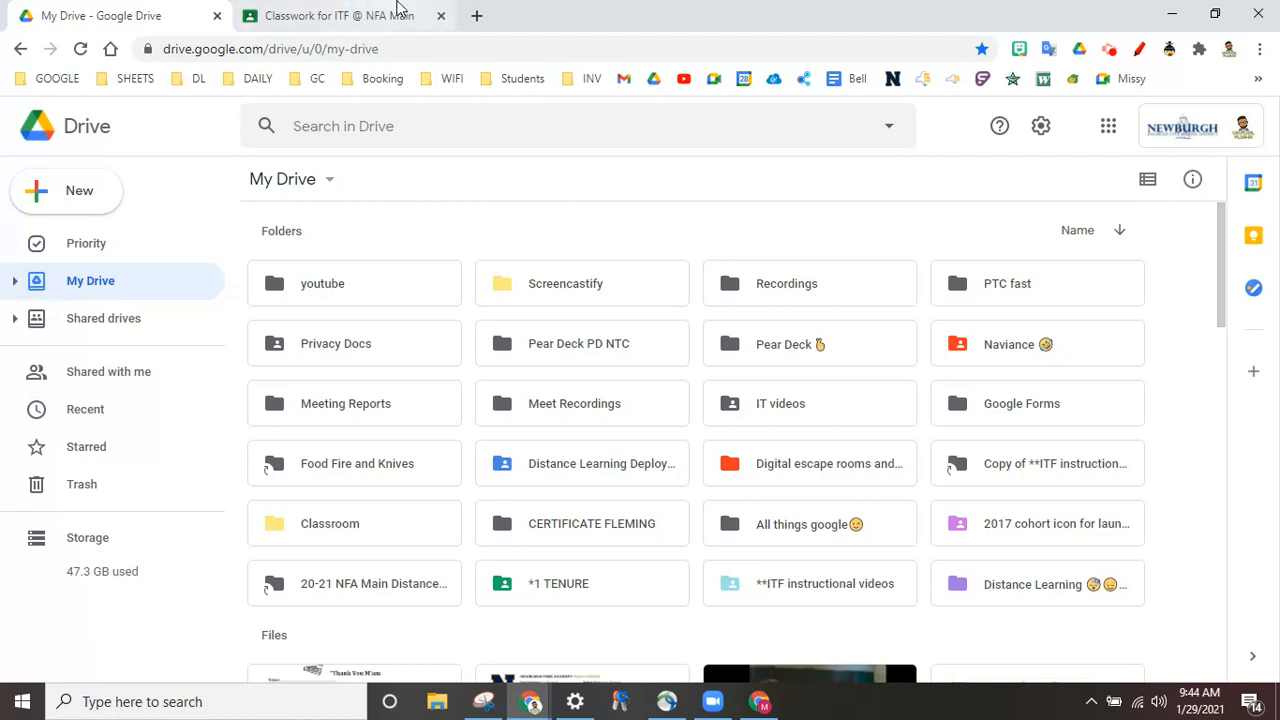
Step: Switch to the 'Classwork for ITF @ NFA Main' browser tab
{"action": "left_click", "coordinate": [325, 18]}
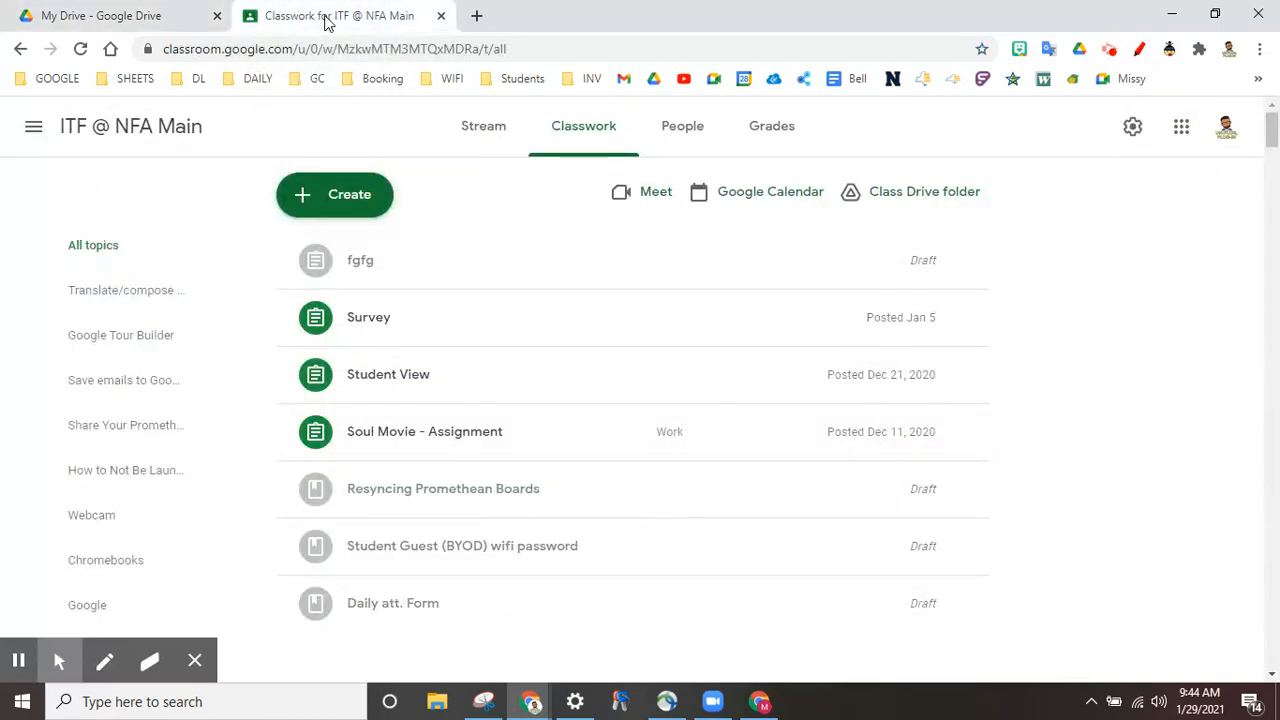
Step: Start a Classroom quiz assignment and check its attached Blank Quiz form, then return to the editor
{"action": "left_click", "coordinate": [610, 135]}
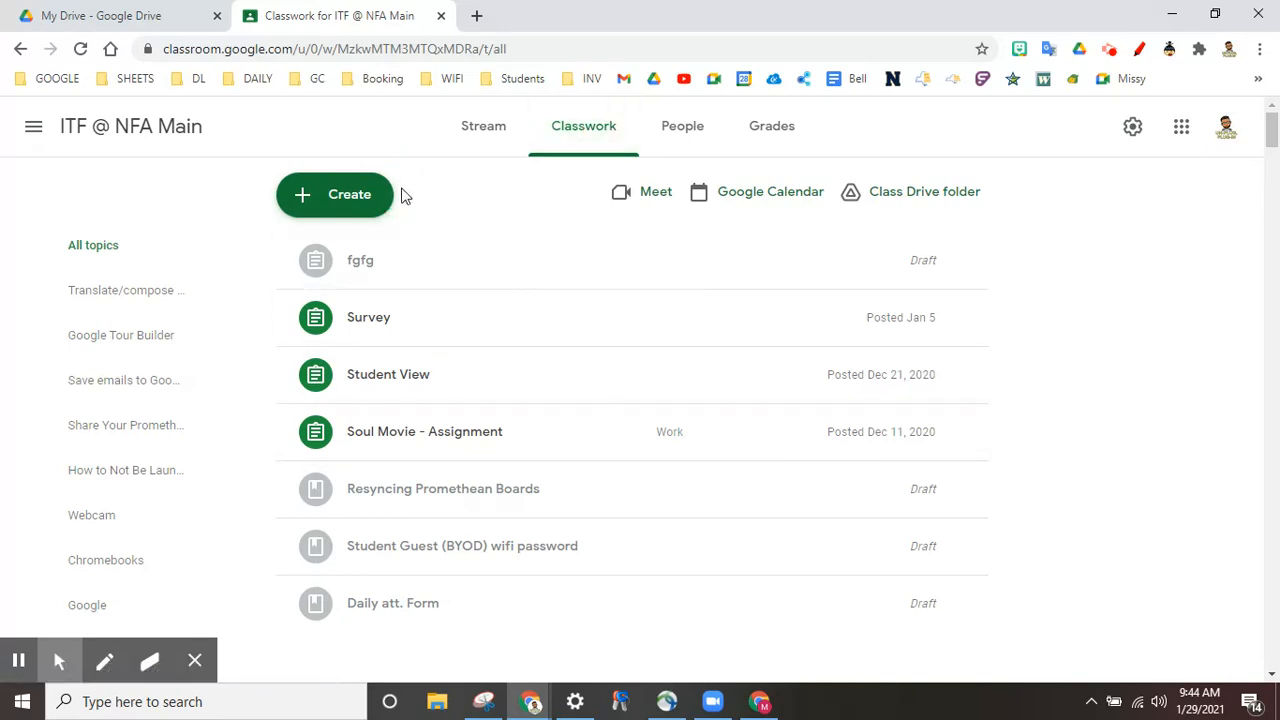
{"action": "left_click", "coordinate": [362, 196]}
{"action": "left_click", "coordinate": [371, 297]}
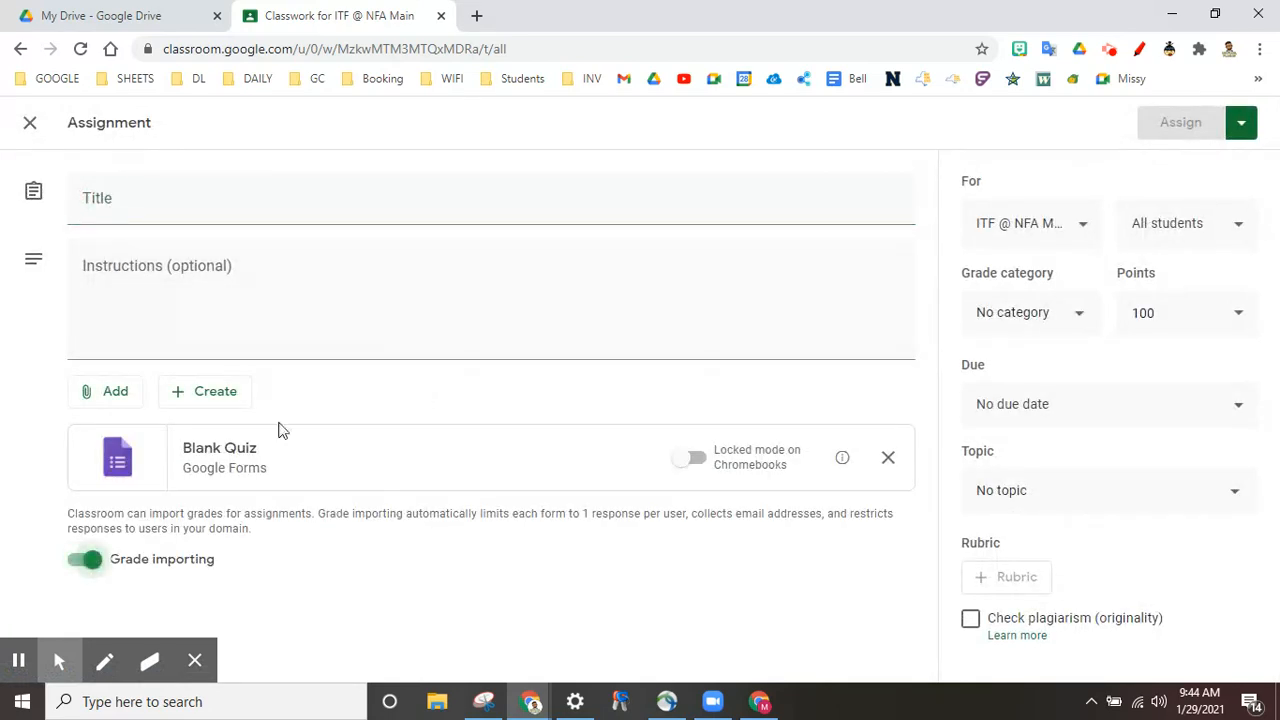
{"action": "left_click", "coordinate": [260, 487]}
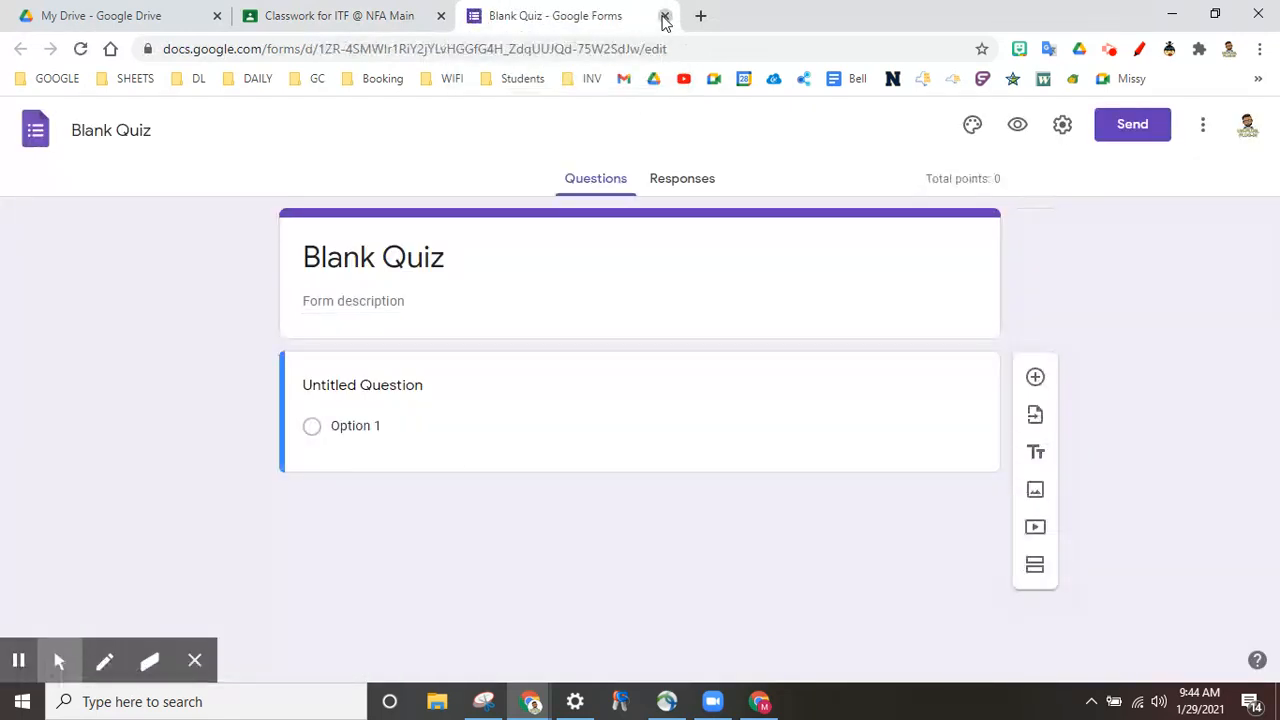
{"action": "left_click", "coordinate": [665, 16]}
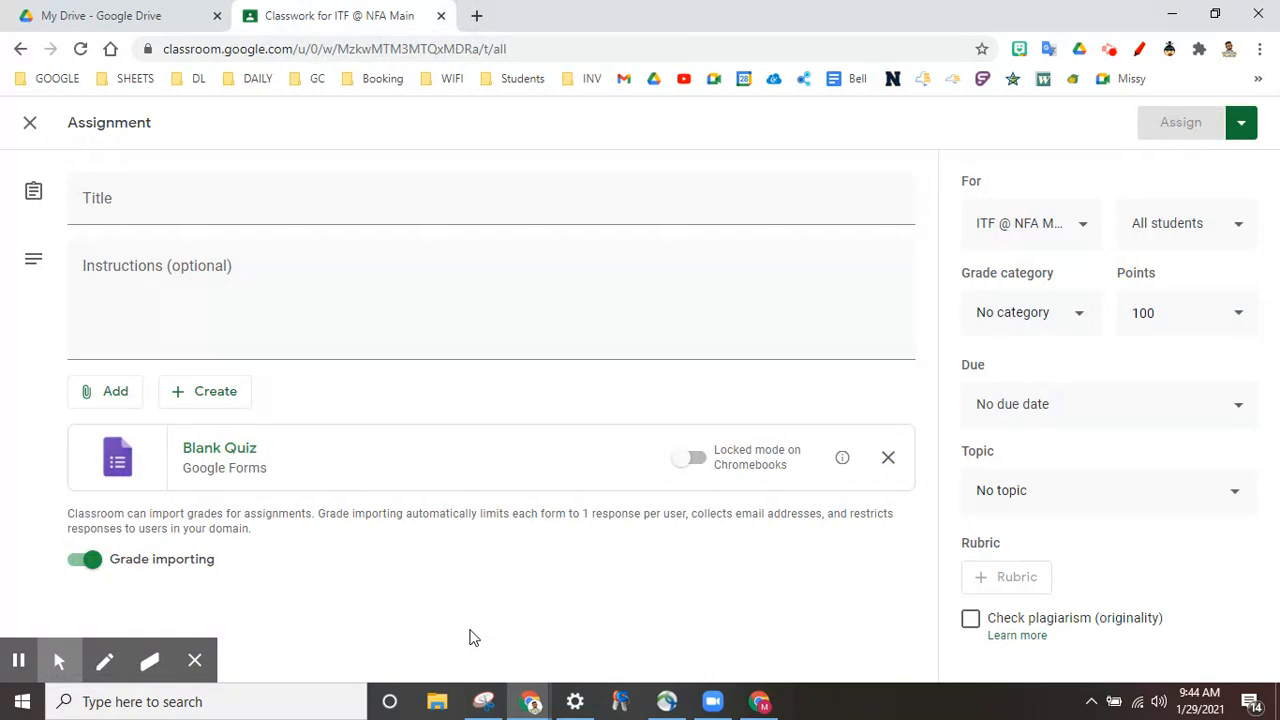
Step: Browse the Classroom folder in Drive, then go back up to My Drive
{"action": "left_click", "coordinate": [149, 14]}
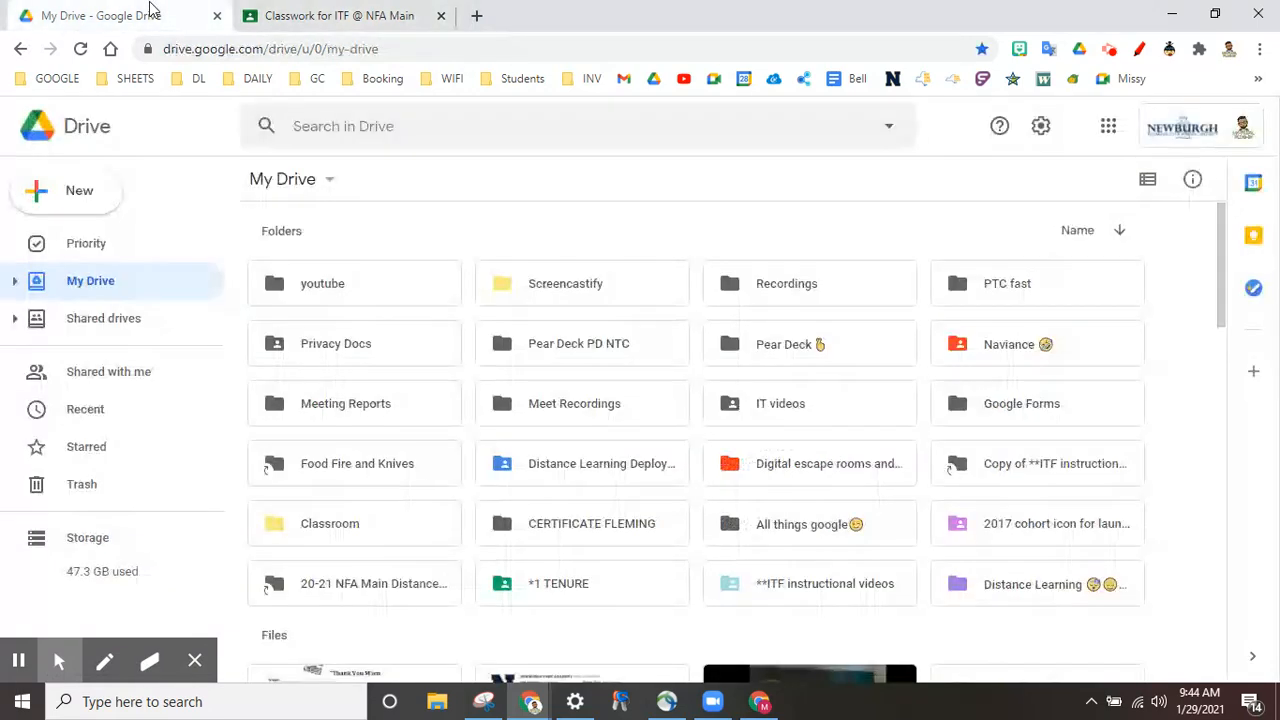
{"action": "double_click", "coordinate": [331, 523]}
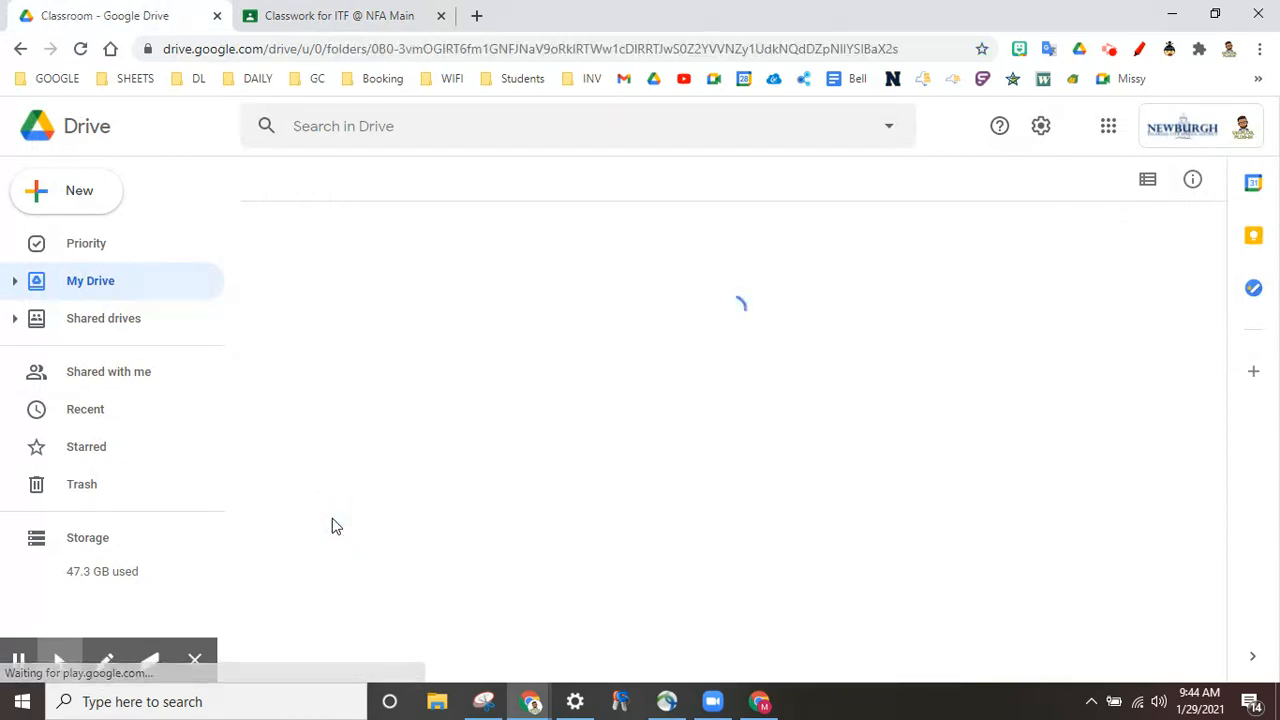
{"action": "scroll", "coordinate": [877, 397], "scroll_direction": "down", "scroll_amount": 5}
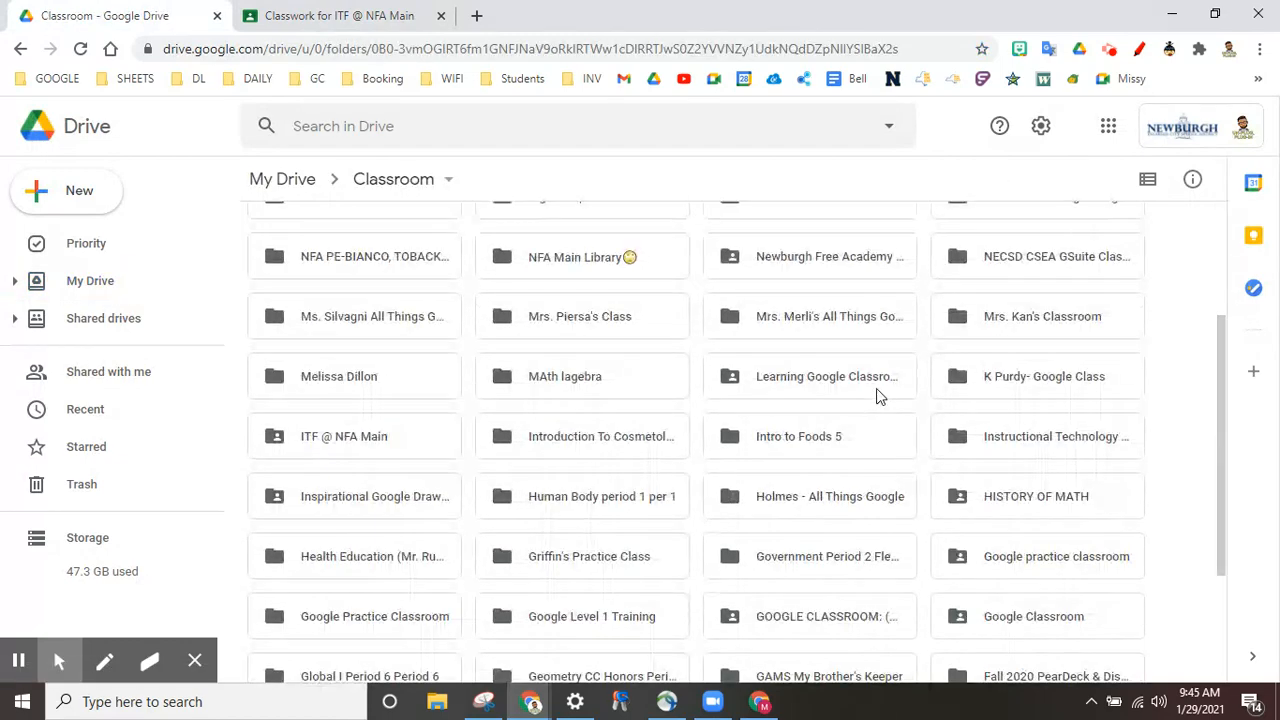
{"action": "scroll", "coordinate": [877, 397], "scroll_direction": "up", "scroll_amount": 2}
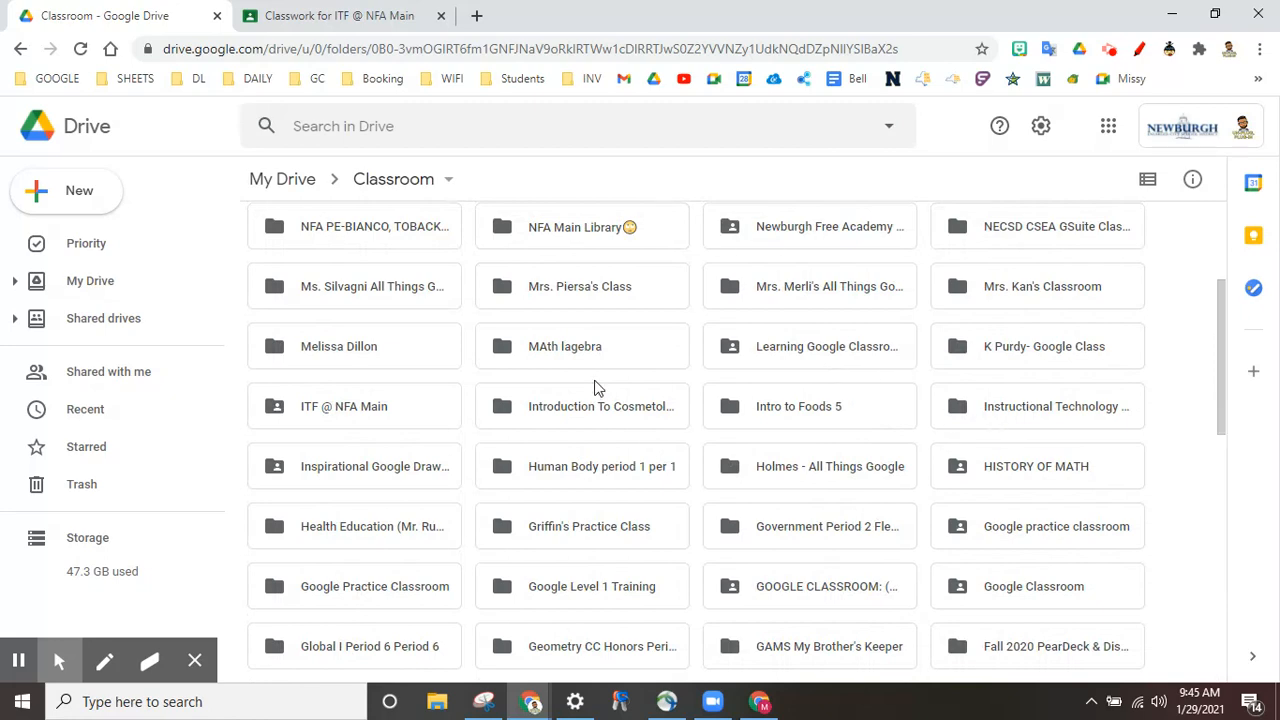
{"action": "scroll", "coordinate": [597, 387], "scroll_direction": "down", "scroll_amount": 3}
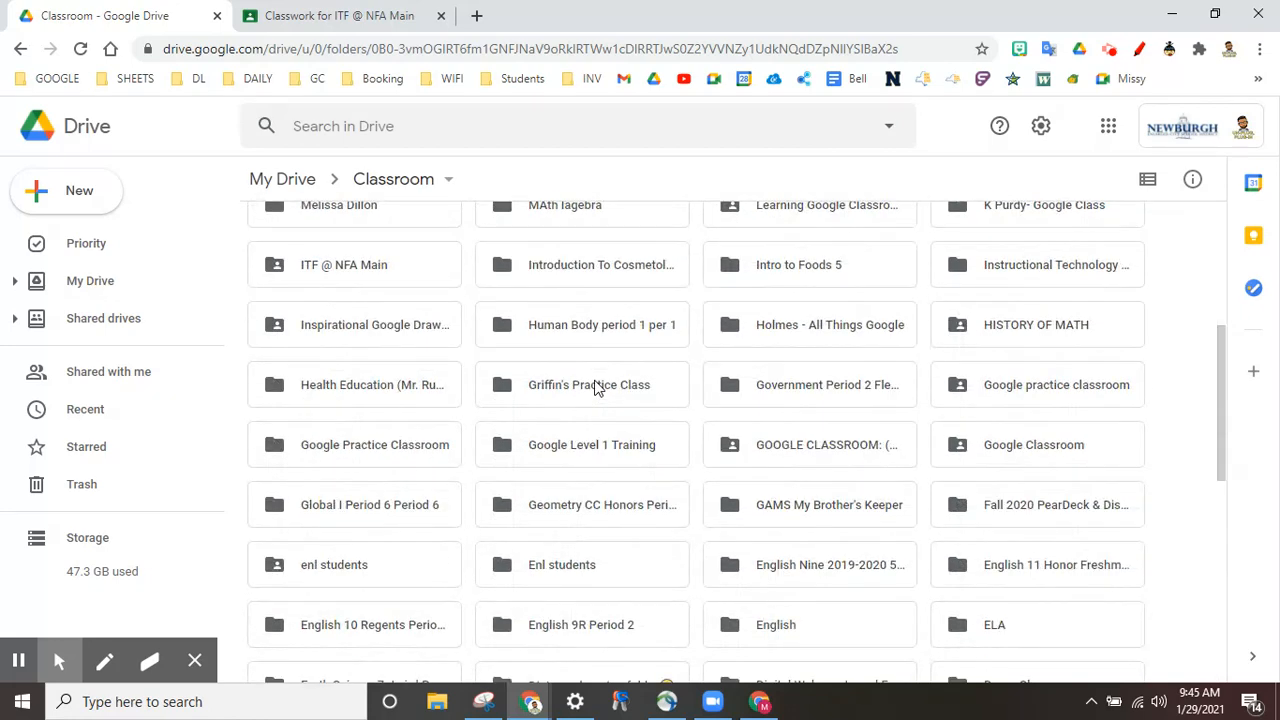
{"action": "scroll", "coordinate": [597, 387], "scroll_direction": "up", "scroll_amount": 5}
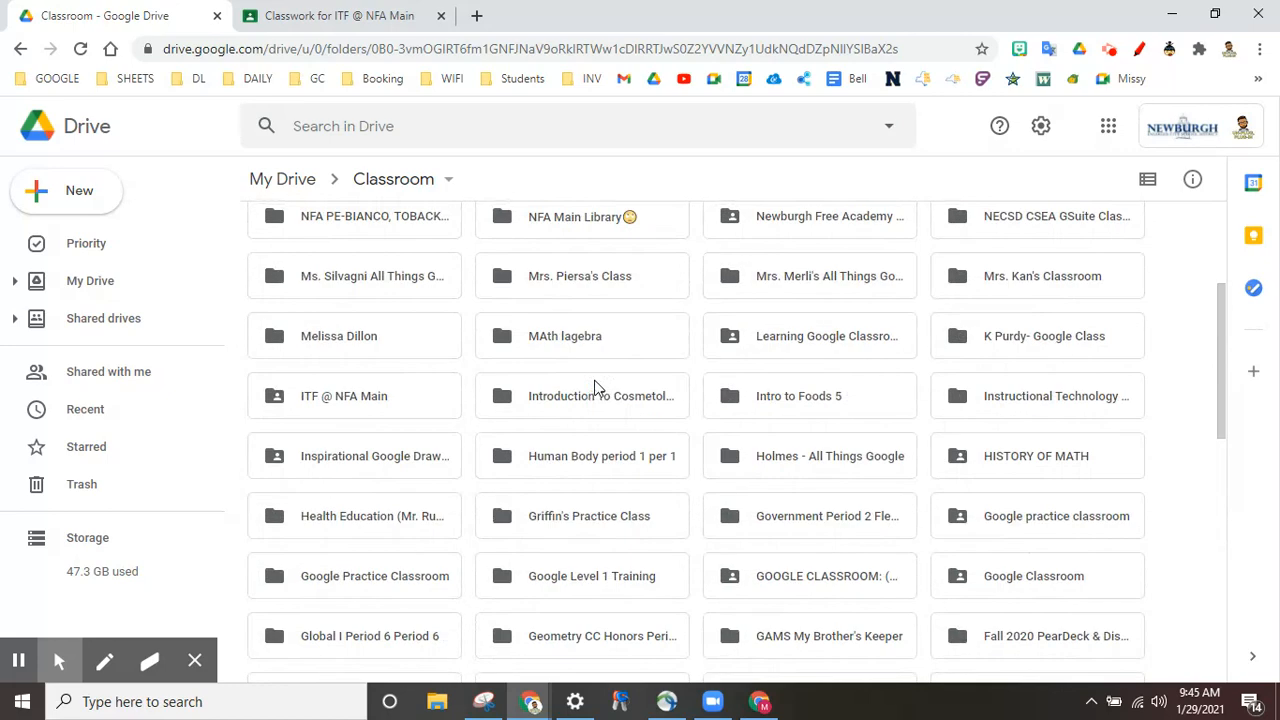
{"action": "left_click", "coordinate": [396, 178]}
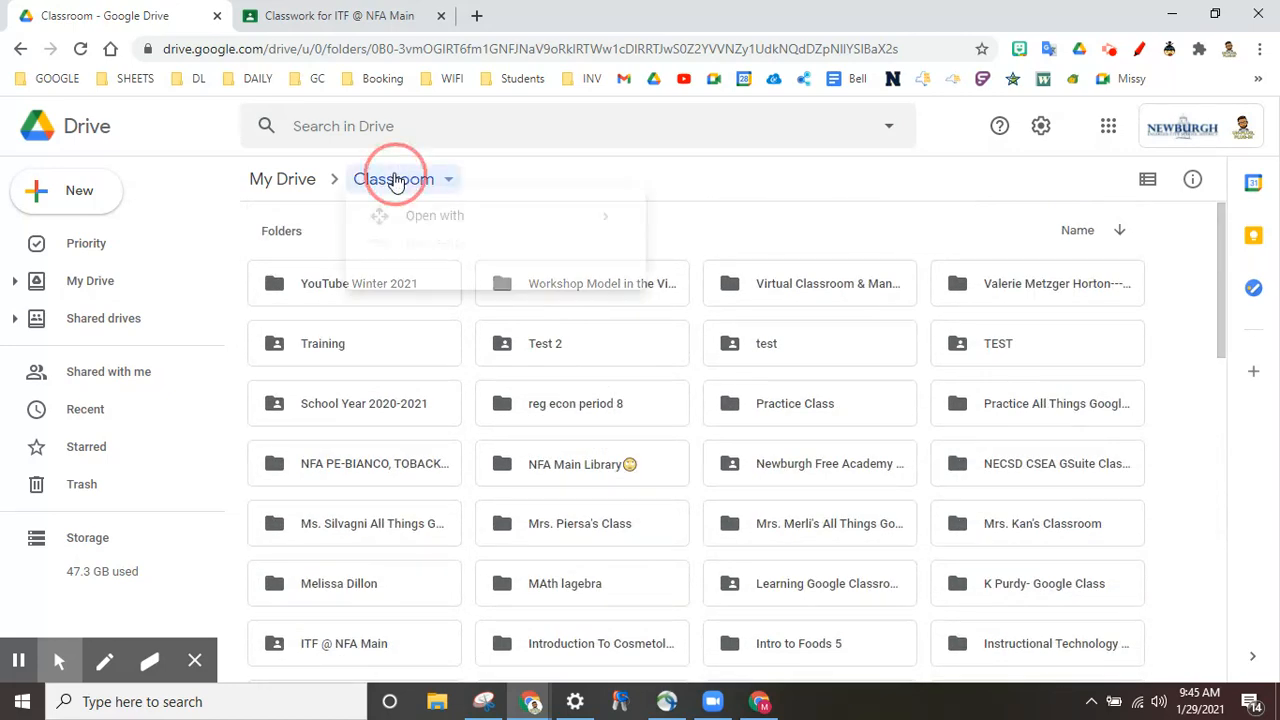
{"action": "left_click", "coordinate": [281, 178]}
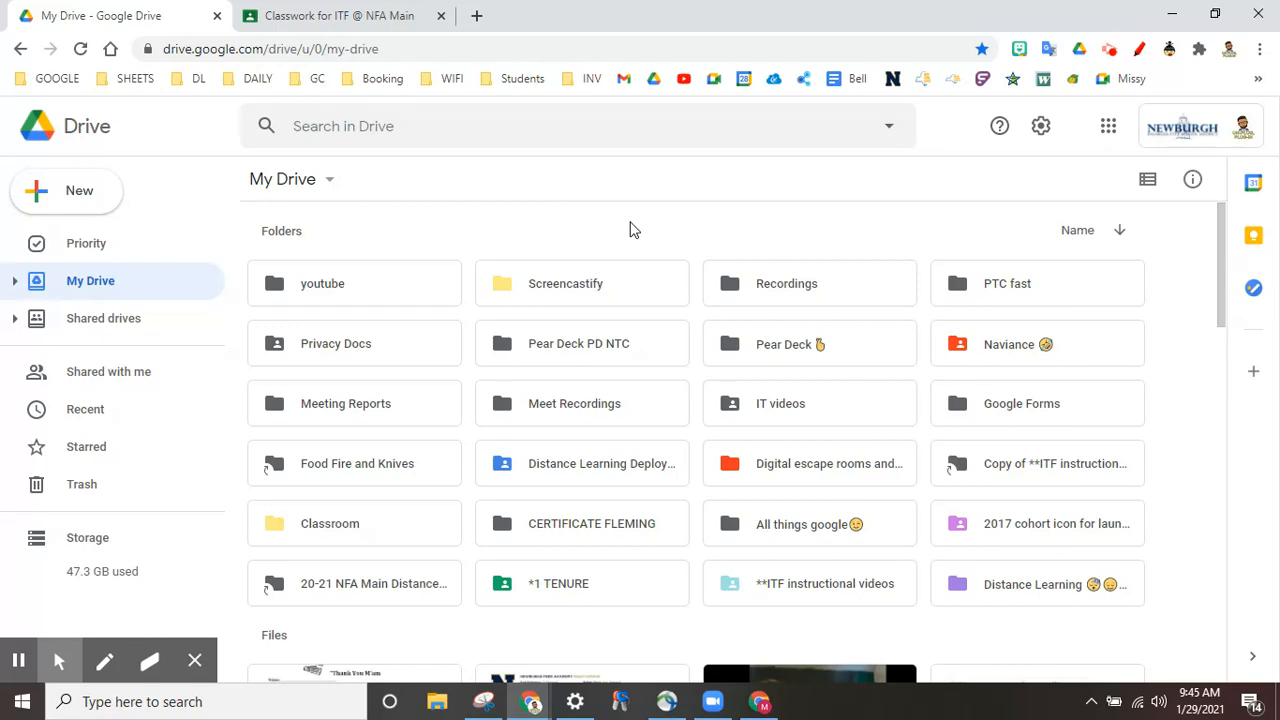
Step: Close the unfinished quiz assignment draft and return to the My Drive tab
{"action": "left_click", "coordinate": [355, 13]}
{"action": "left_click", "coordinate": [33, 121]}
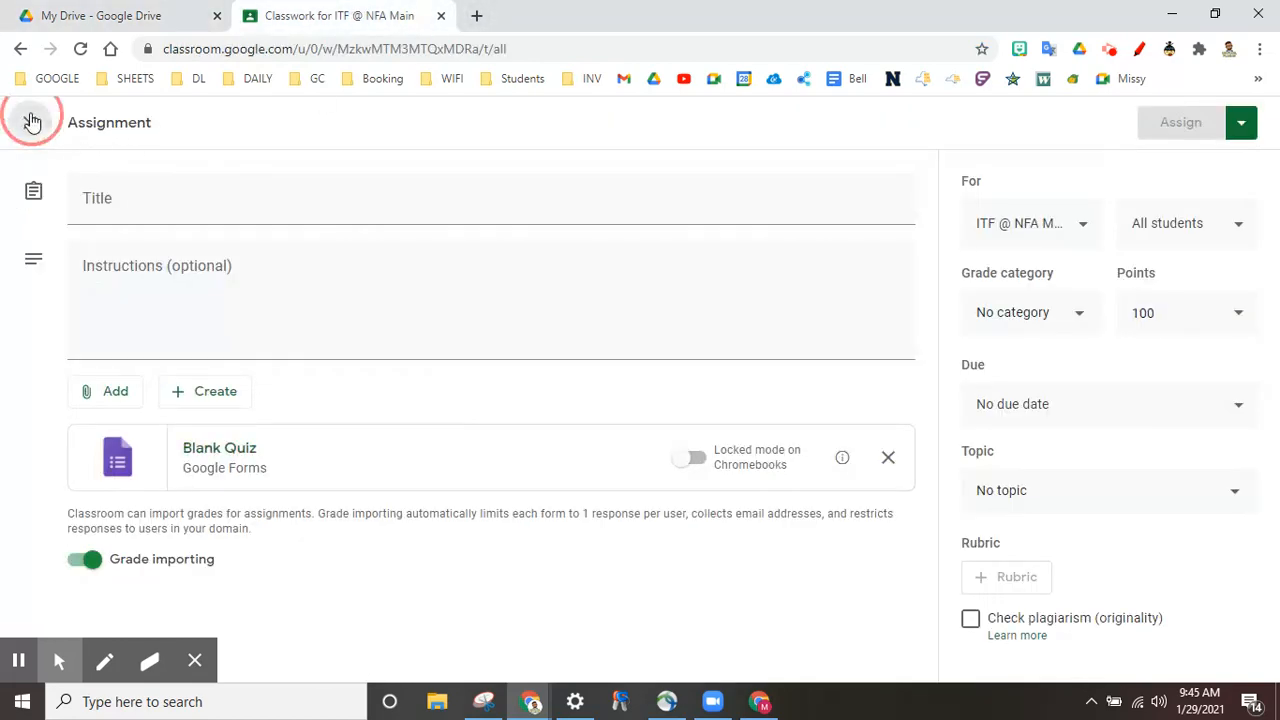
{"action": "left_click", "coordinate": [134, 15]}
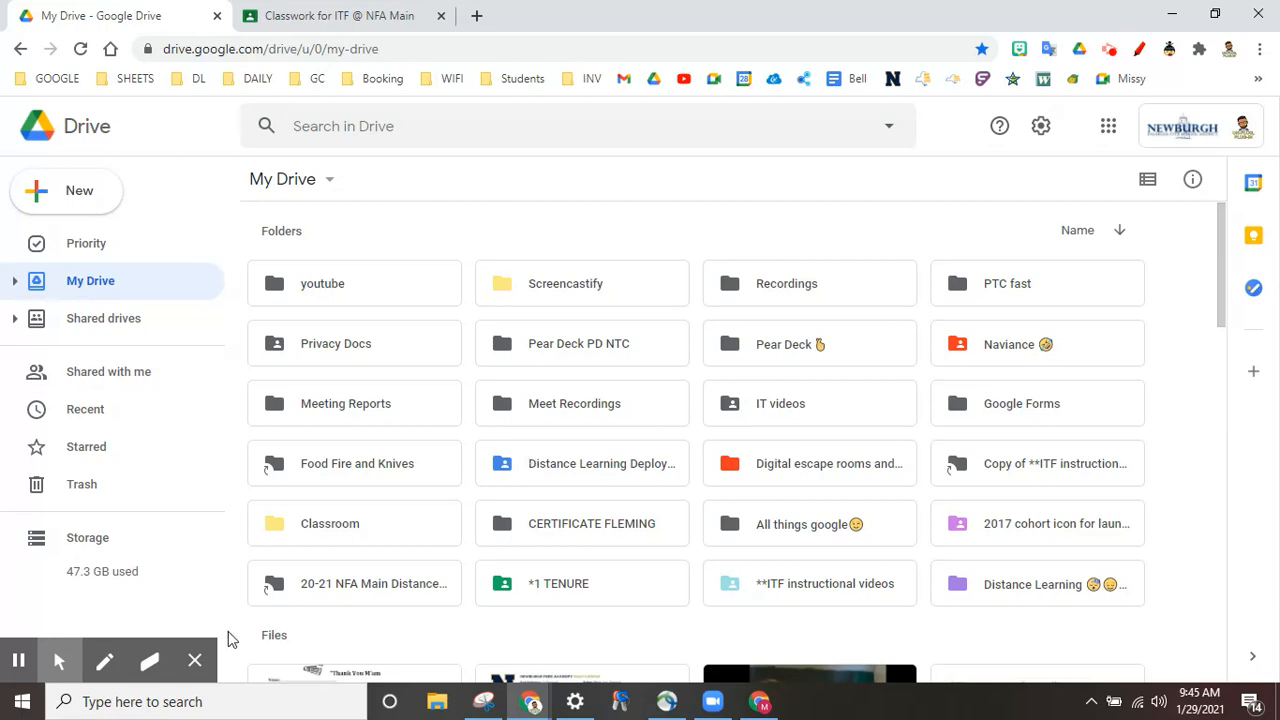
{"action": "left_click", "coordinate": [194, 661]}
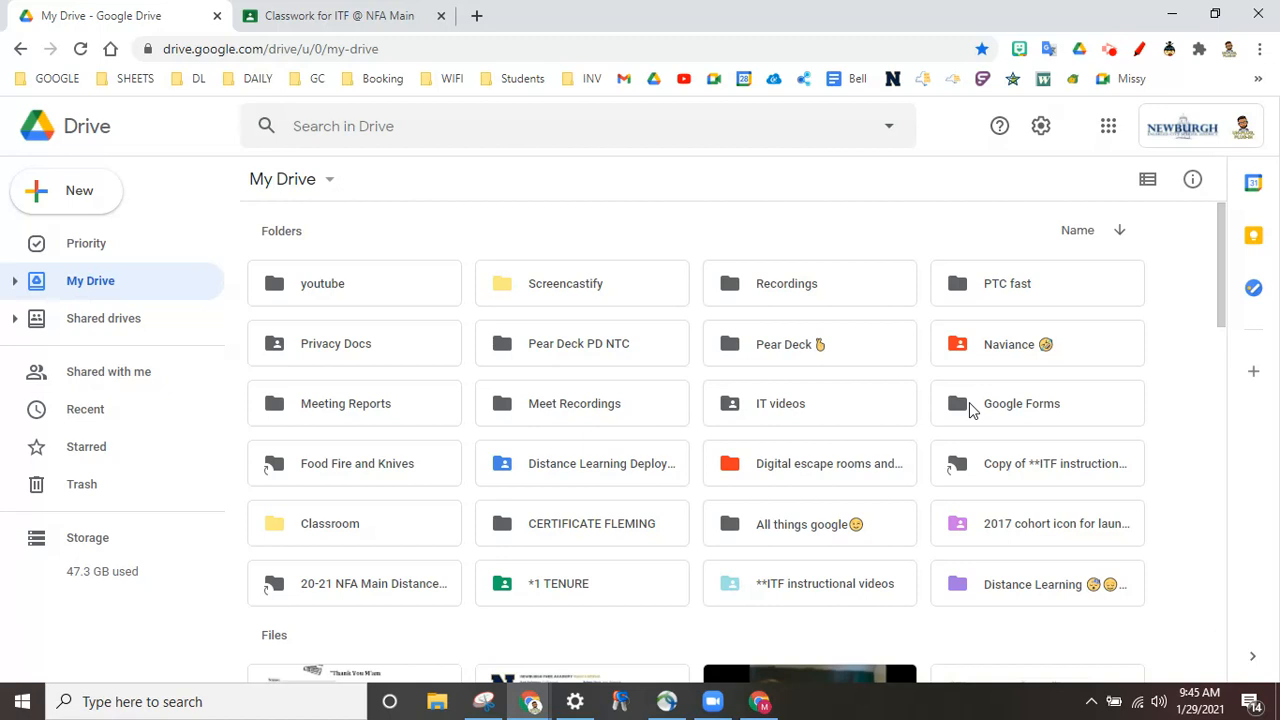
Step: Open the Per. 1 folder inside My Drive's Google Forms folder
{"action": "double_click", "coordinate": [1025, 402]}
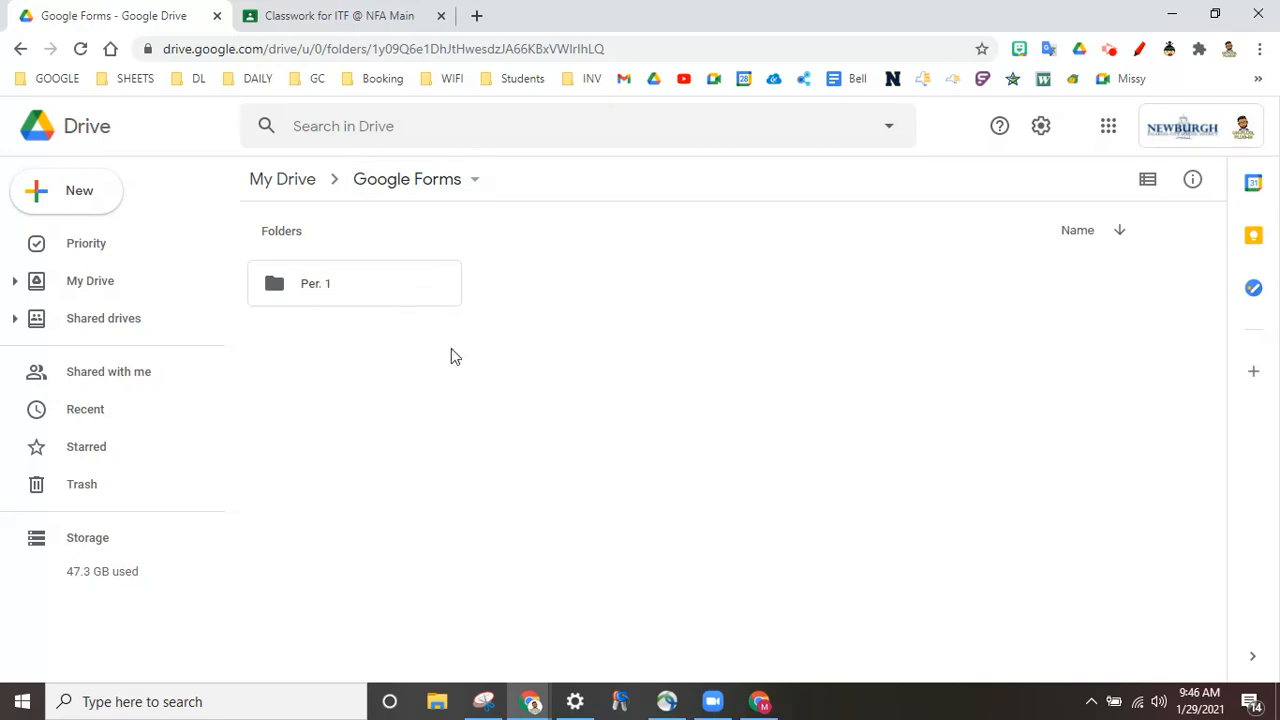
{"action": "double_click", "coordinate": [362, 285]}
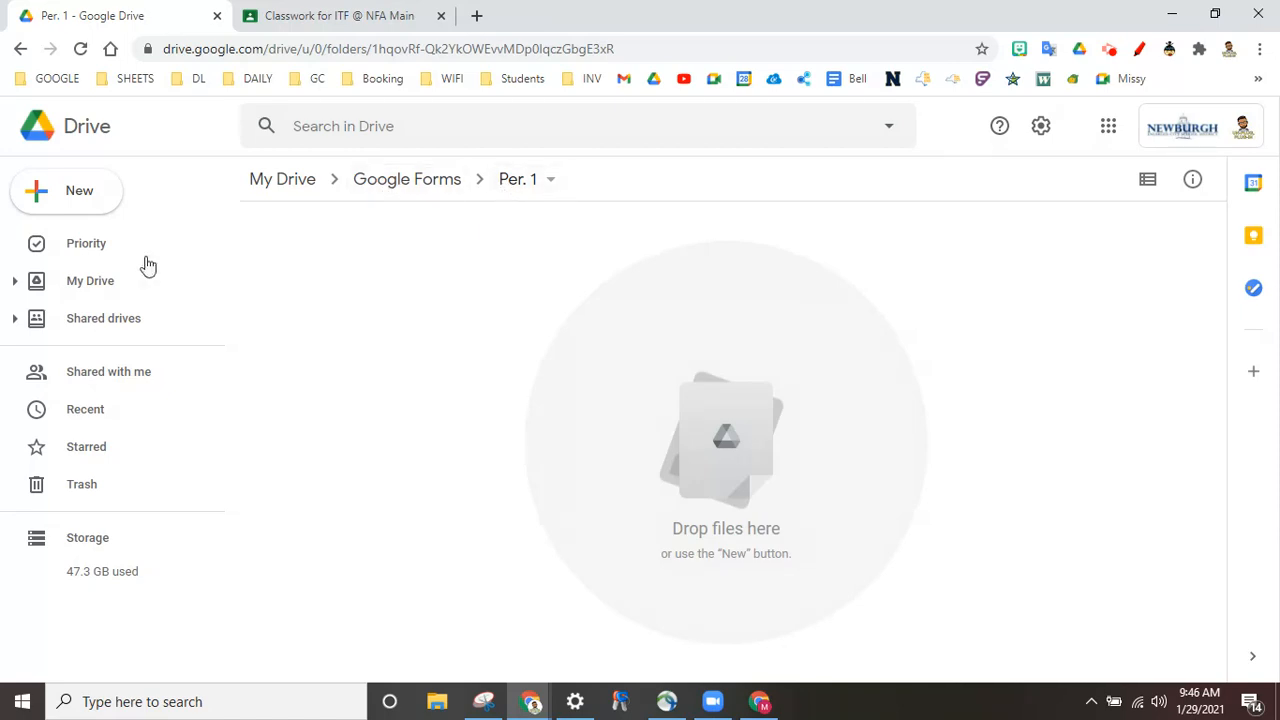
{"action": "left_click", "coordinate": [104, 193]}
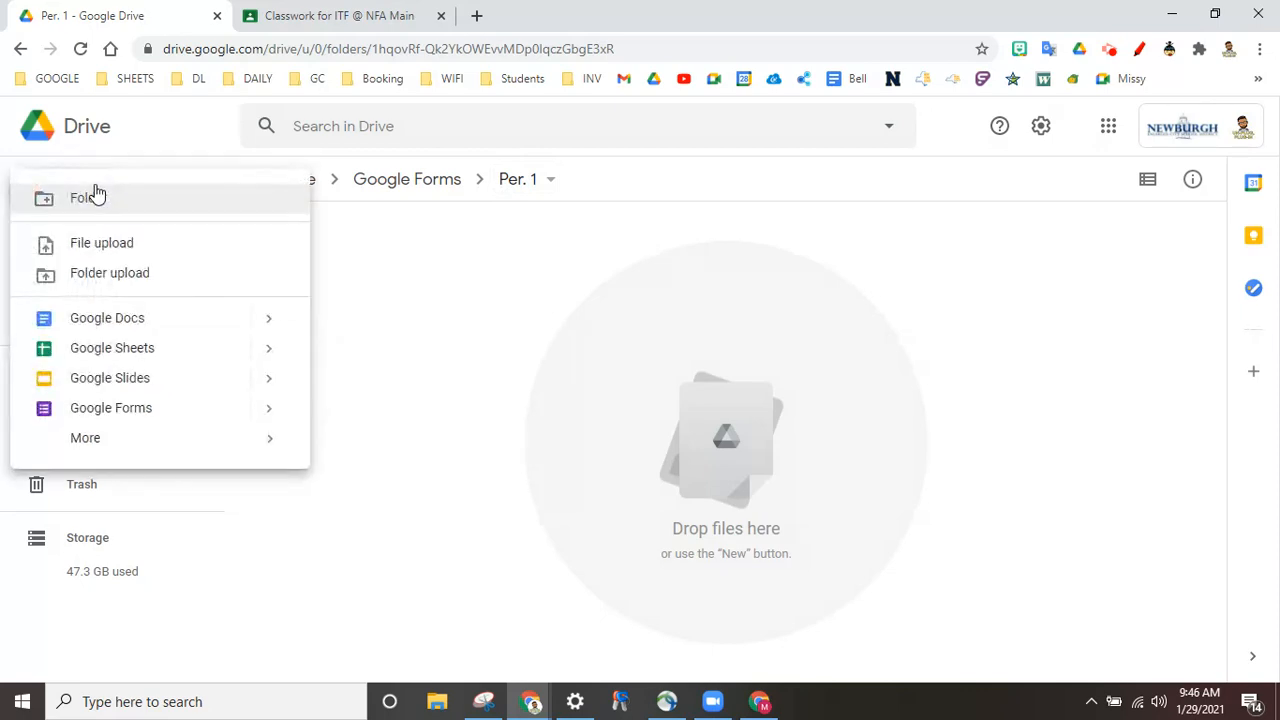
Step: Create a new Untitled Google Form in the Per. 1 folder
{"action": "left_click", "coordinate": [124, 408]}
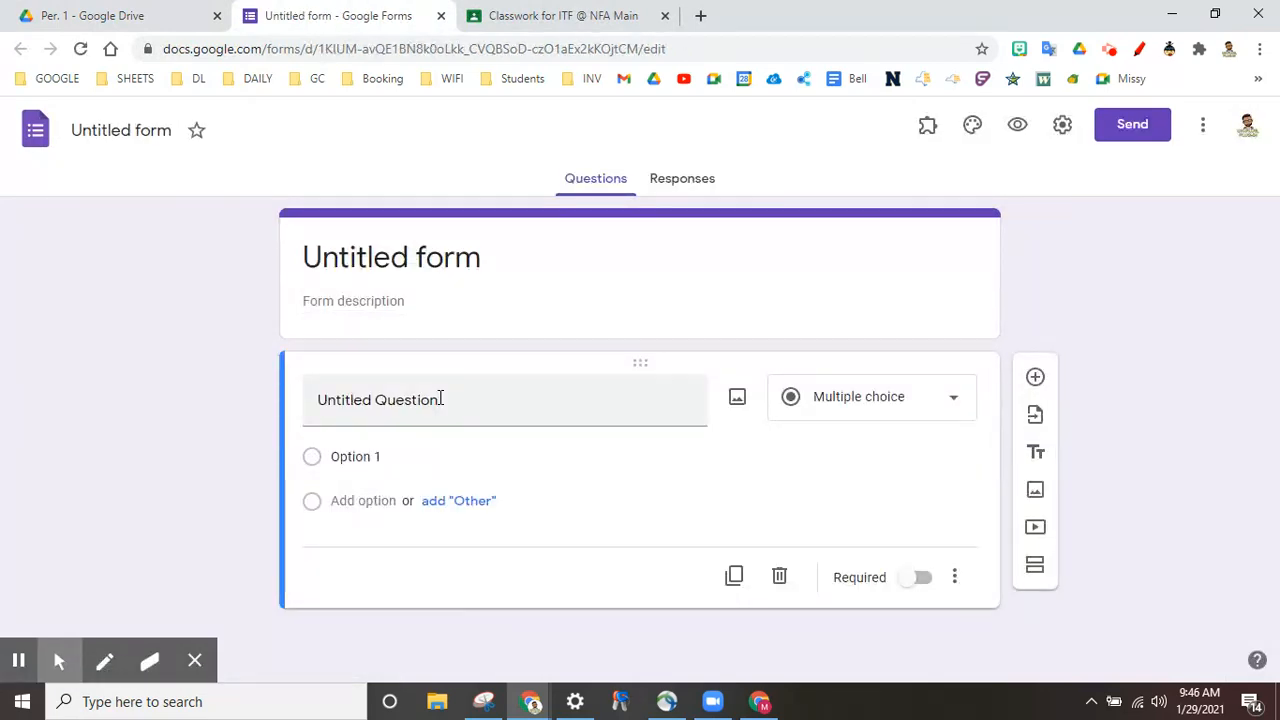
{"action": "left_click", "coordinate": [86, 14]}
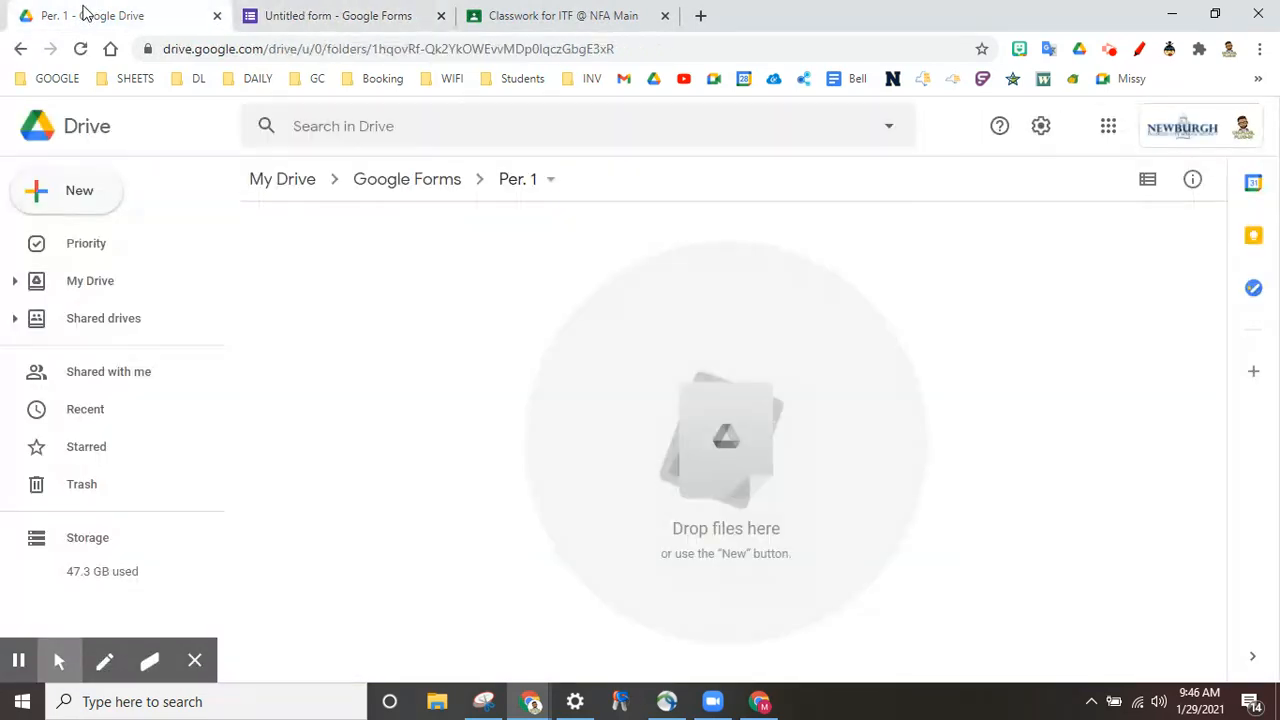
{"action": "left_click", "coordinate": [337, 13]}
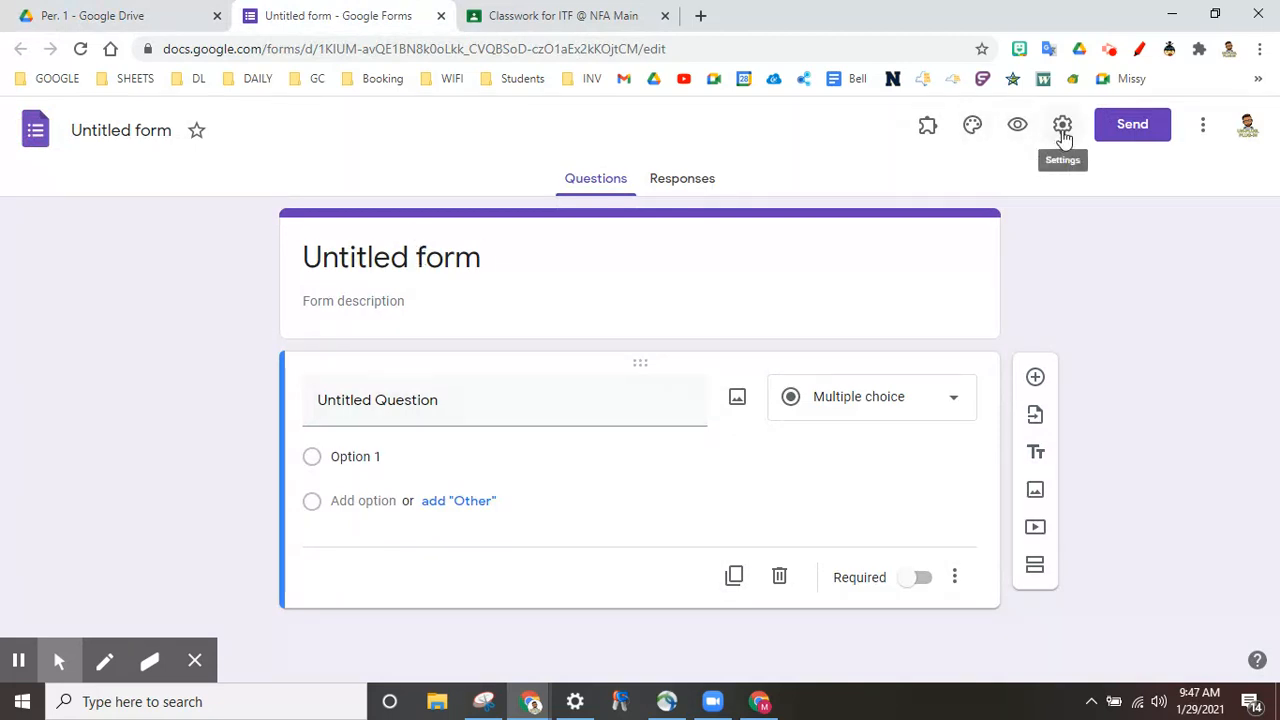
{"action": "left_click", "coordinate": [1062, 127]}
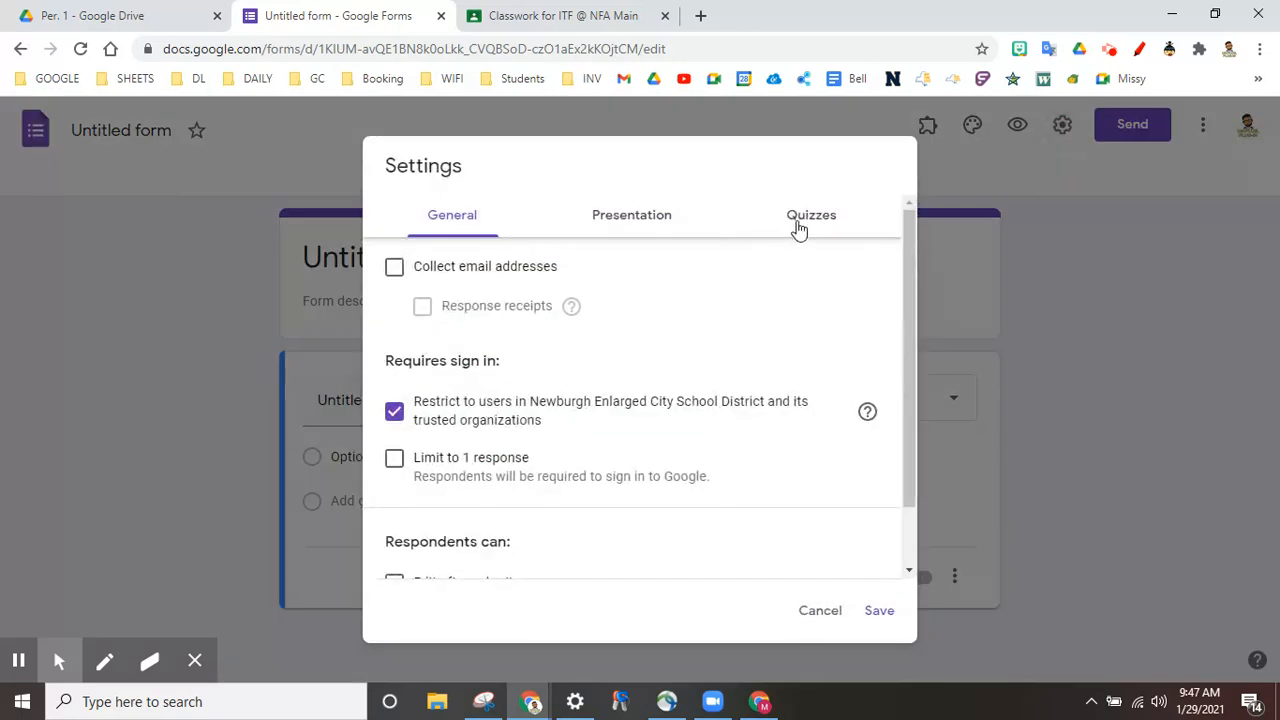
Step: Collect emails, limit to one response, and make it a quiz releasing grades after manual review
{"action": "left_click", "coordinate": [395, 268]}
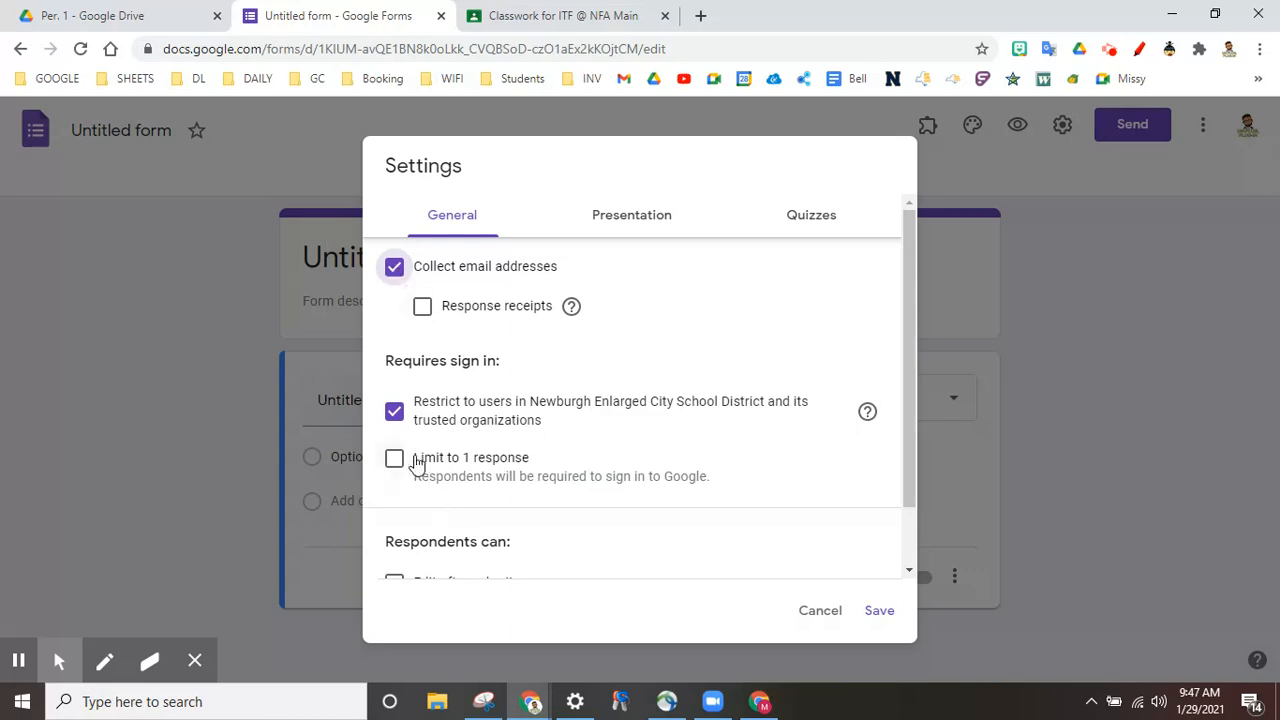
{"action": "left_click", "coordinate": [395, 464]}
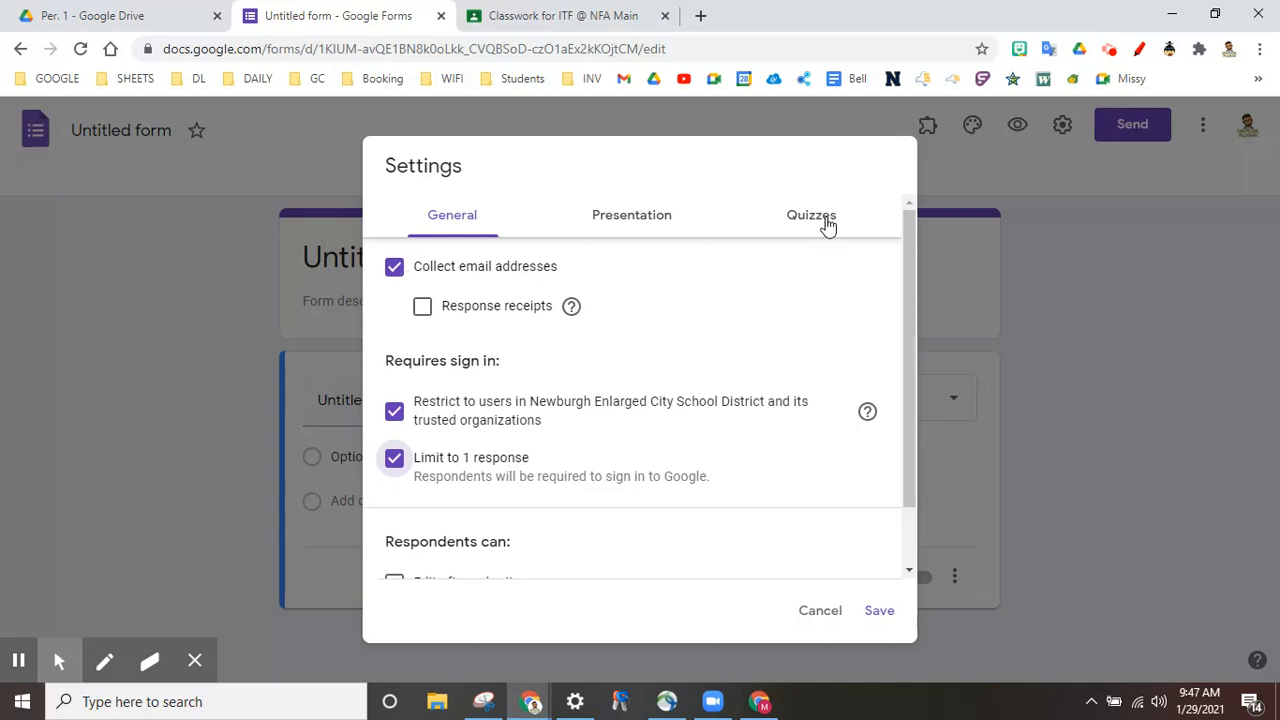
{"action": "left_click", "coordinate": [826, 220]}
{"action": "left_click", "coordinate": [410, 262]}
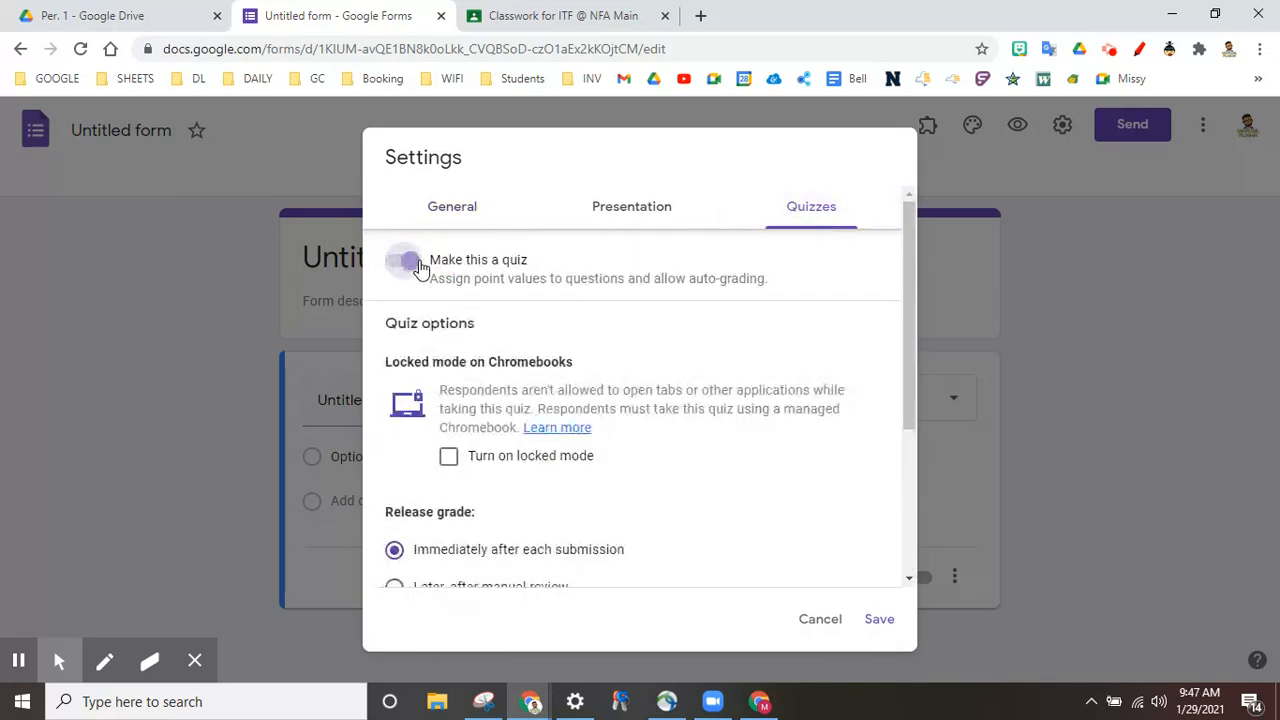
{"action": "scroll", "coordinate": [752, 443], "scroll_direction": "down", "scroll_amount": 2}
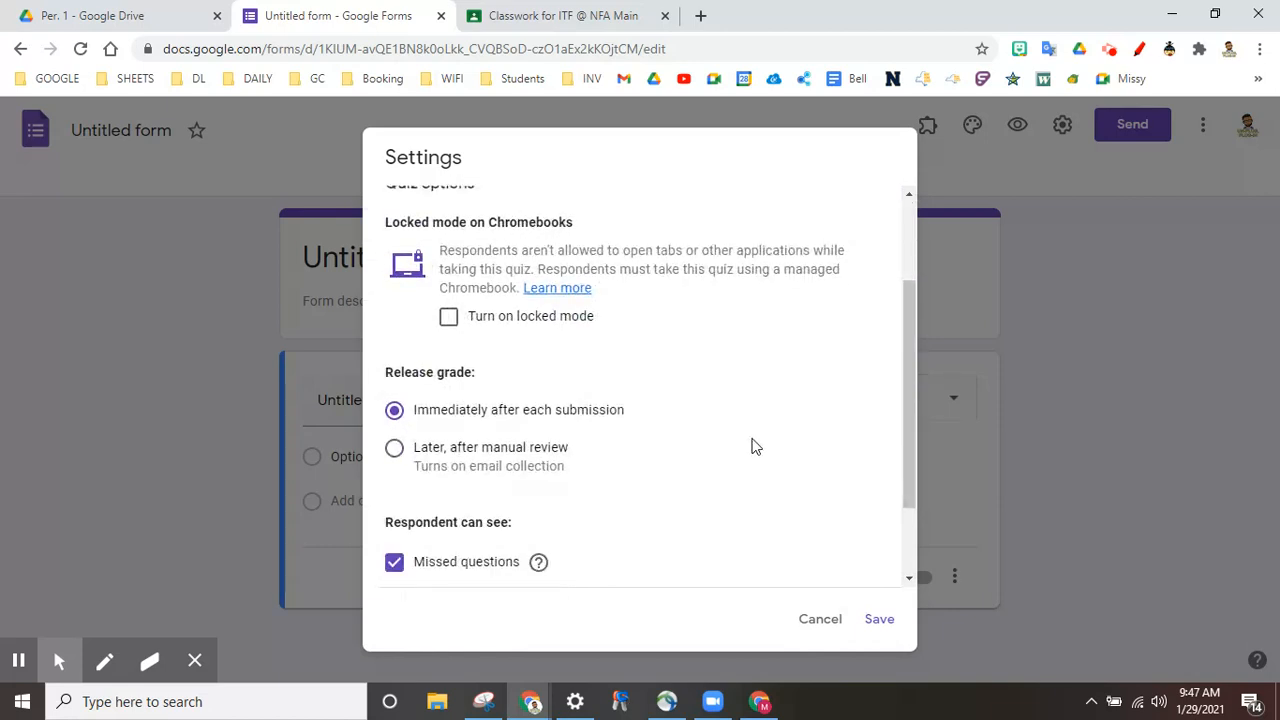
{"action": "scroll", "coordinate": [752, 443], "scroll_direction": "up", "scroll_amount": 2}
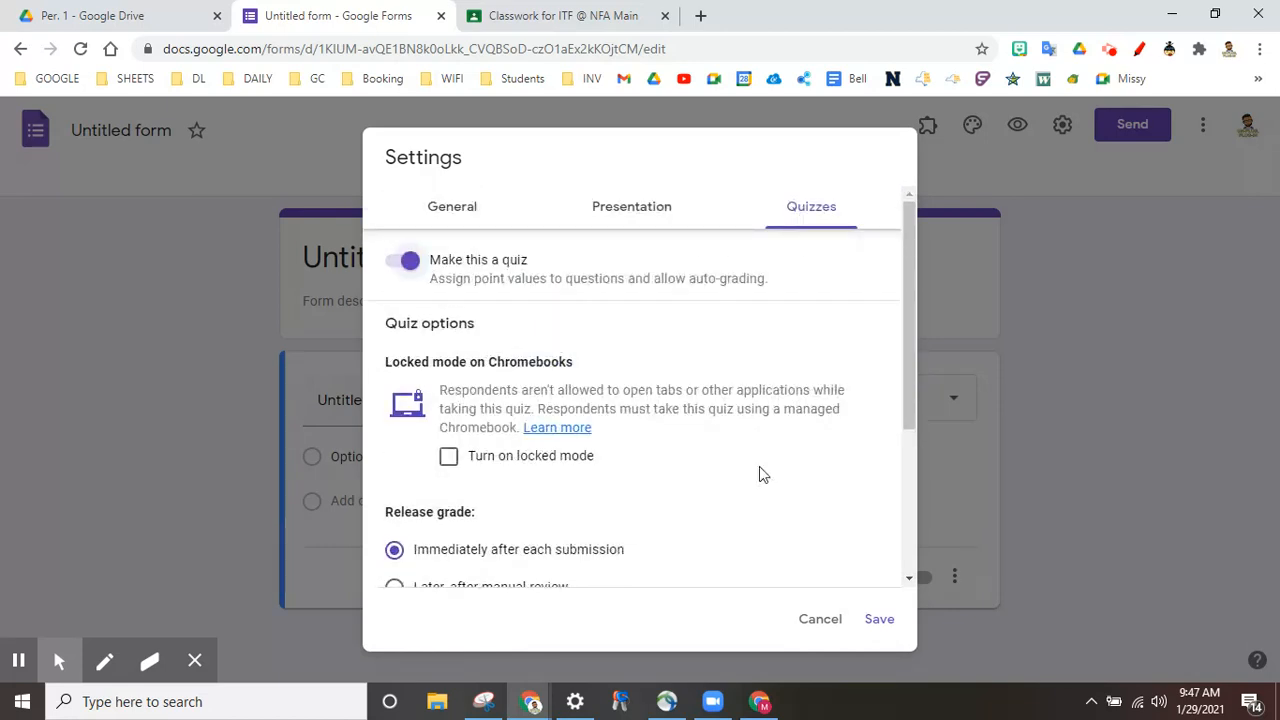
{"action": "scroll", "coordinate": [760, 474], "scroll_direction": "down", "scroll_amount": 2}
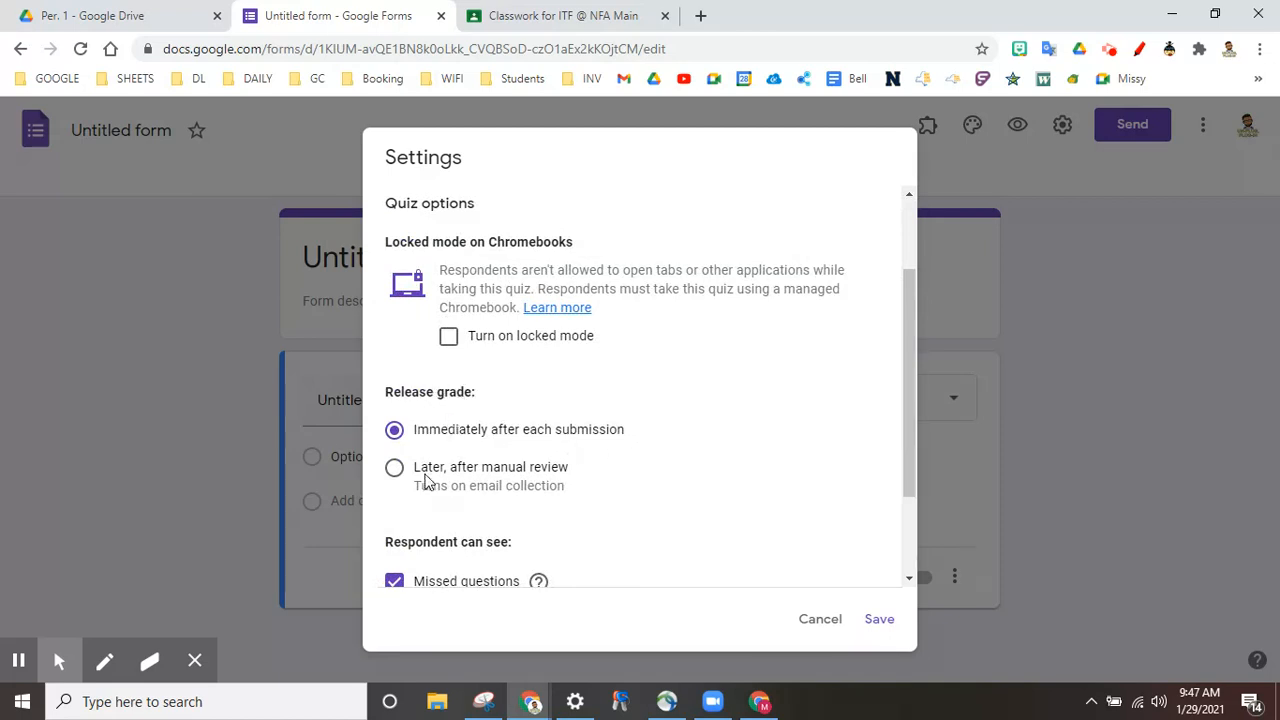
{"action": "left_click", "coordinate": [396, 470]}
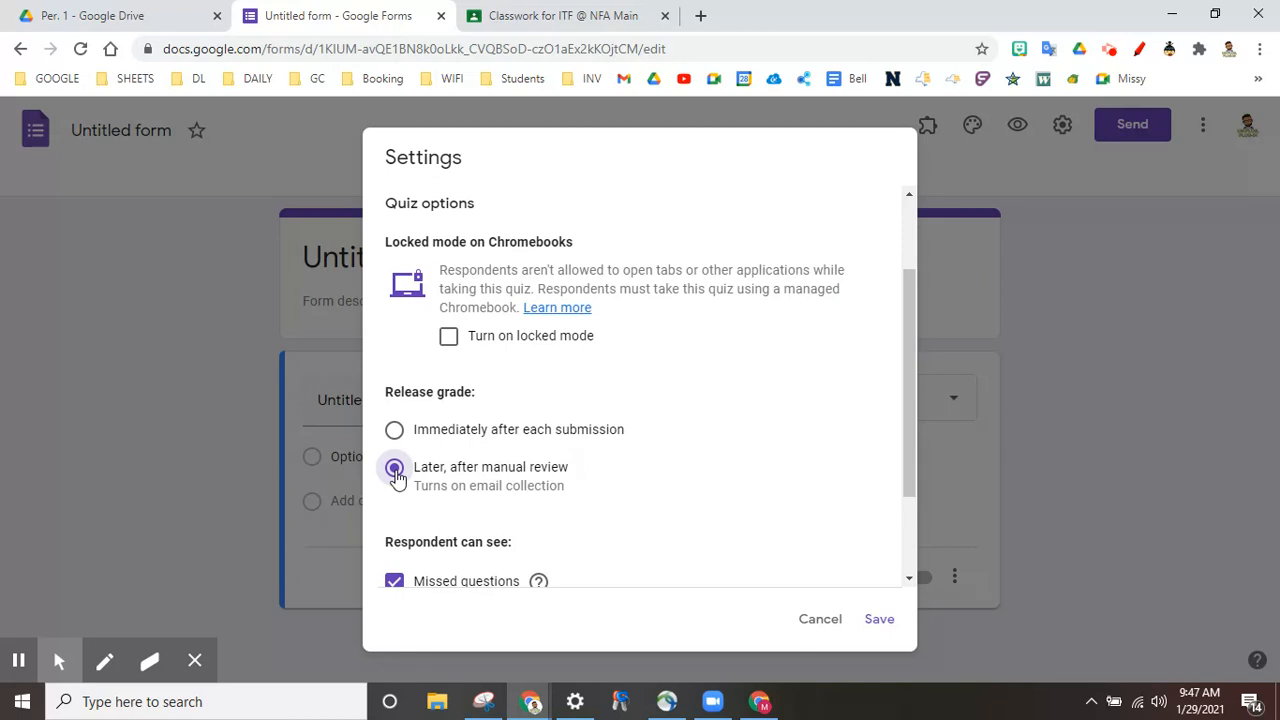
{"action": "scroll", "coordinate": [610, 459], "scroll_direction": "down", "scroll_amount": 2}
{"action": "scroll", "coordinate": [610, 459], "scroll_direction": "up", "scroll_amount": 2}
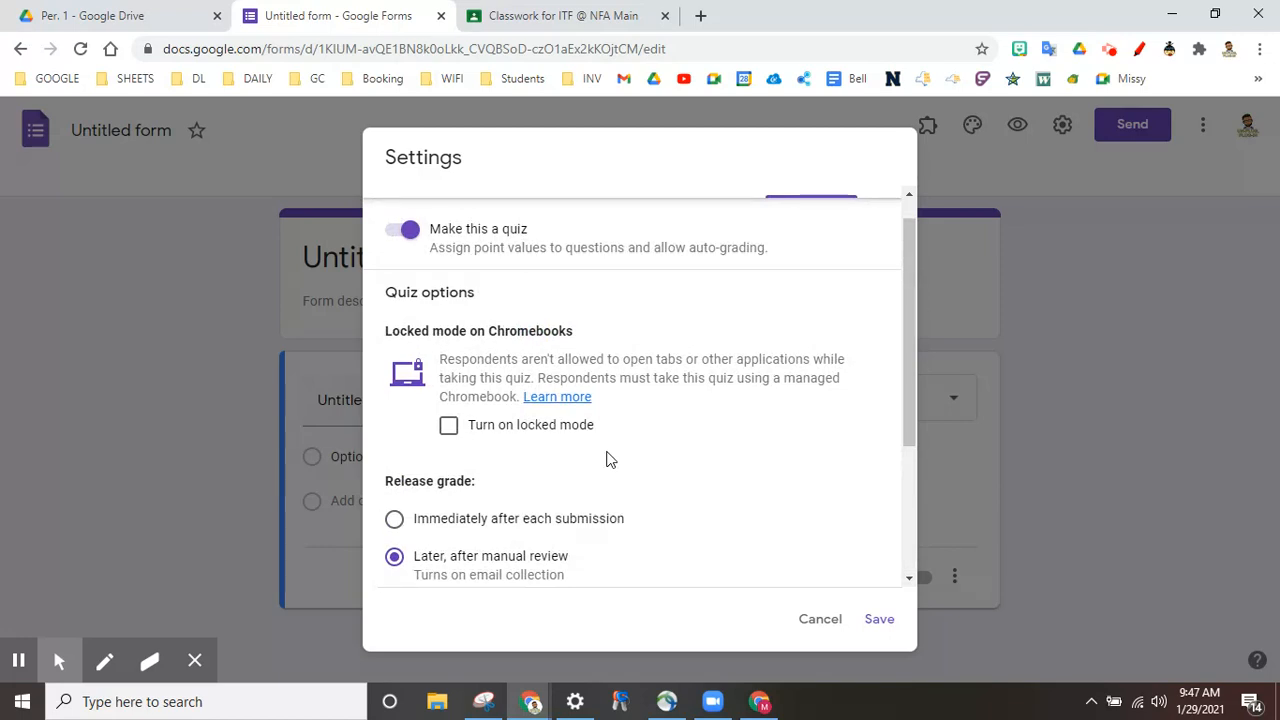
{"action": "left_click", "coordinate": [878, 620]}
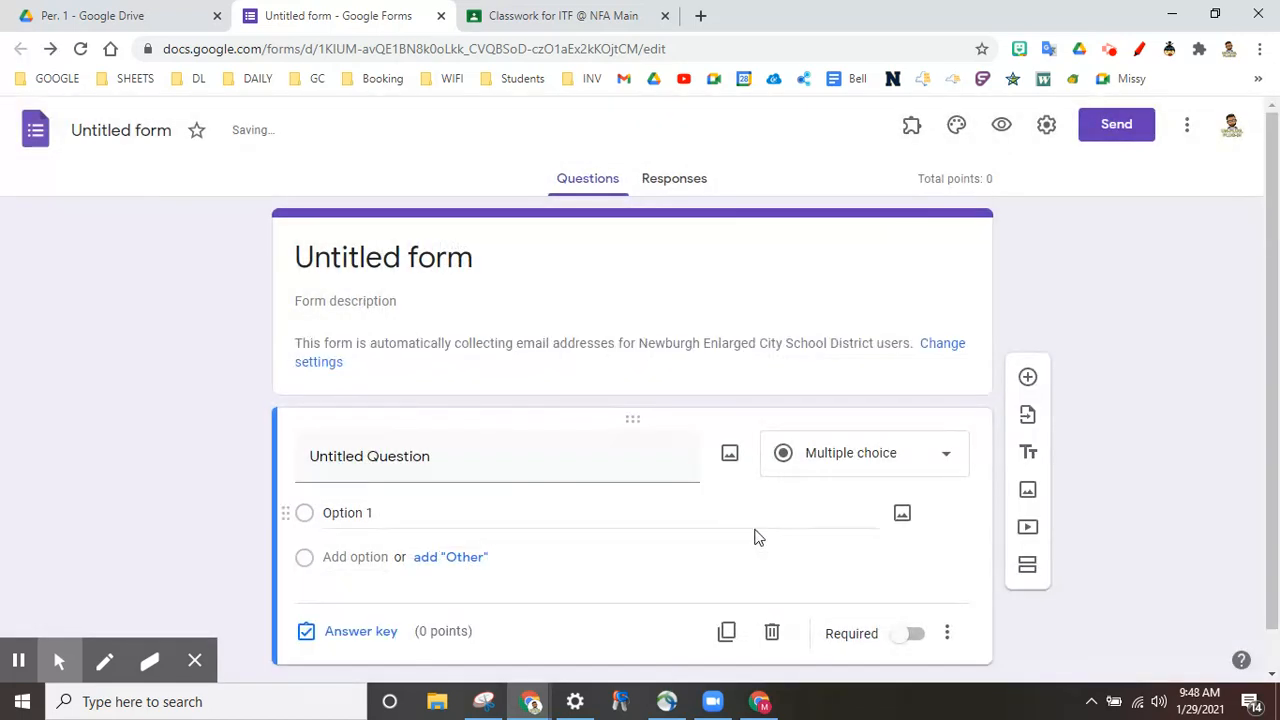
Step: Title the form 'test quiz' and make the first question a short-answer 'LAst name?'
{"action": "left_click", "coordinate": [374, 262]}
{"action": "type", "text": "test quiz"}
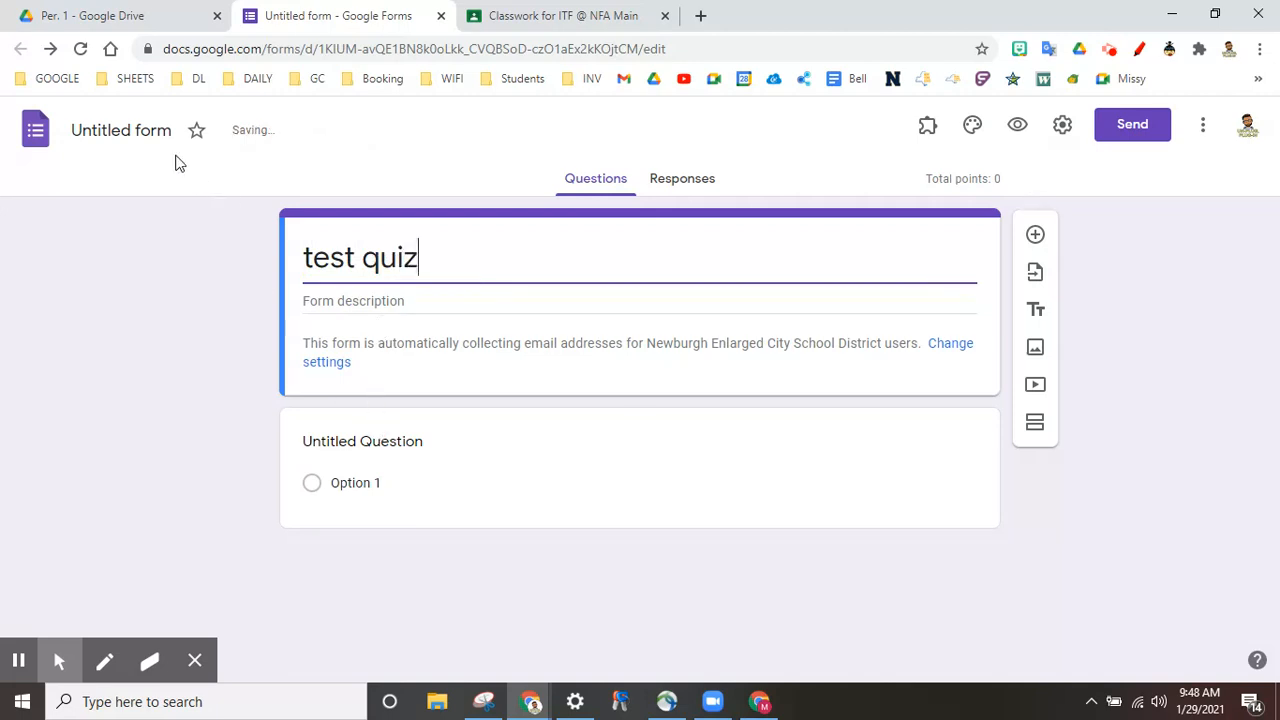
{"action": "left_click", "coordinate": [366, 446]}
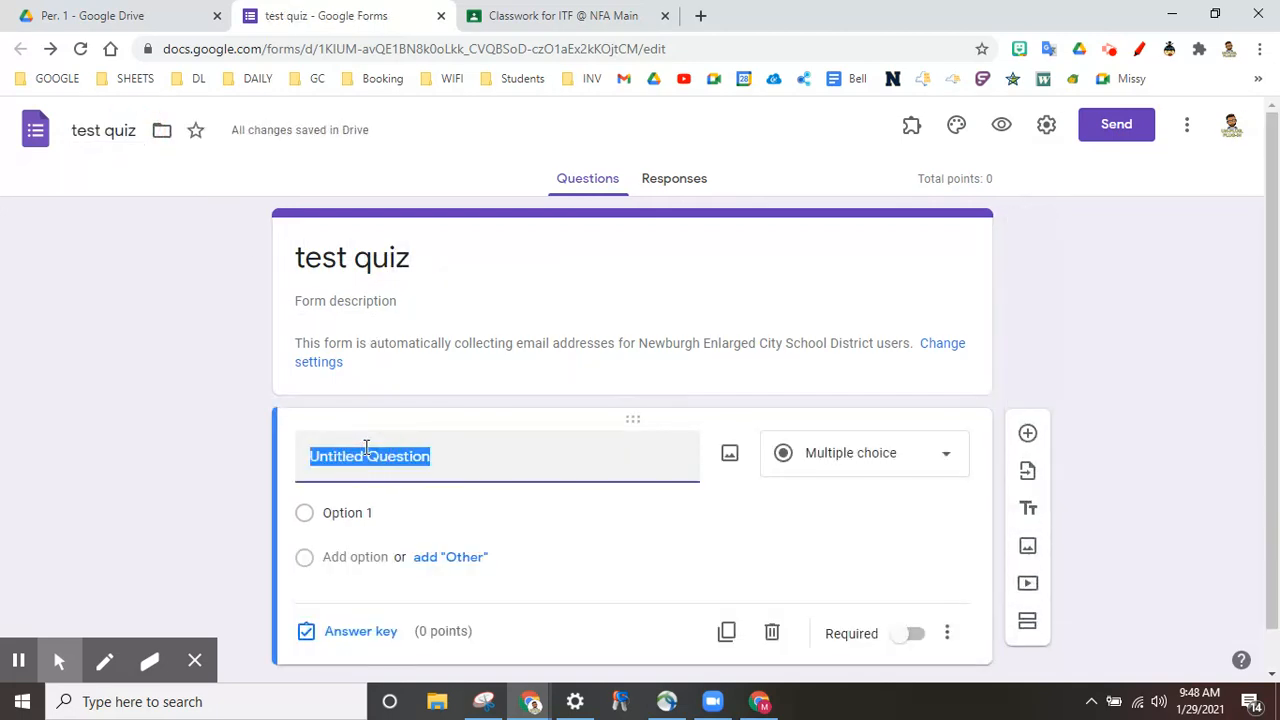
{"action": "type", "text": "LA"}
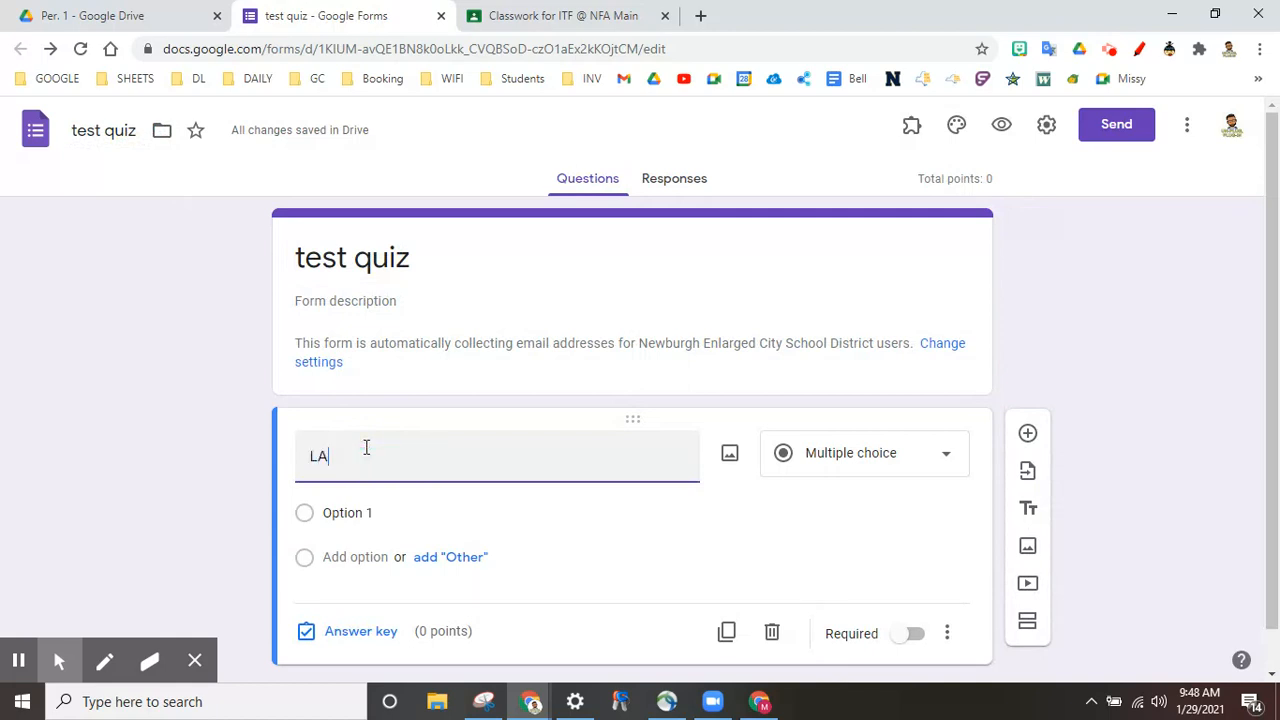
{"action": "type", "text": "st name?"}
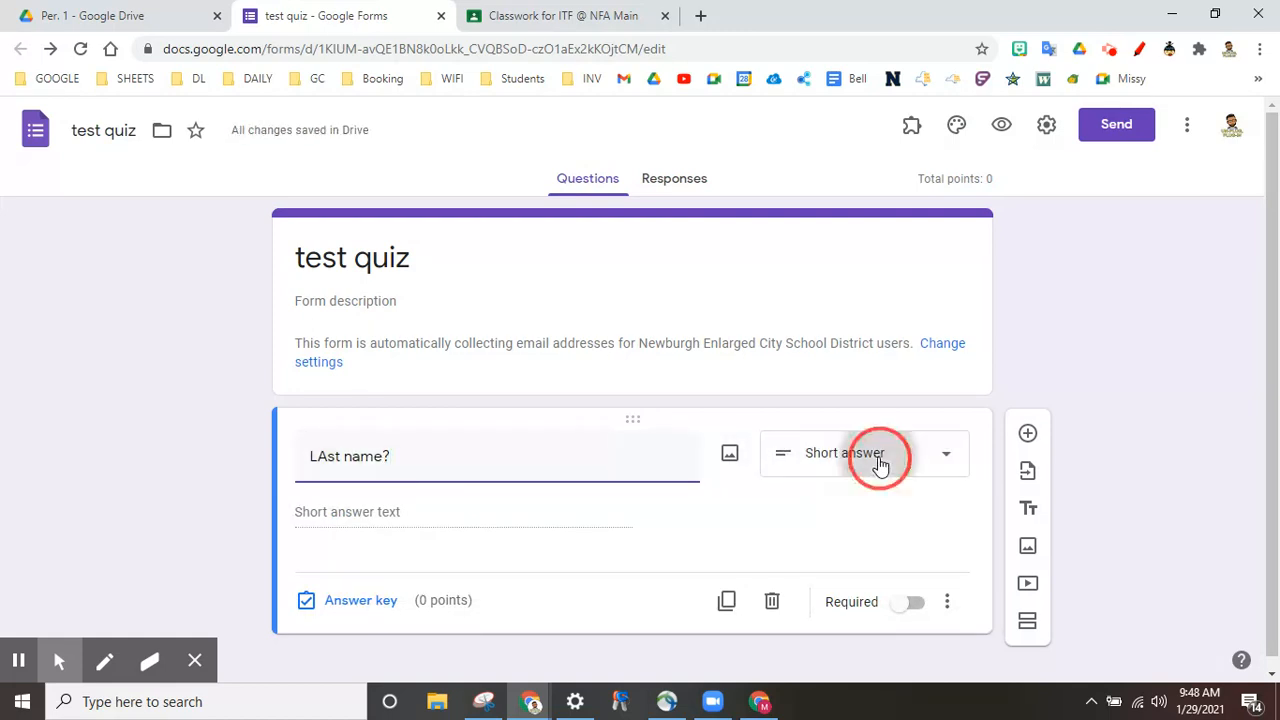
{"action": "left_click", "coordinate": [880, 465]}
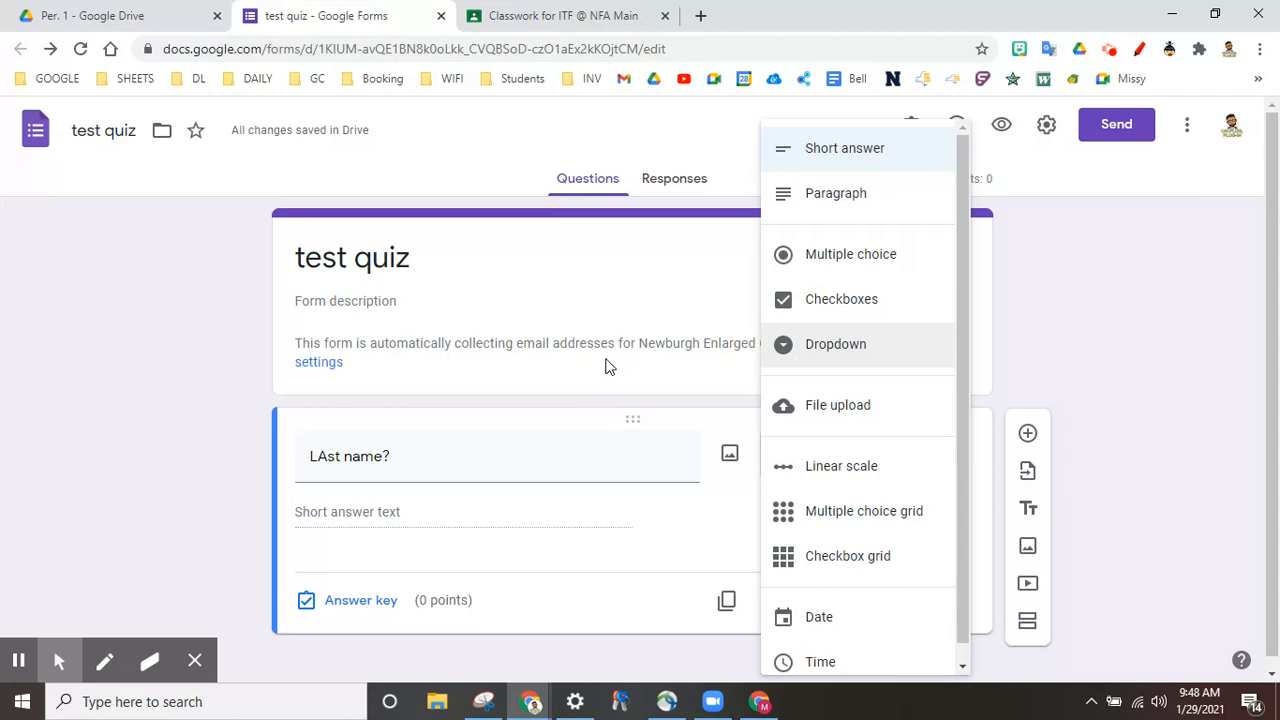
{"action": "left_click", "coordinate": [605, 366]}
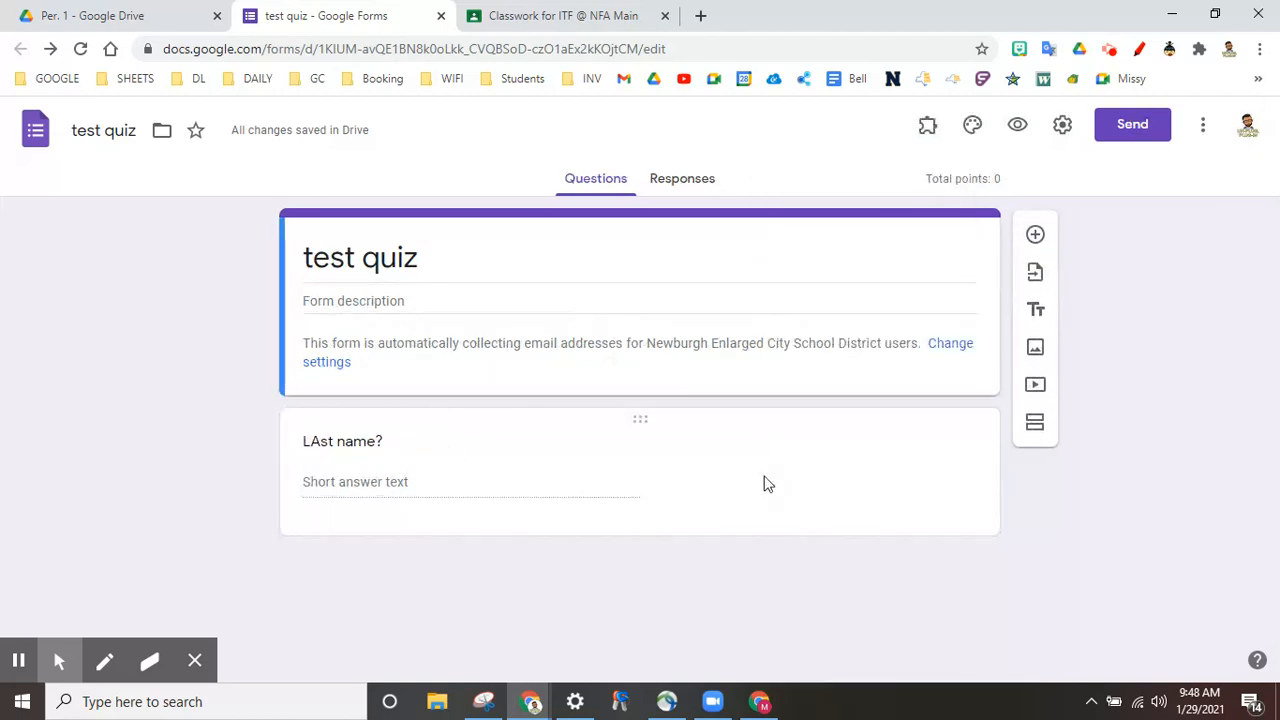
{"action": "left_click", "coordinate": [763, 484]}
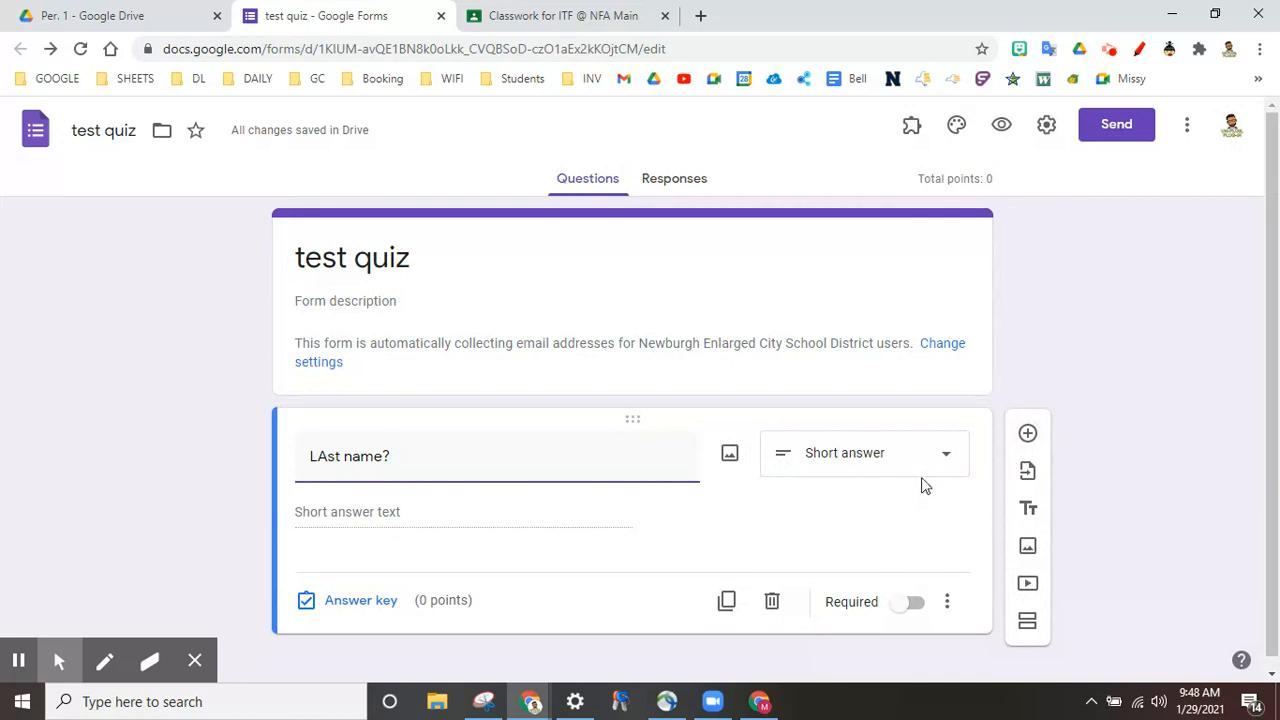
Step: Add a short-answer 'First name?' question below 'LAst name?'
{"action": "left_click", "coordinate": [1028, 433]}
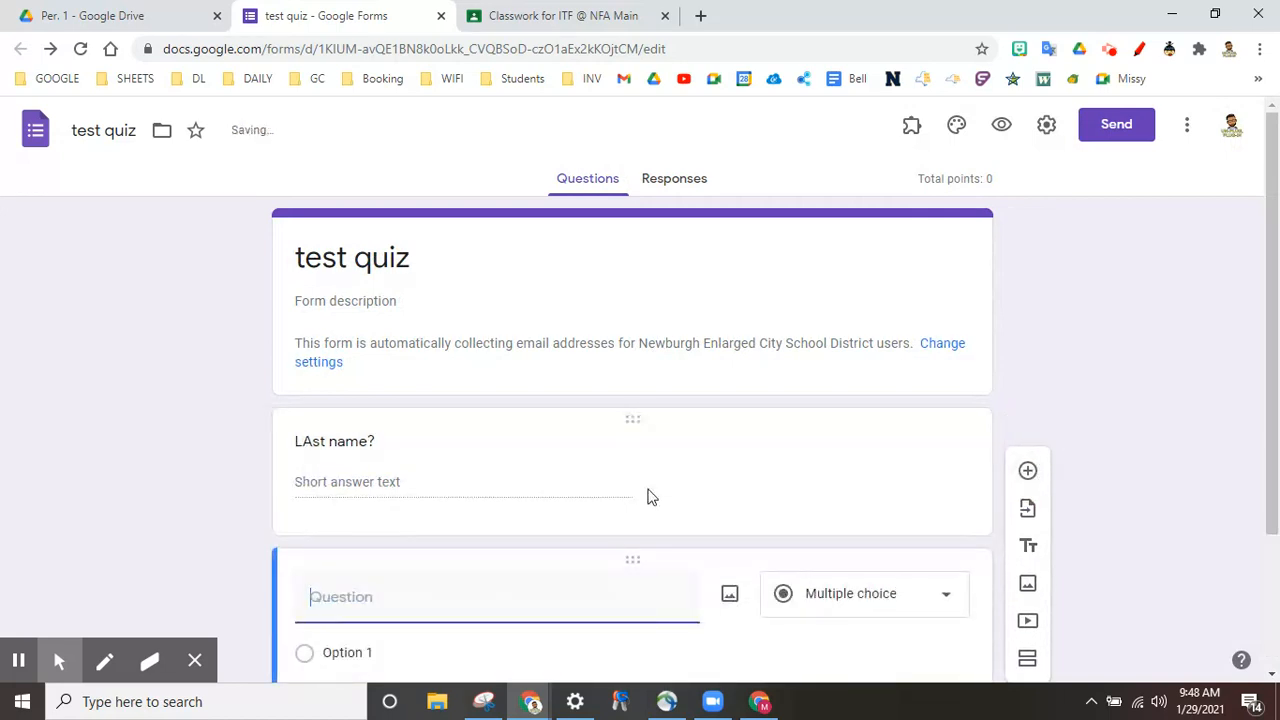
{"action": "left_click", "coordinate": [447, 446]}
{"action": "type", "text": "First name"}
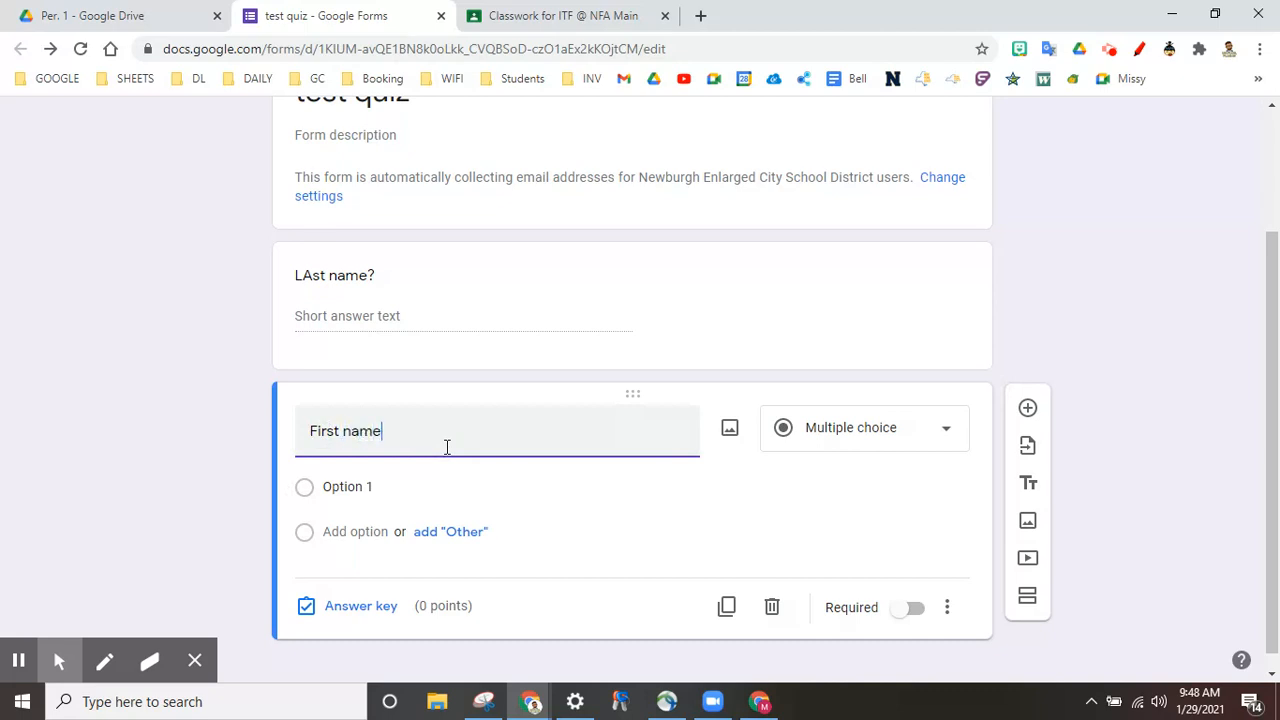
{"action": "type", "text": "?"}
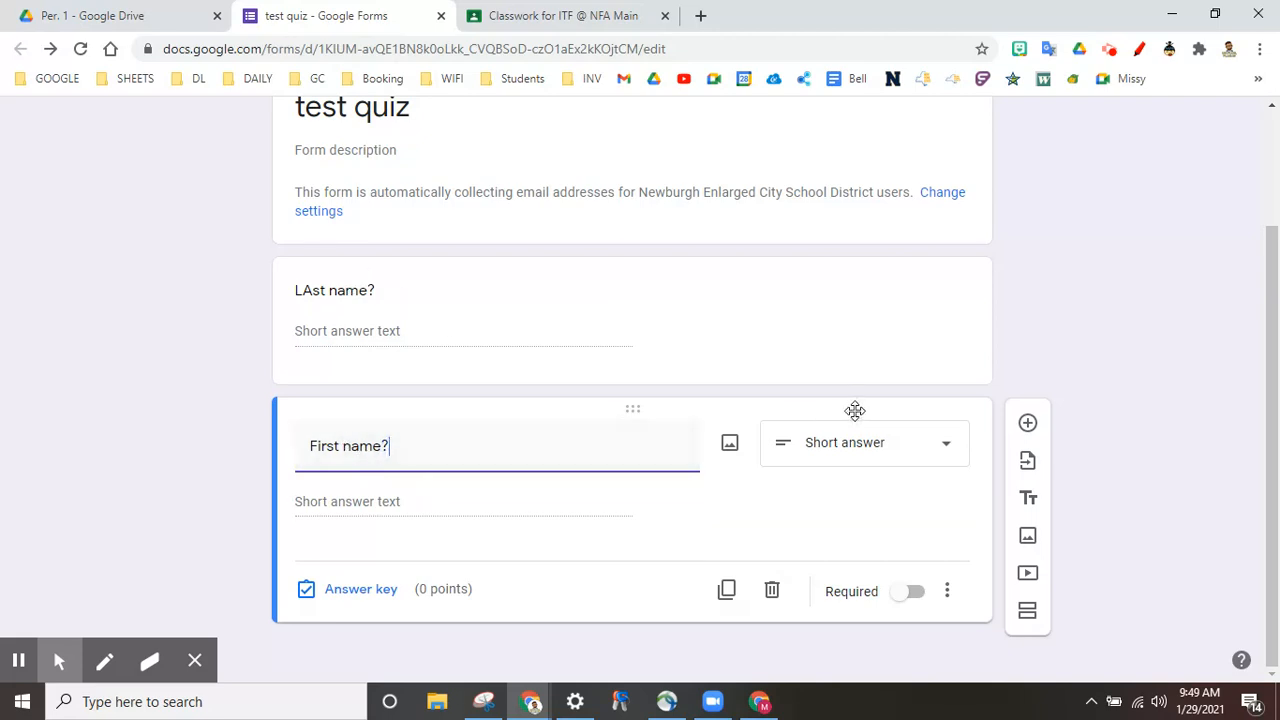
{"action": "left_click", "coordinate": [1028, 425]}
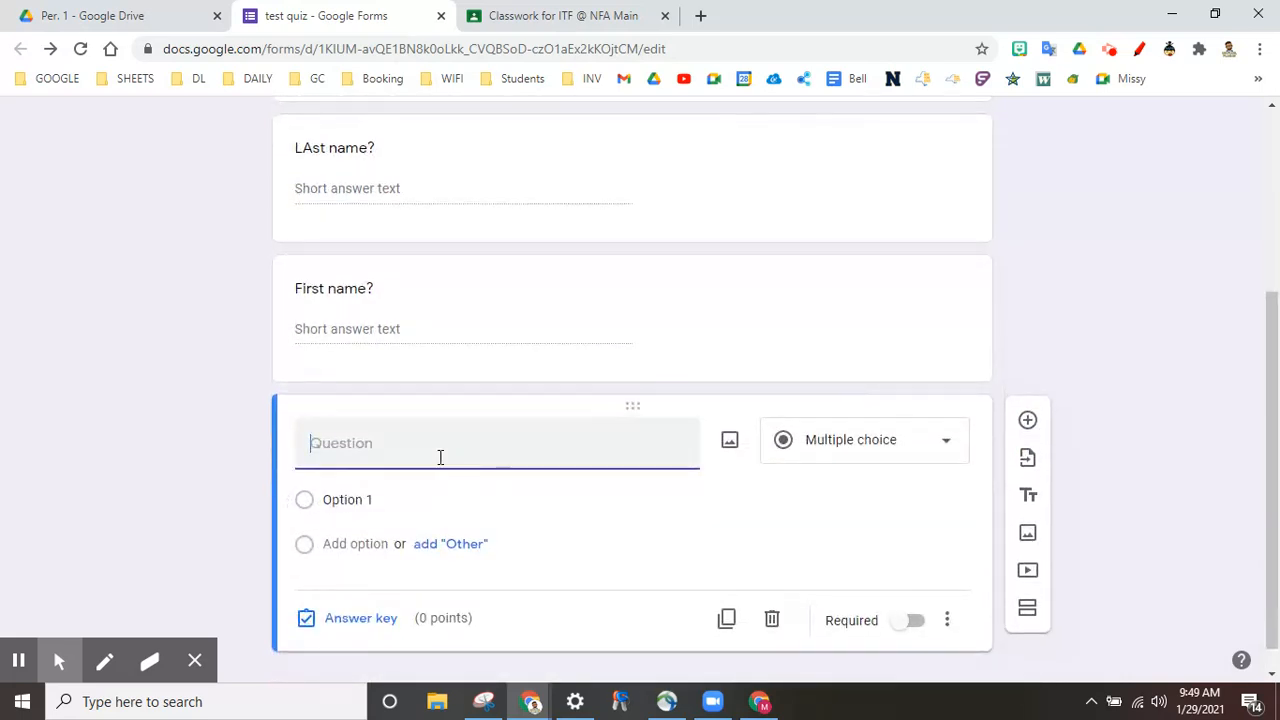
Step: Title the third question 'What is 1 plus 1' and keep it multiple choice
{"action": "type", "text": "What is 1 plus 1"}
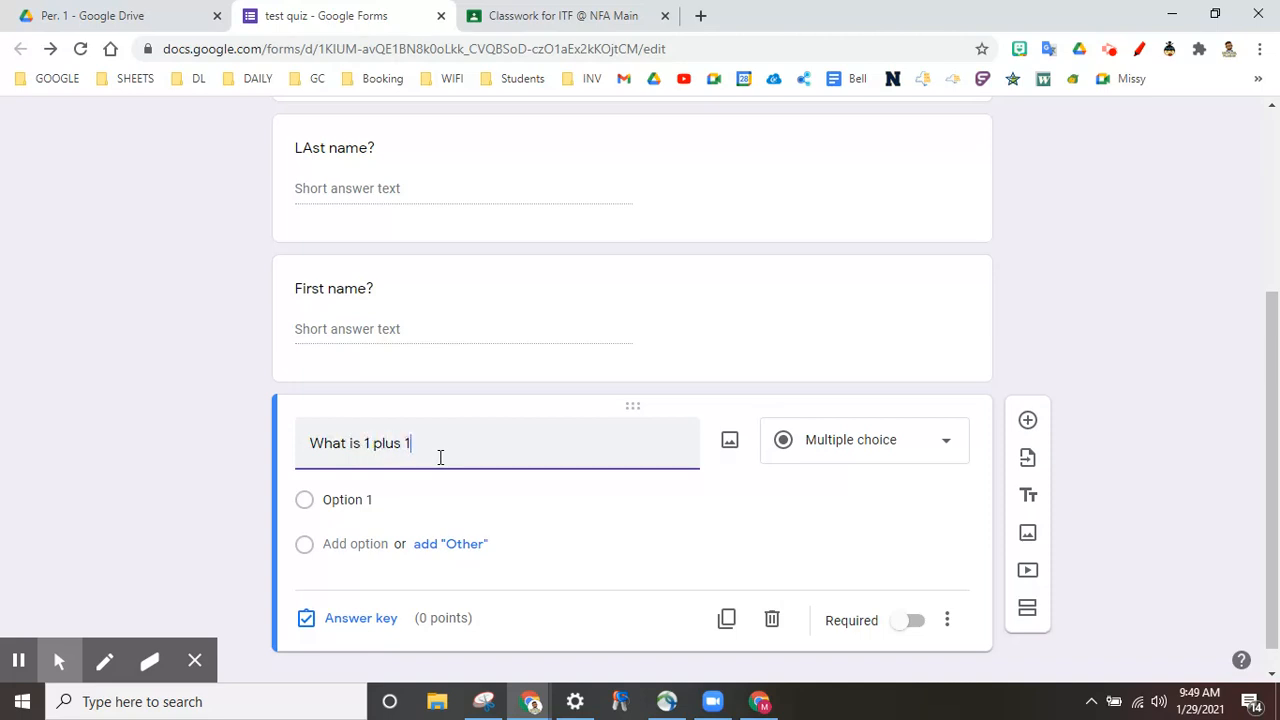
{"action": "left_click", "coordinate": [670, 500]}
{"action": "left_click", "coordinate": [850, 448]}
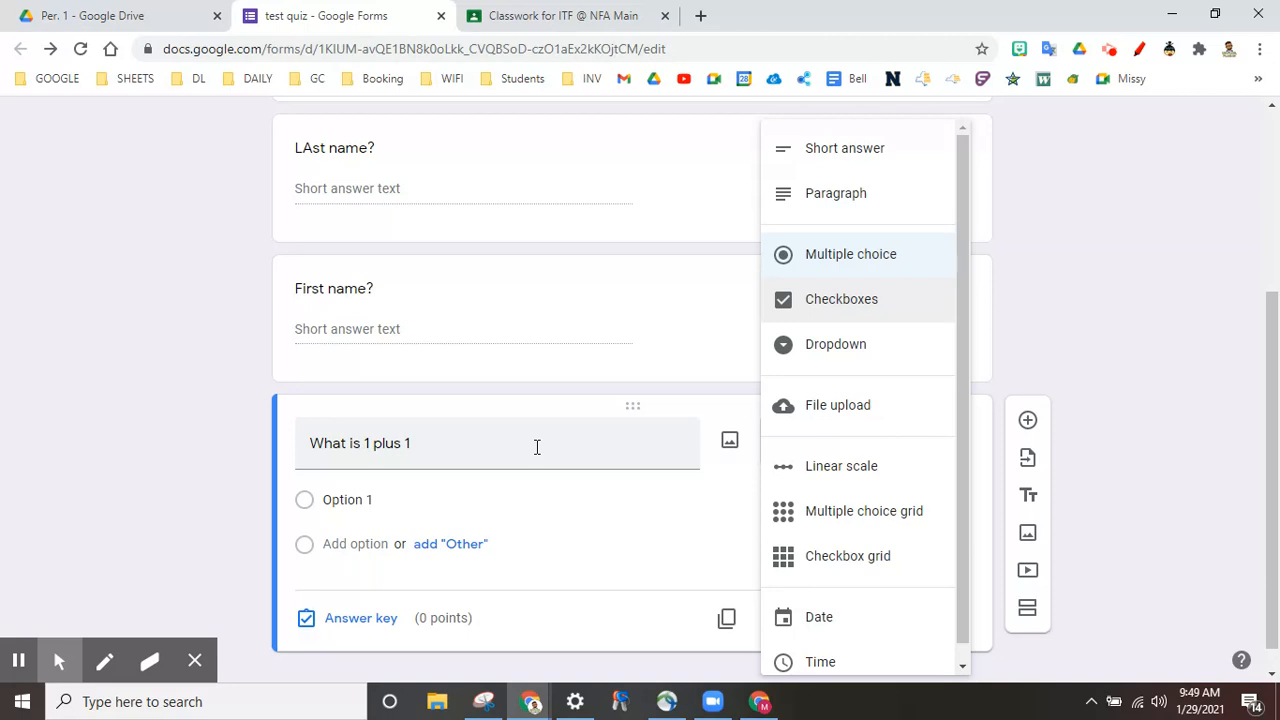
{"action": "left_click", "coordinate": [606, 612]}
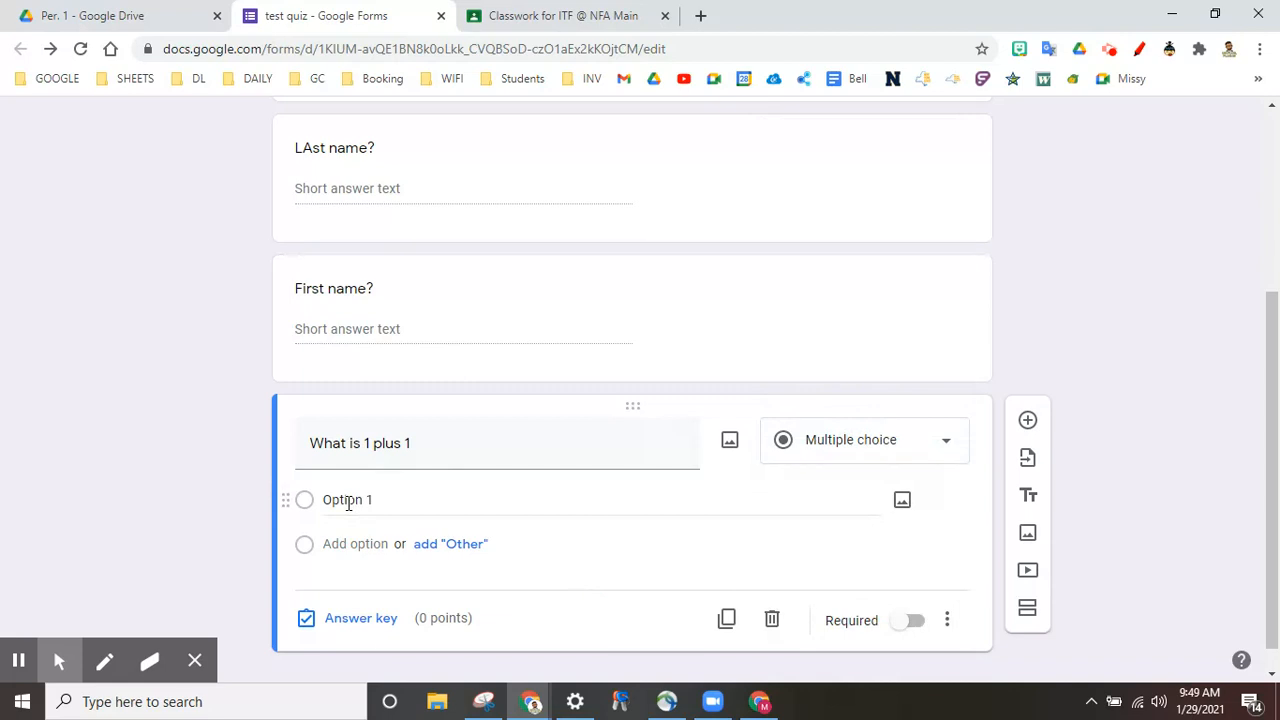
Step: Give it answer choices 1, 2, 3 and 4 and end the title with '?'
{"action": "left_click", "coordinate": [365, 492]}
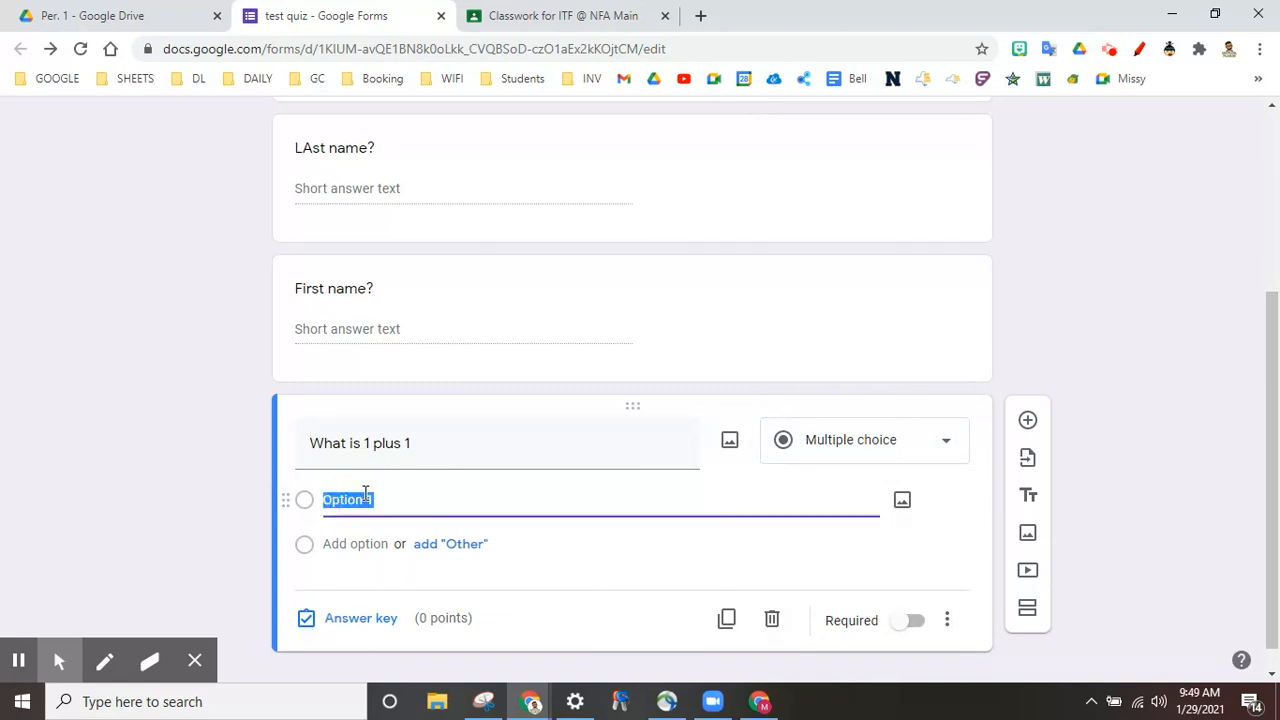
{"action": "type", "text": "1"}
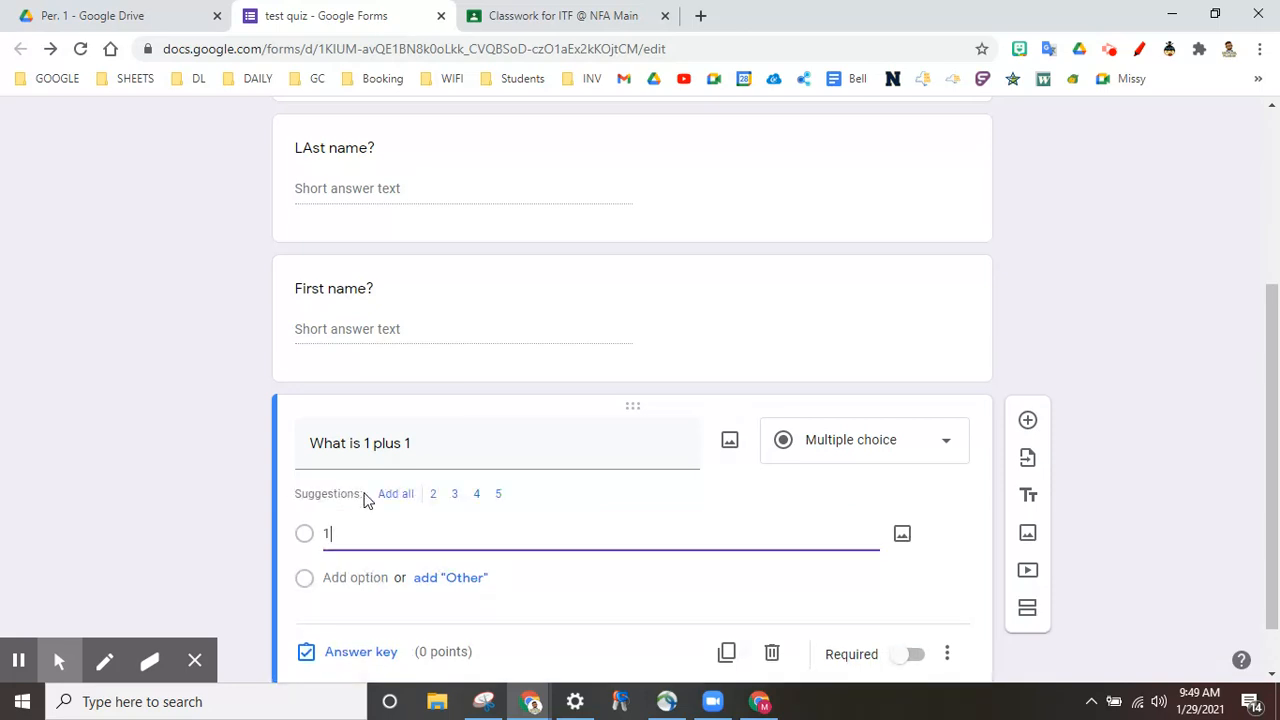
{"action": "key", "text": "Return"}
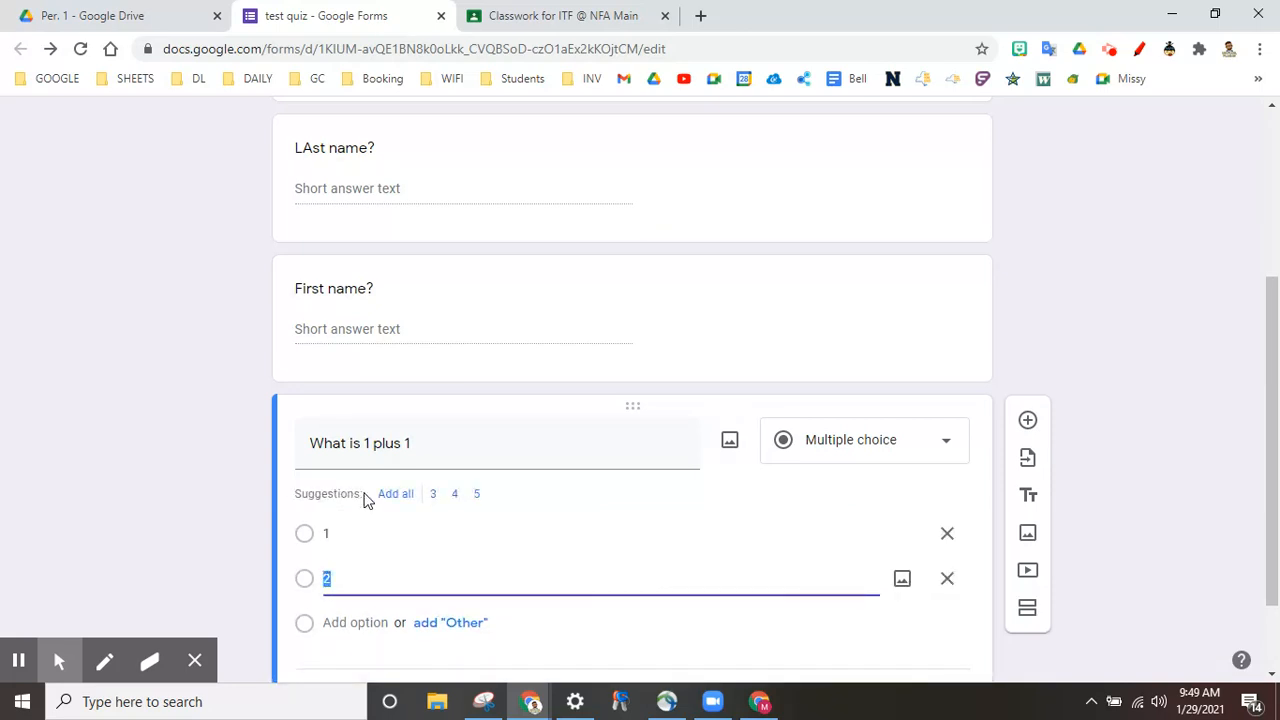
{"action": "key", "text": "Return"}
{"action": "key", "text": "Return"}
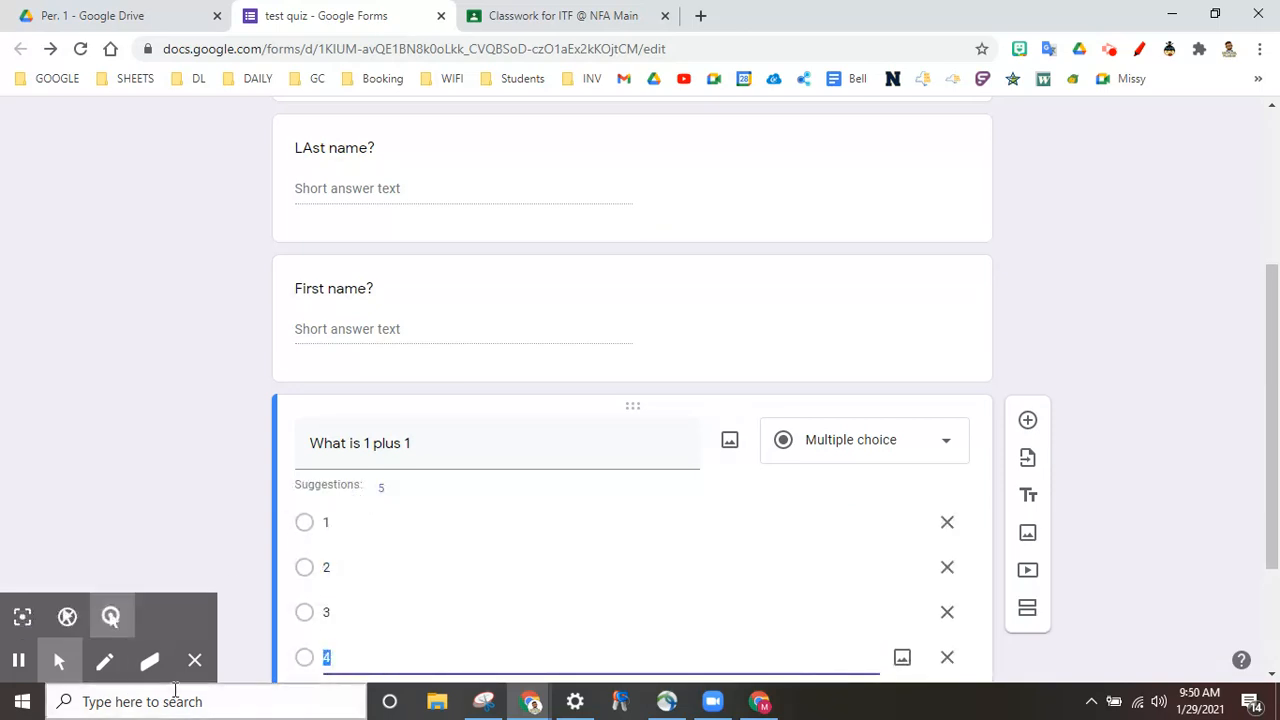
{"action": "left_click", "coordinate": [195, 660]}
{"action": "scroll", "coordinate": [508, 568], "scroll_direction": "down", "scroll_amount": 2}
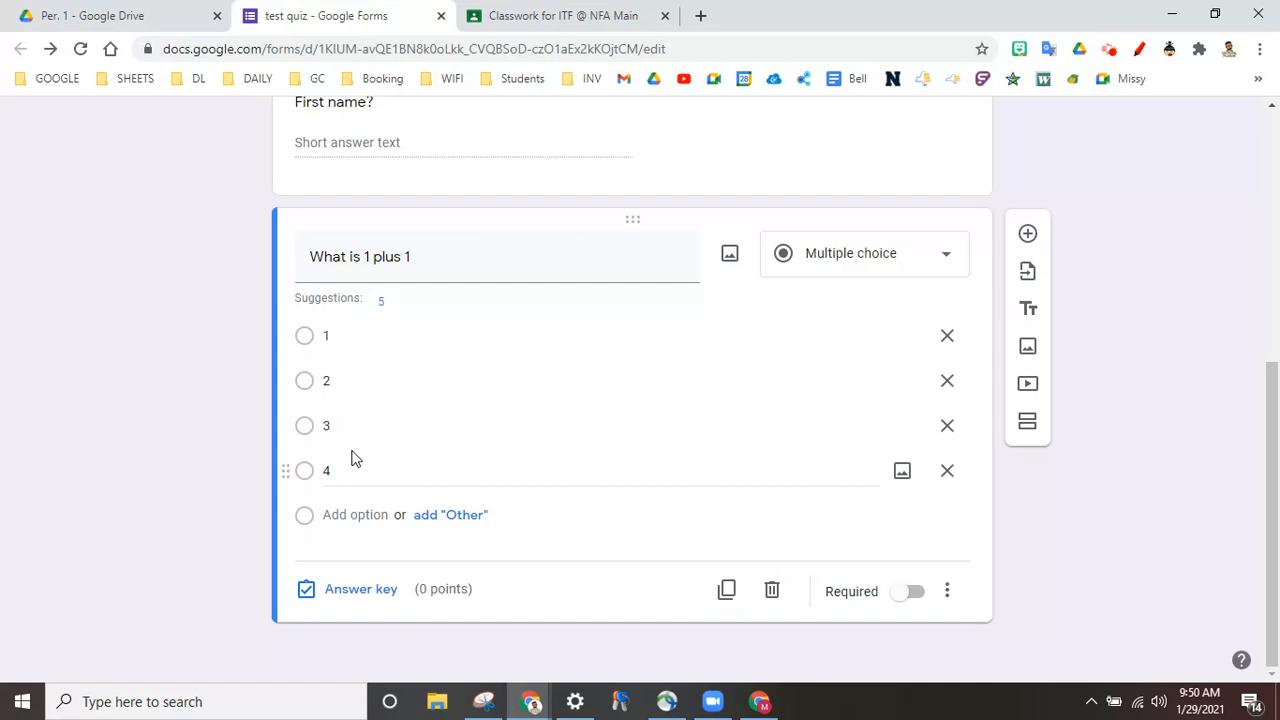
{"action": "left_click", "coordinate": [440, 260]}
{"action": "left_click", "coordinate": [440, 260]}
{"action": "type", "text": "?"}
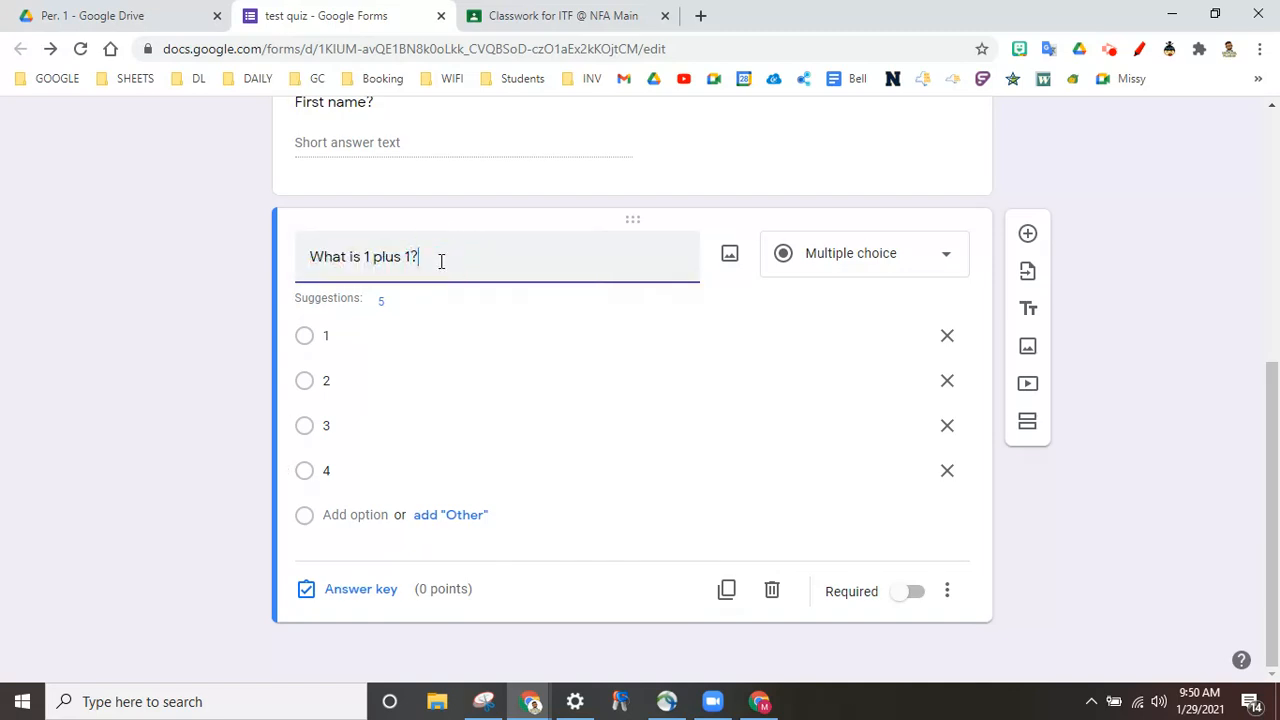
Step: In the answer key, mark 2 correct for 'What is 1 plus 1?' and set it to 2 points
{"action": "left_click", "coordinate": [349, 598]}
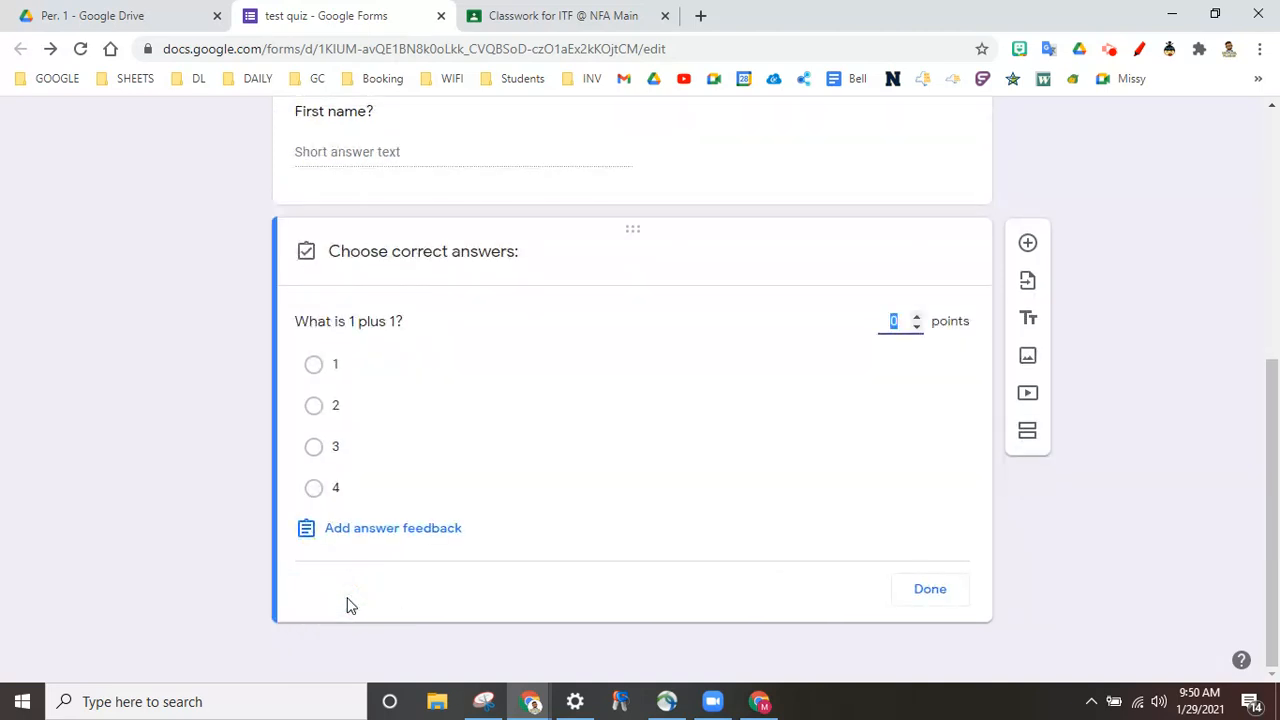
{"action": "left_click", "coordinate": [917, 321]}
{"action": "left_click", "coordinate": [917, 321]}
{"action": "left_click", "coordinate": [313, 407]}
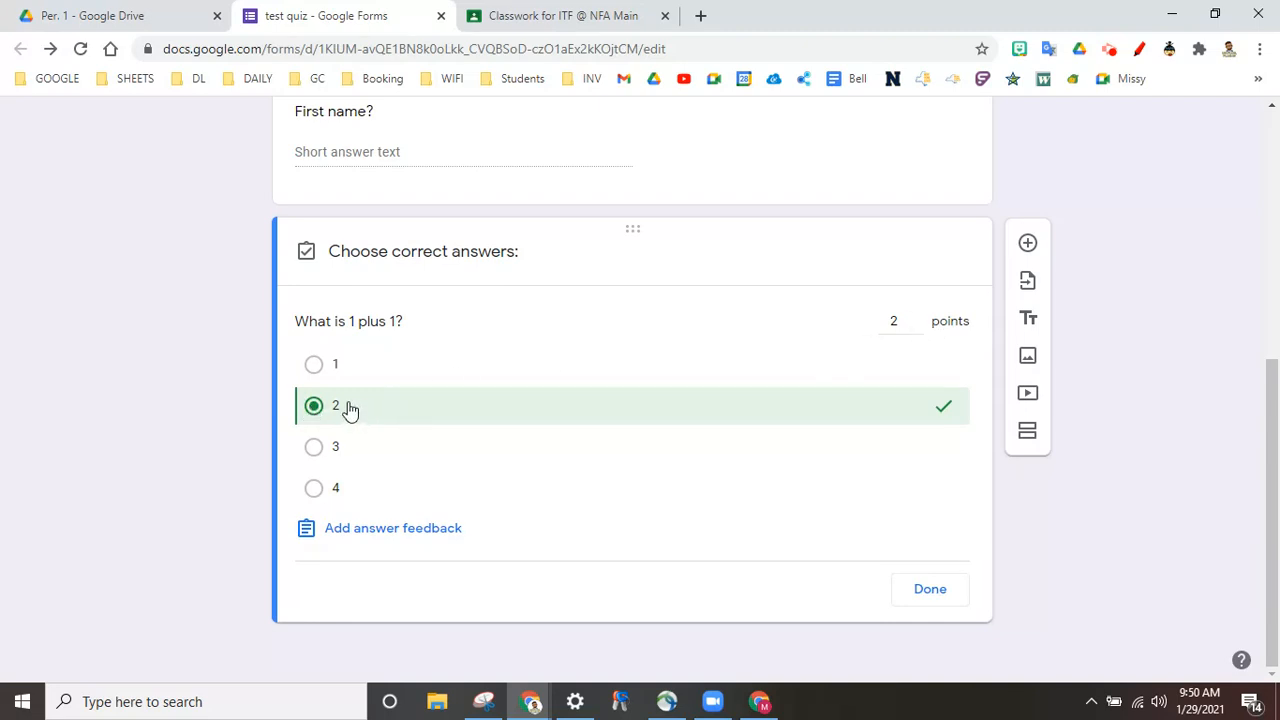
Step: Keep the 2-point answer key without feedback, make '1 plus 1' required, and add a question
{"action": "left_click", "coordinate": [391, 532]}
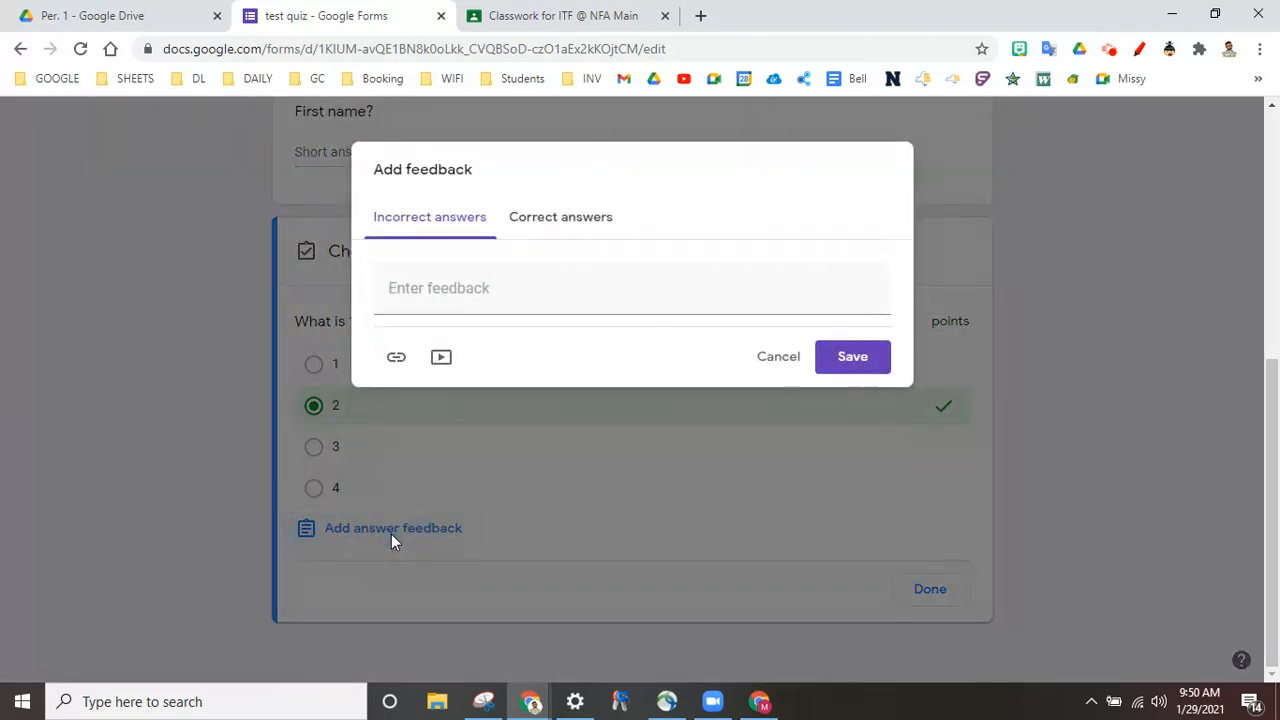
{"action": "left_click", "coordinate": [467, 300]}
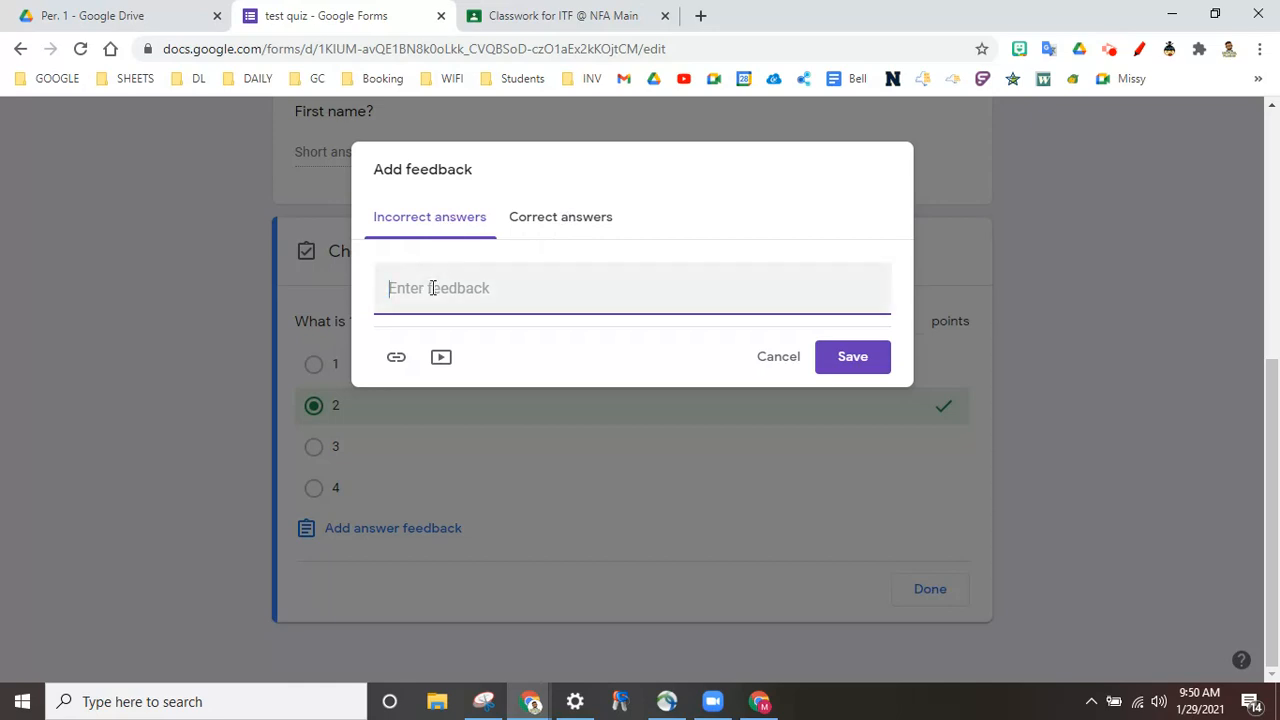
{"action": "left_click", "coordinate": [568, 219]}
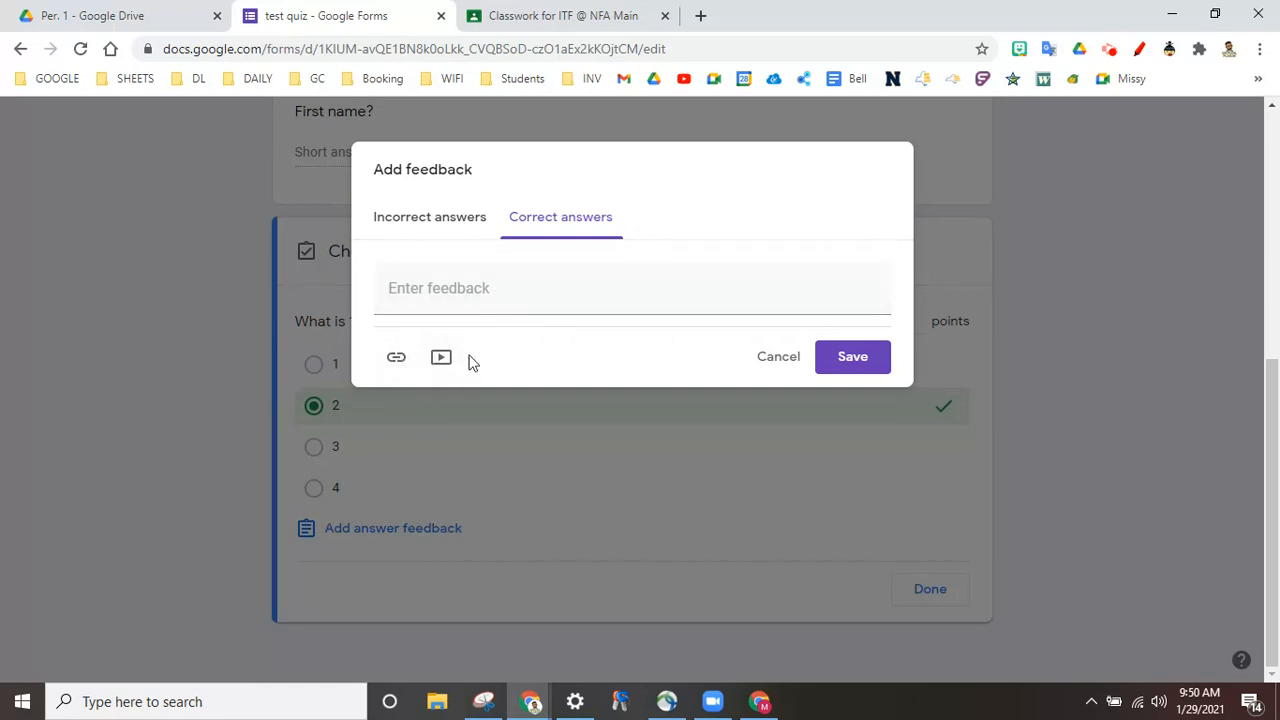
{"action": "left_click", "coordinate": [784, 358]}
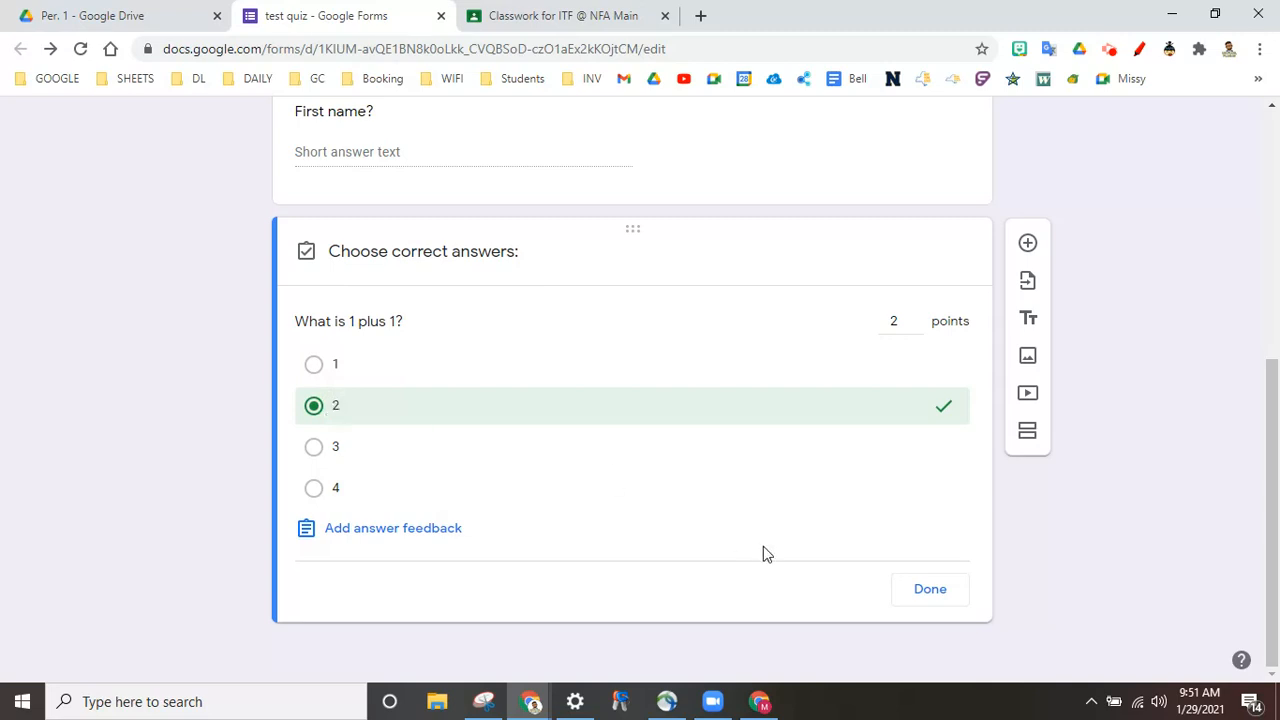
{"action": "left_click", "coordinate": [922, 590]}
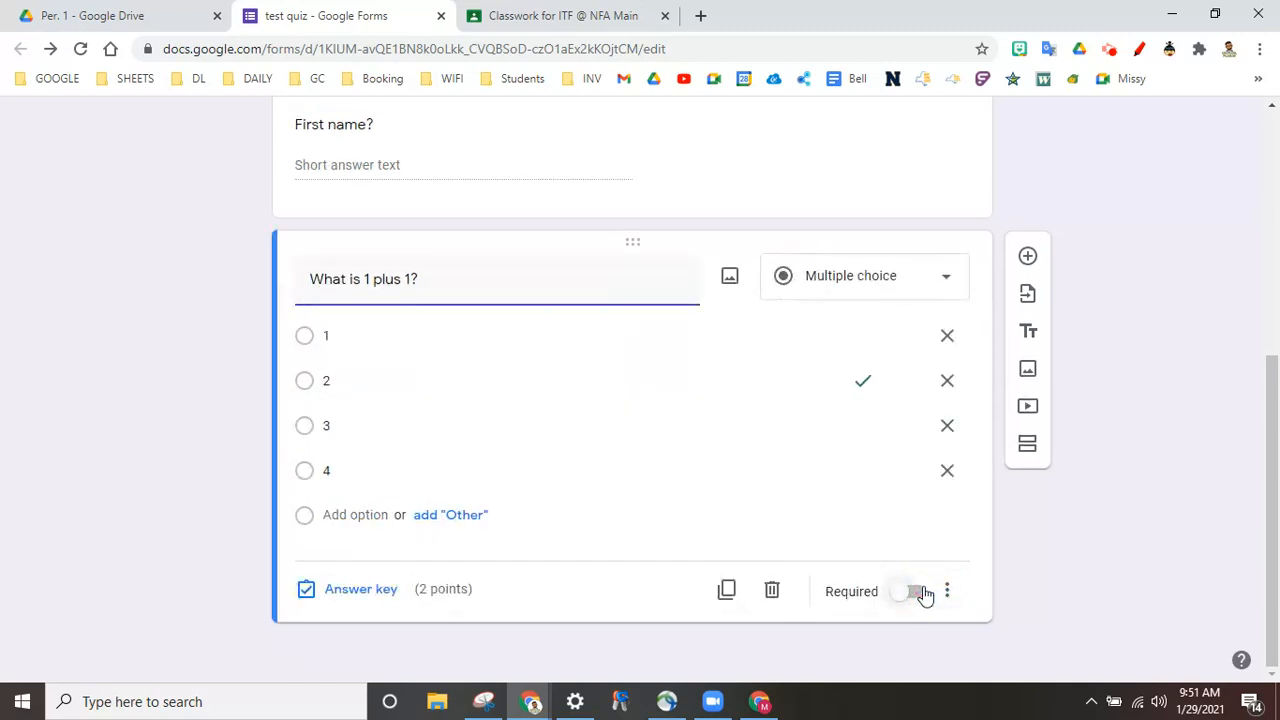
{"action": "left_click", "coordinate": [918, 594]}
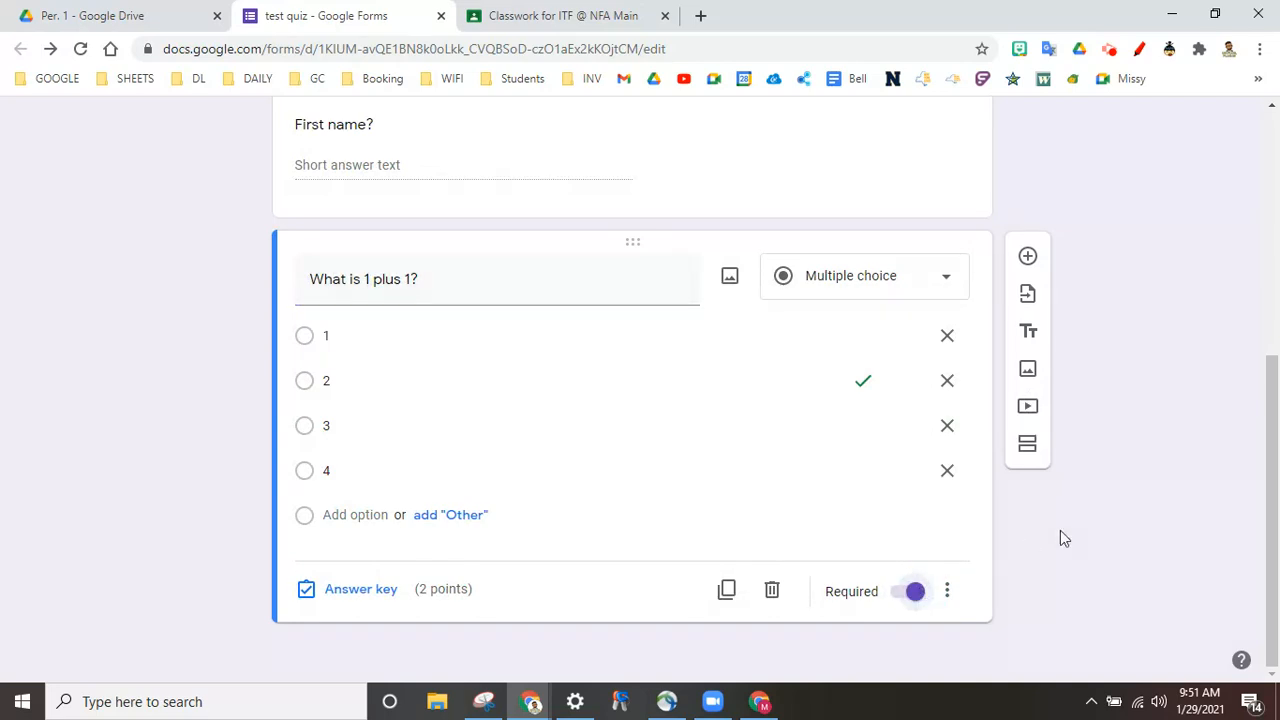
{"action": "left_click", "coordinate": [1030, 260]}
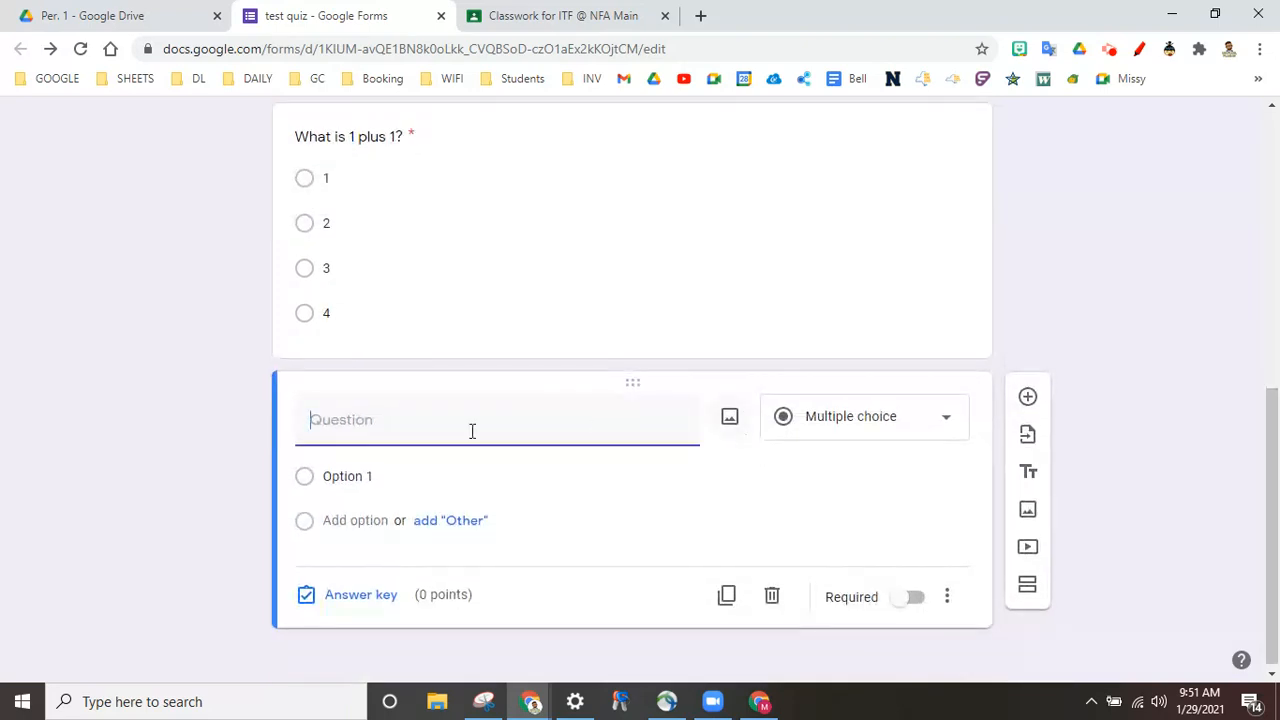
Step: Enter 'What month are we in?' as the new question and set its type to Short answer
{"action": "type", "text": "What month are we in?"}
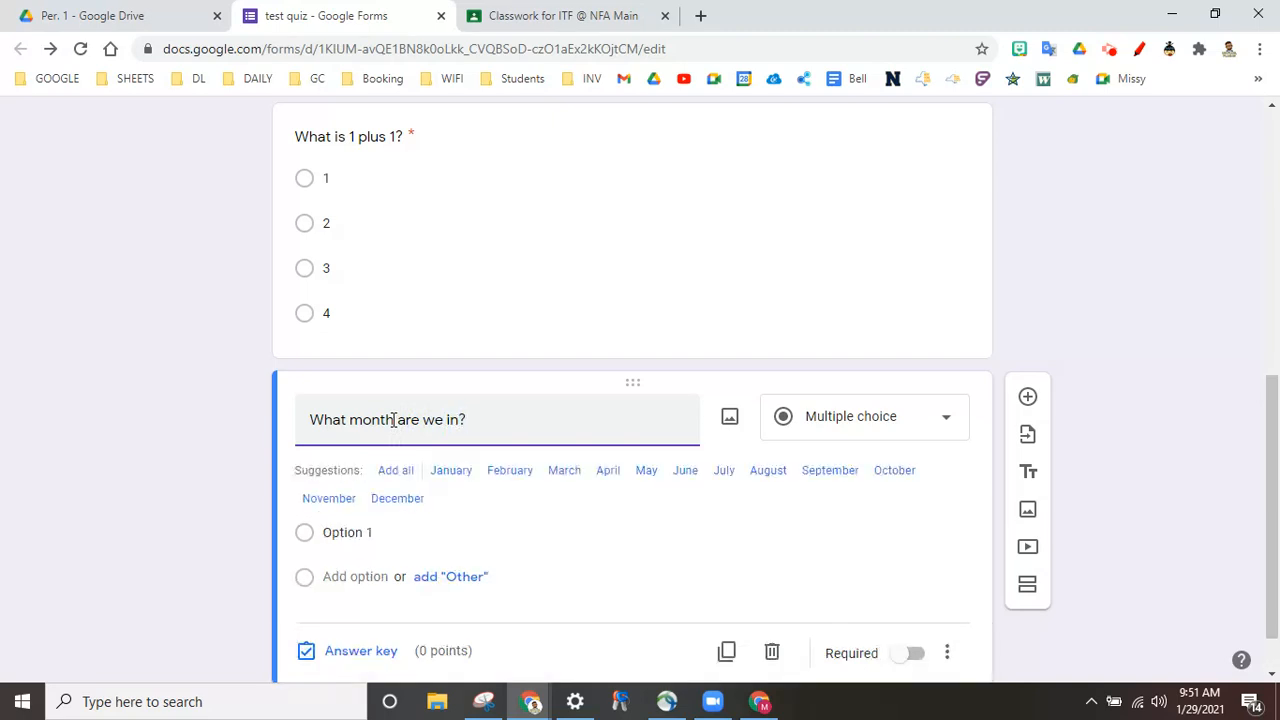
{"action": "left_click", "coordinate": [843, 416]}
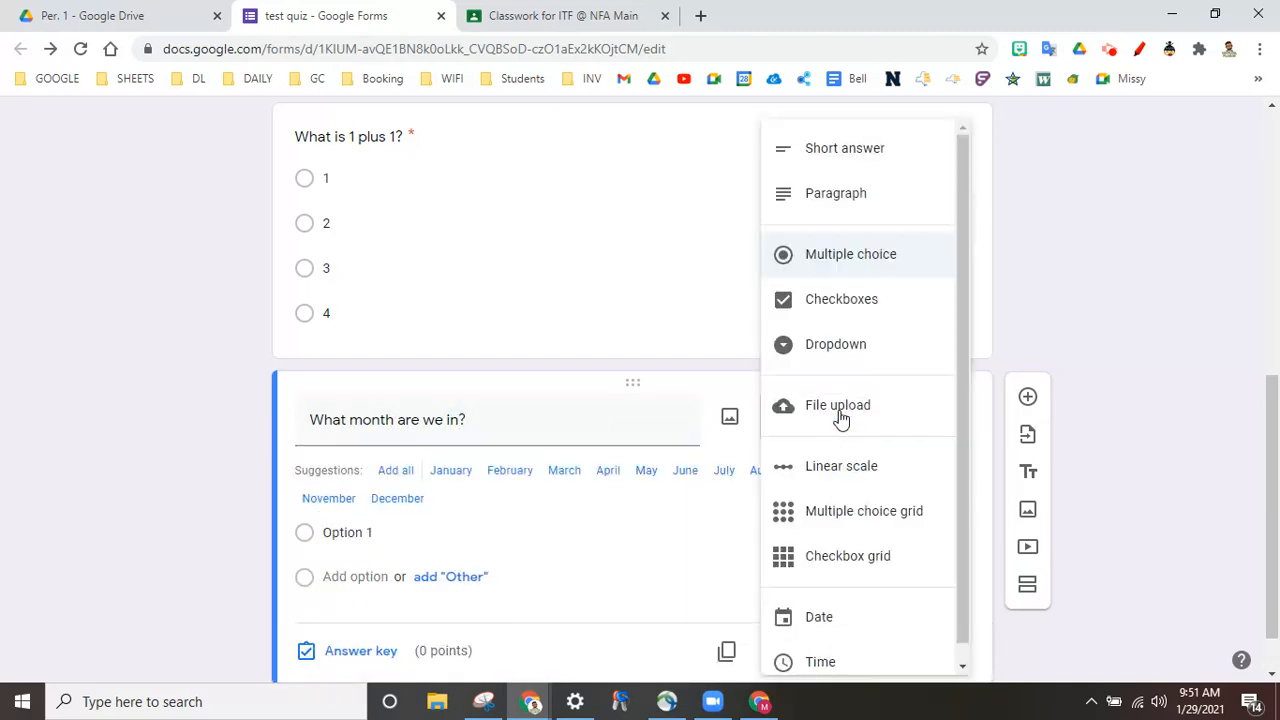
{"action": "left_click", "coordinate": [886, 152]}
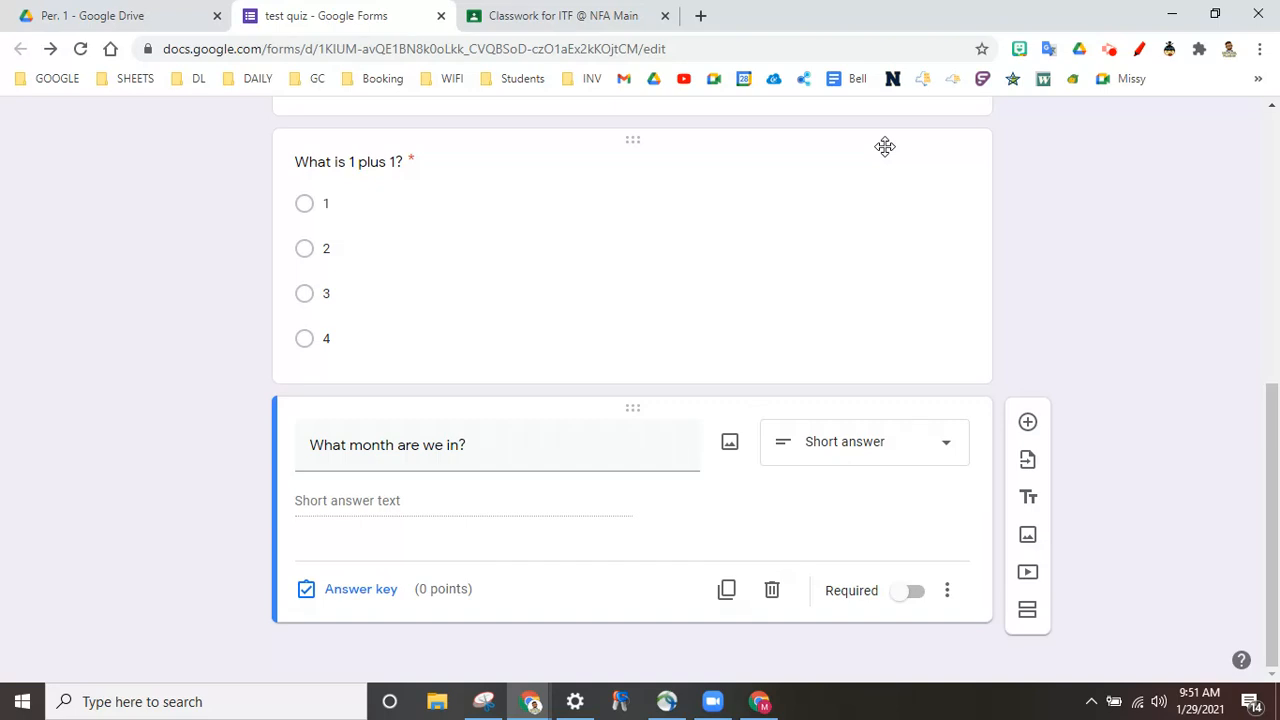
Step: In the month question's answer key, enter January and january as correct answers
{"action": "left_click", "coordinate": [356, 588]}
{"action": "left_click", "coordinate": [380, 552]}
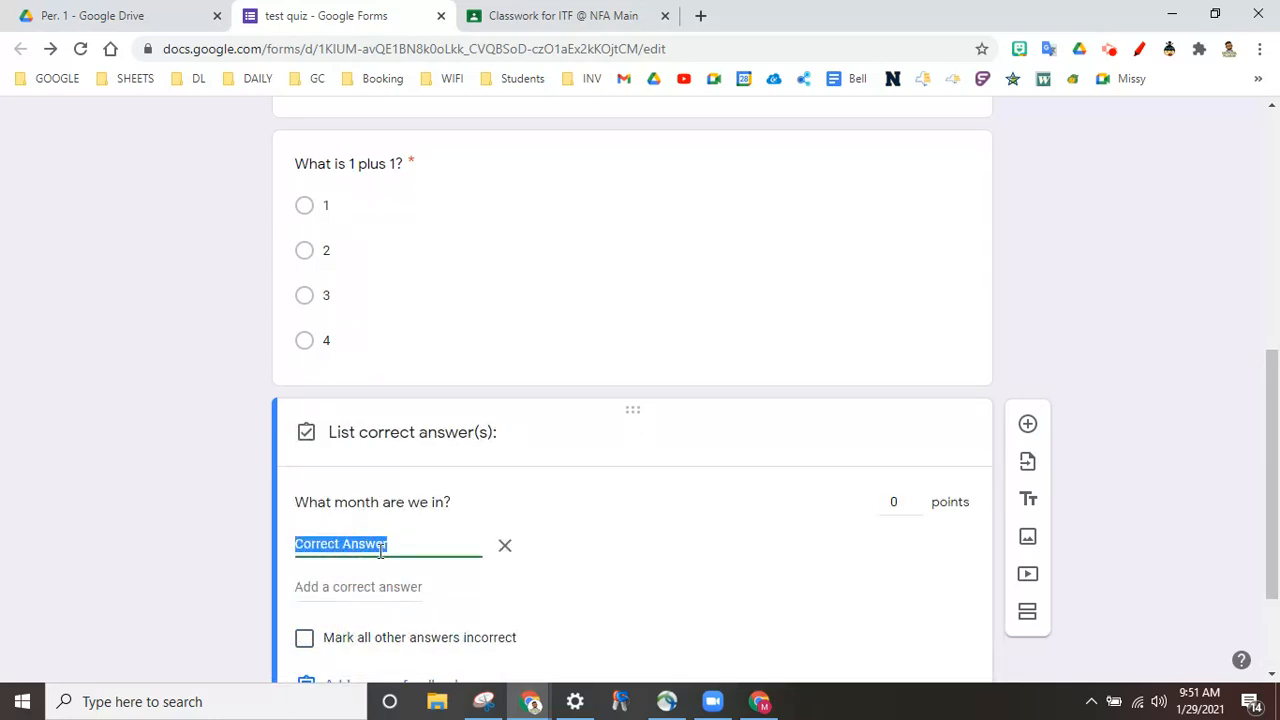
{"action": "type", "text": "January"}
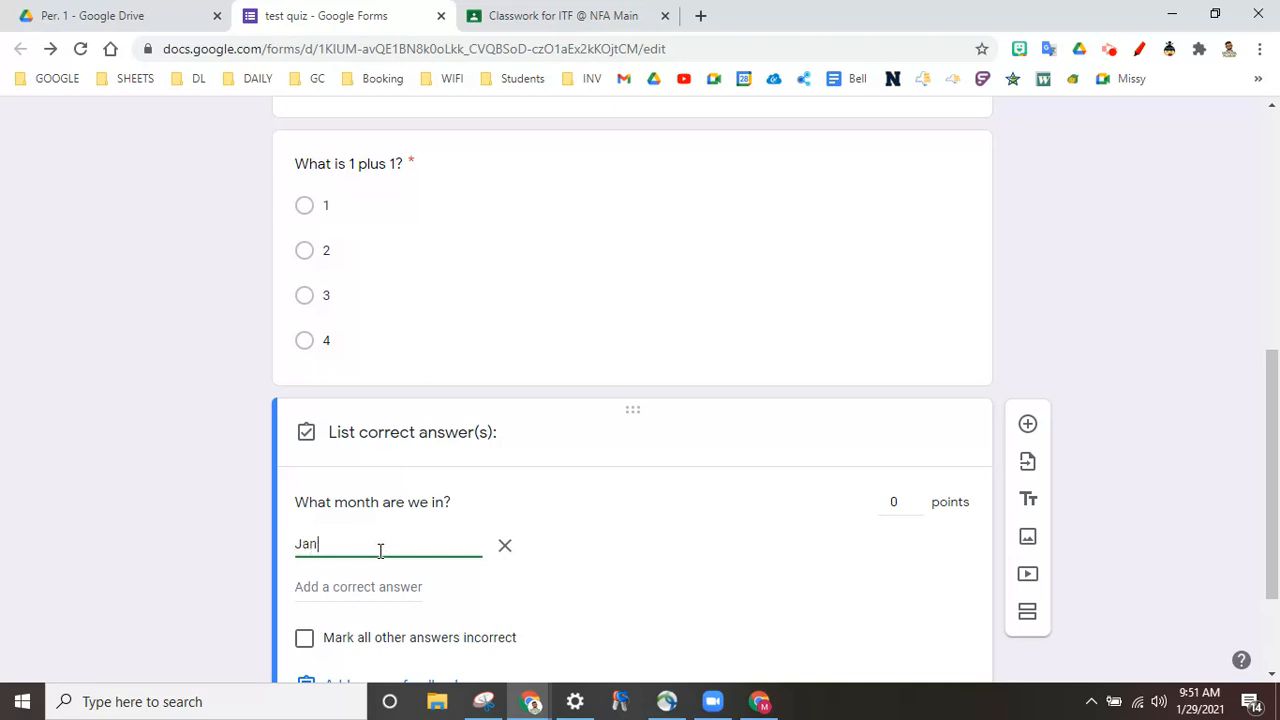
{"action": "key", "text": "BackSpace"}
{"action": "type", "text": "y"}
{"action": "left_click", "coordinate": [366, 590]}
{"action": "type", "text": "januaru"}
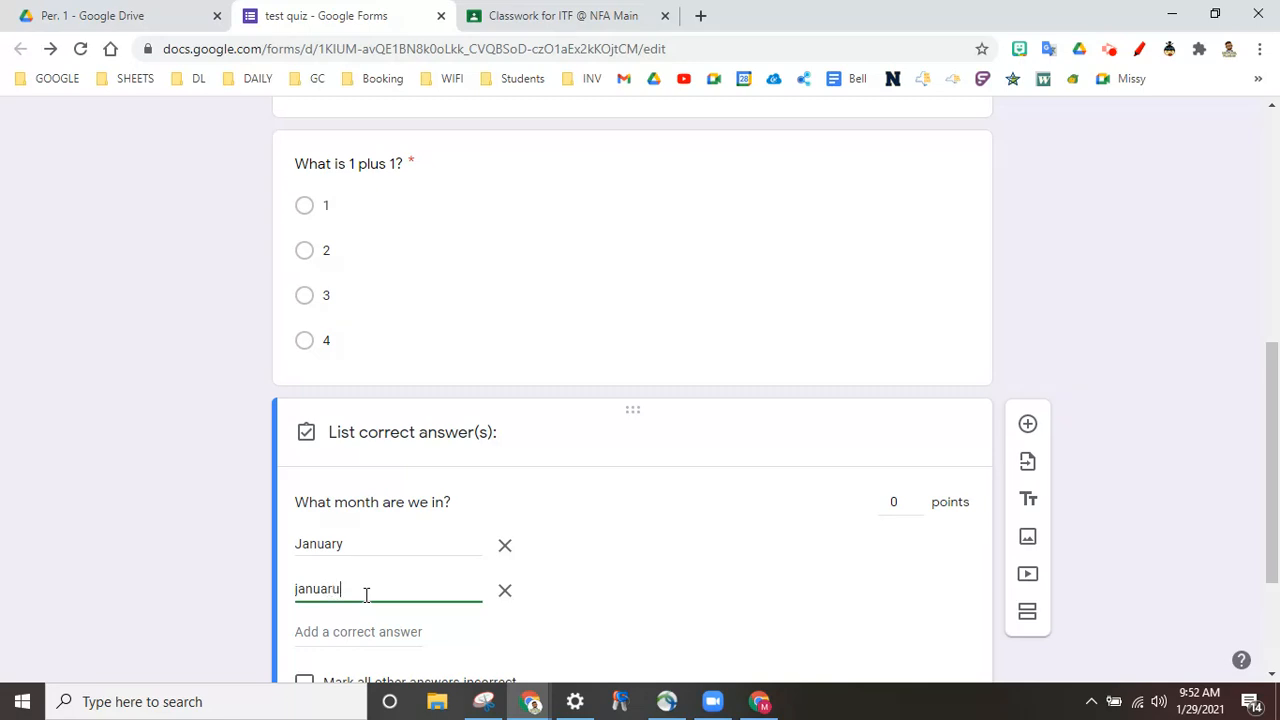
{"action": "key", "text": "BackSpace"}
{"action": "key", "text": "BackSpace"}
{"action": "key", "text": "BackSpace"}
{"action": "type", "text": "uary"}
Step: Mark all other answers incorrect, set the month question to 2 points, and finish the key
{"action": "scroll", "coordinate": [750, 632], "scroll_direction": "down", "scroll_amount": 1}
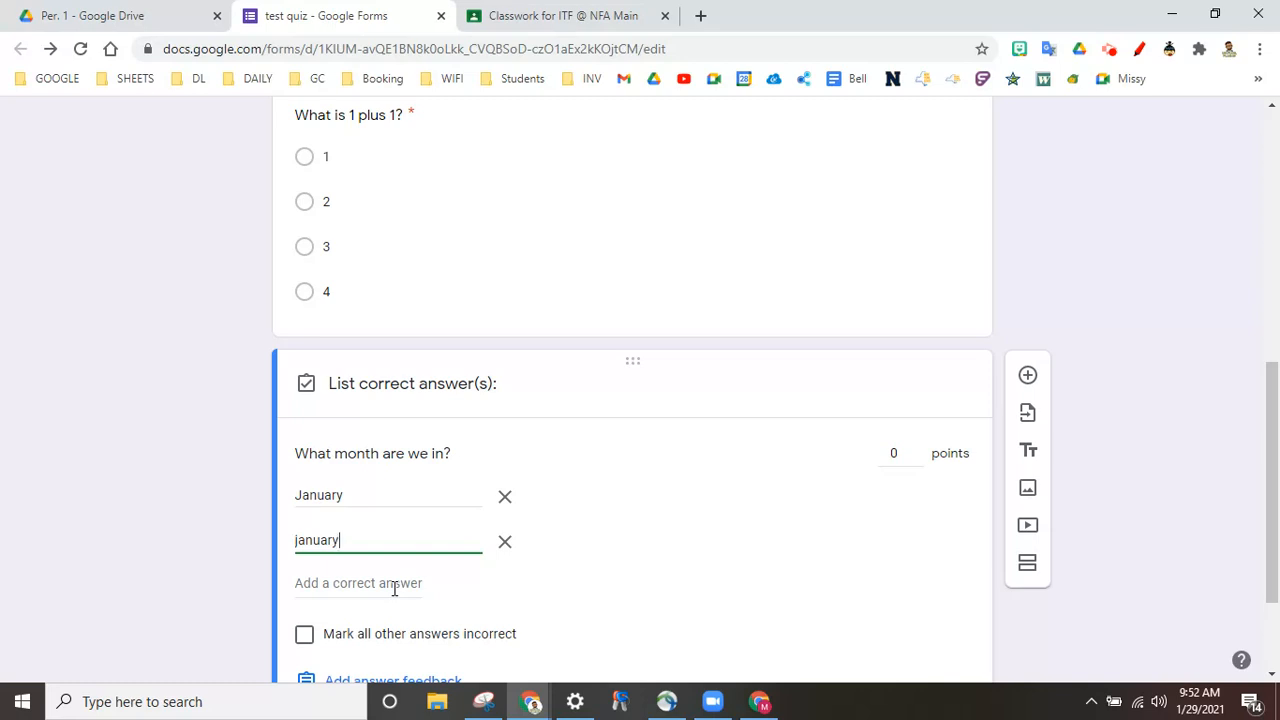
{"action": "scroll", "coordinate": [696, 600], "scroll_direction": "down", "scroll_amount": 1}
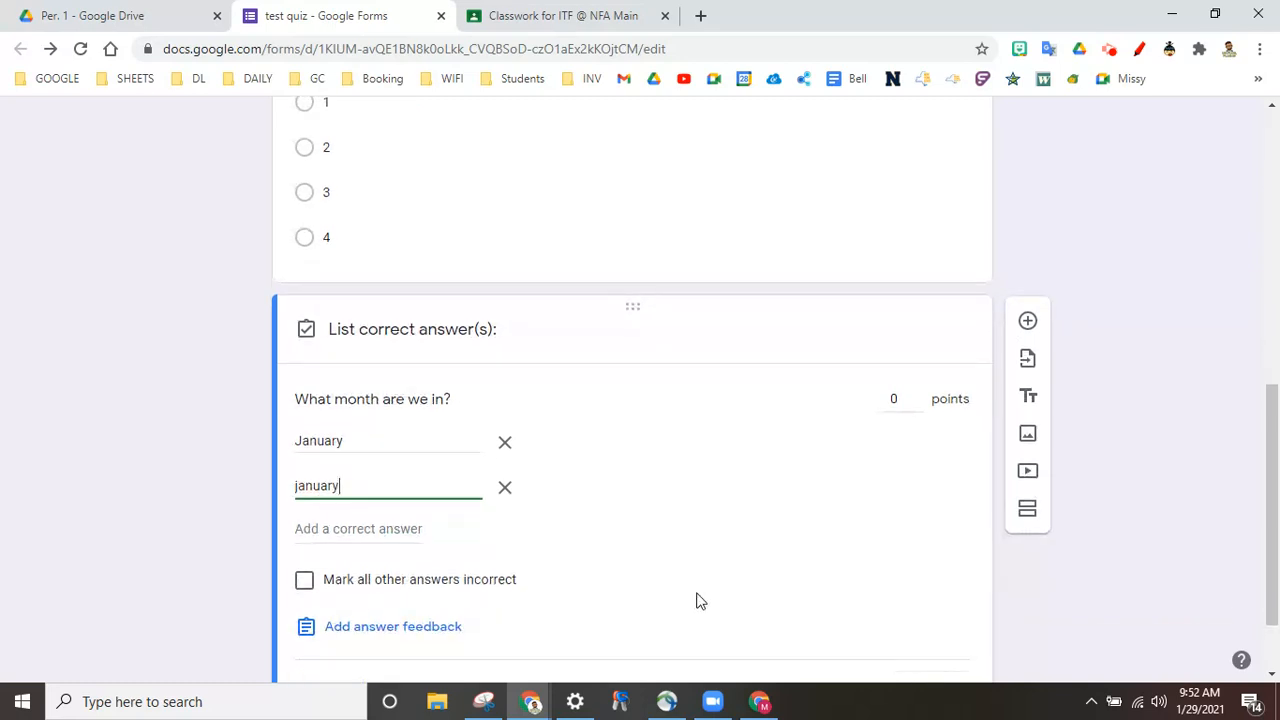
{"action": "scroll", "coordinate": [759, 571], "scroll_direction": "down", "scroll_amount": 1}
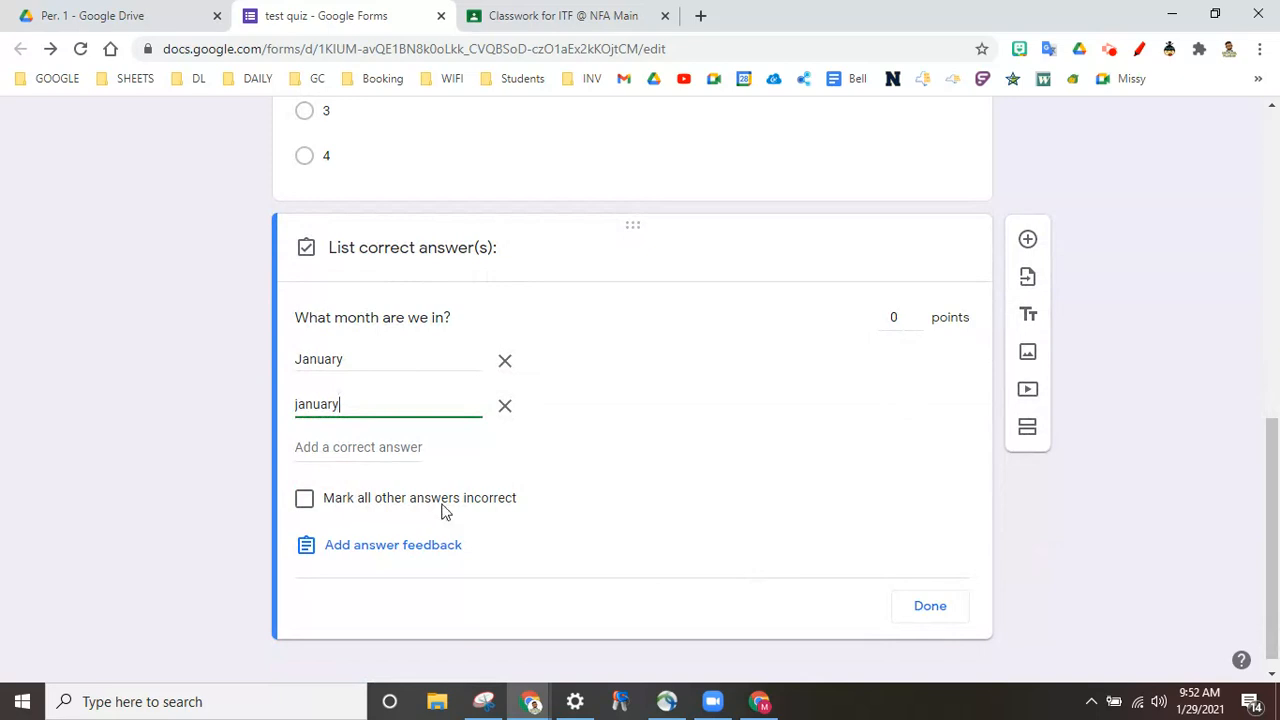
{"action": "left_click", "coordinate": [305, 509]}
{"action": "left_click", "coordinate": [916, 316]}
{"action": "left_click", "coordinate": [916, 317]}
{"action": "left_click", "coordinate": [932, 608]}
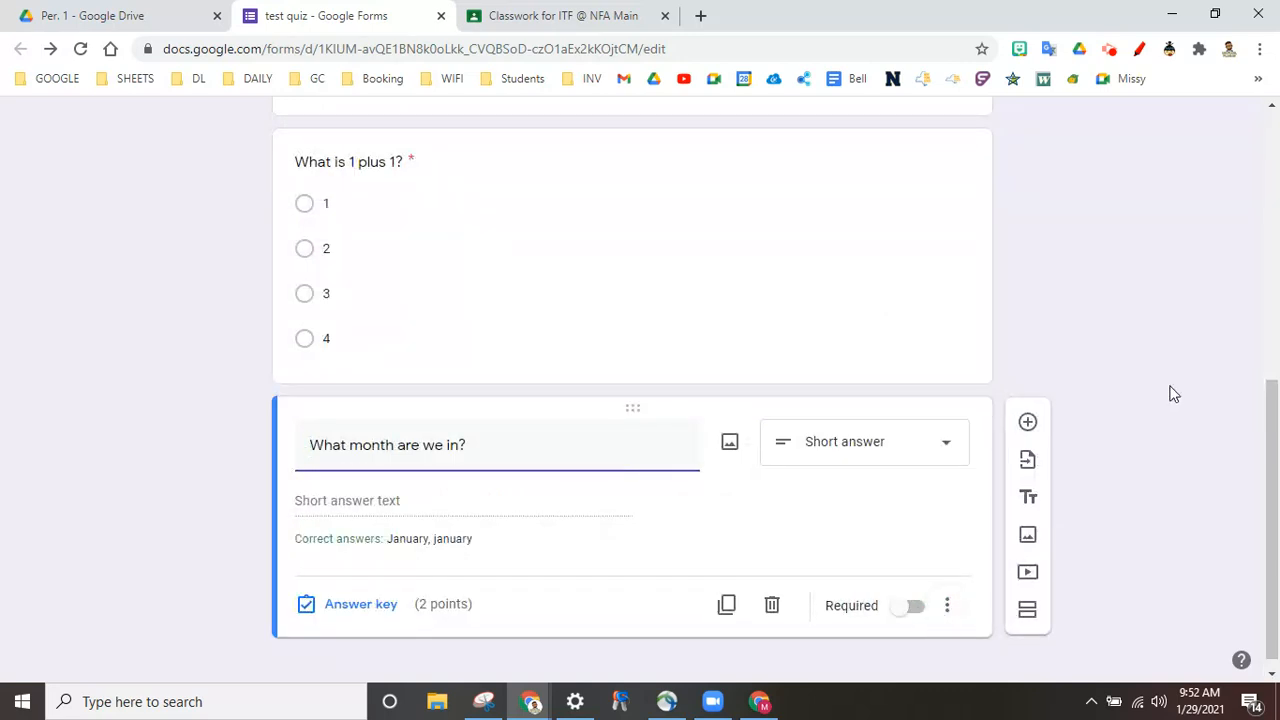
{"action": "left_click", "coordinate": [1174, 394]}
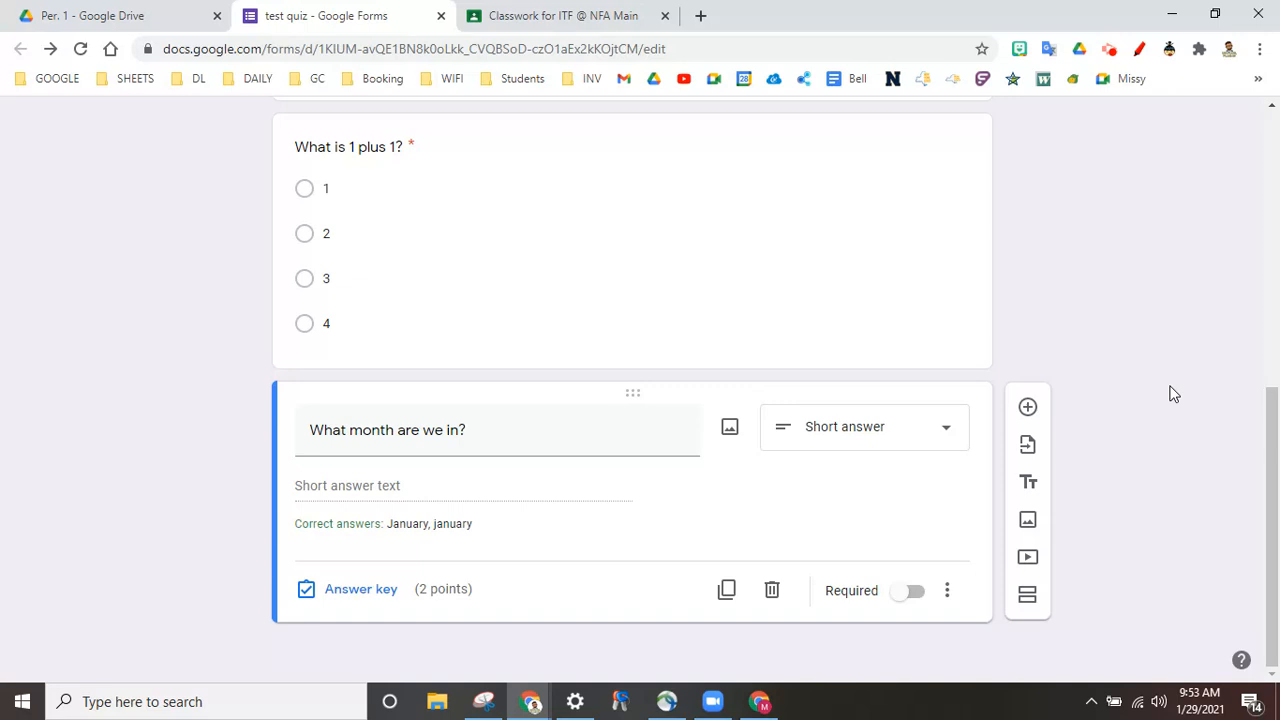
Step: Add a paragraph question titled 'Describe your day' after the month question
{"action": "left_click", "coordinate": [1030, 409]}
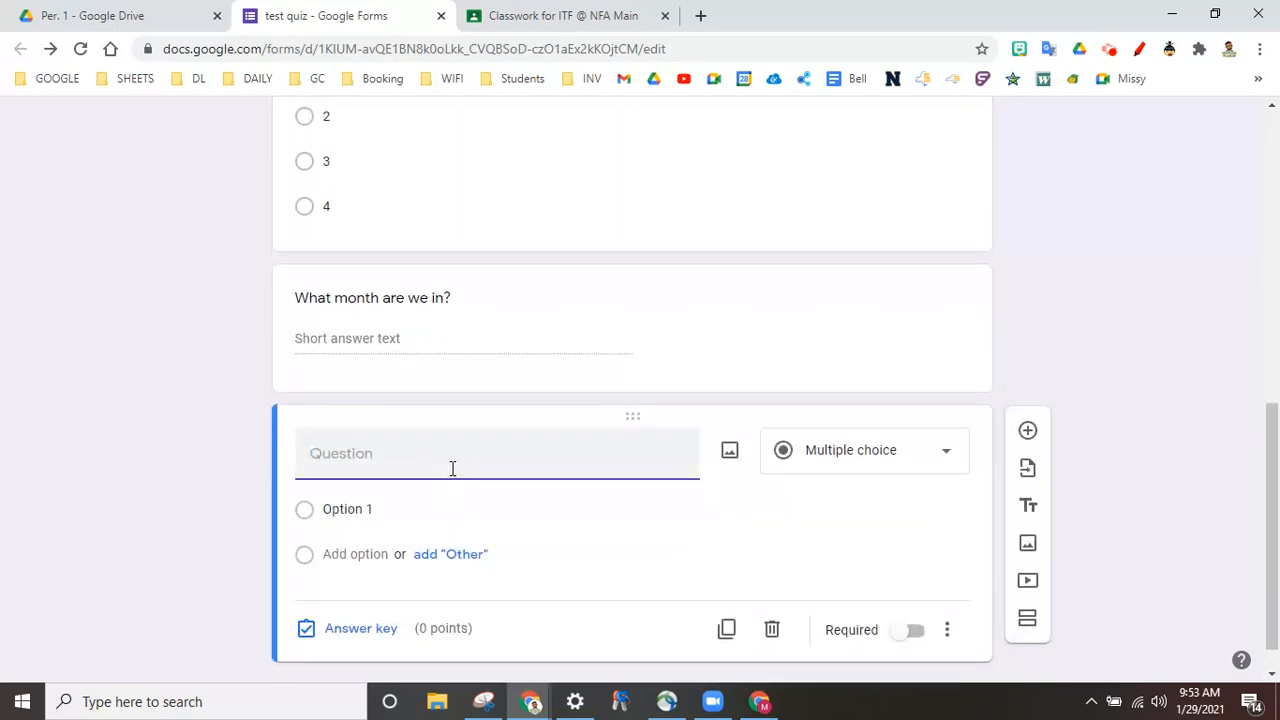
{"action": "type", "text": "Describe your day"}
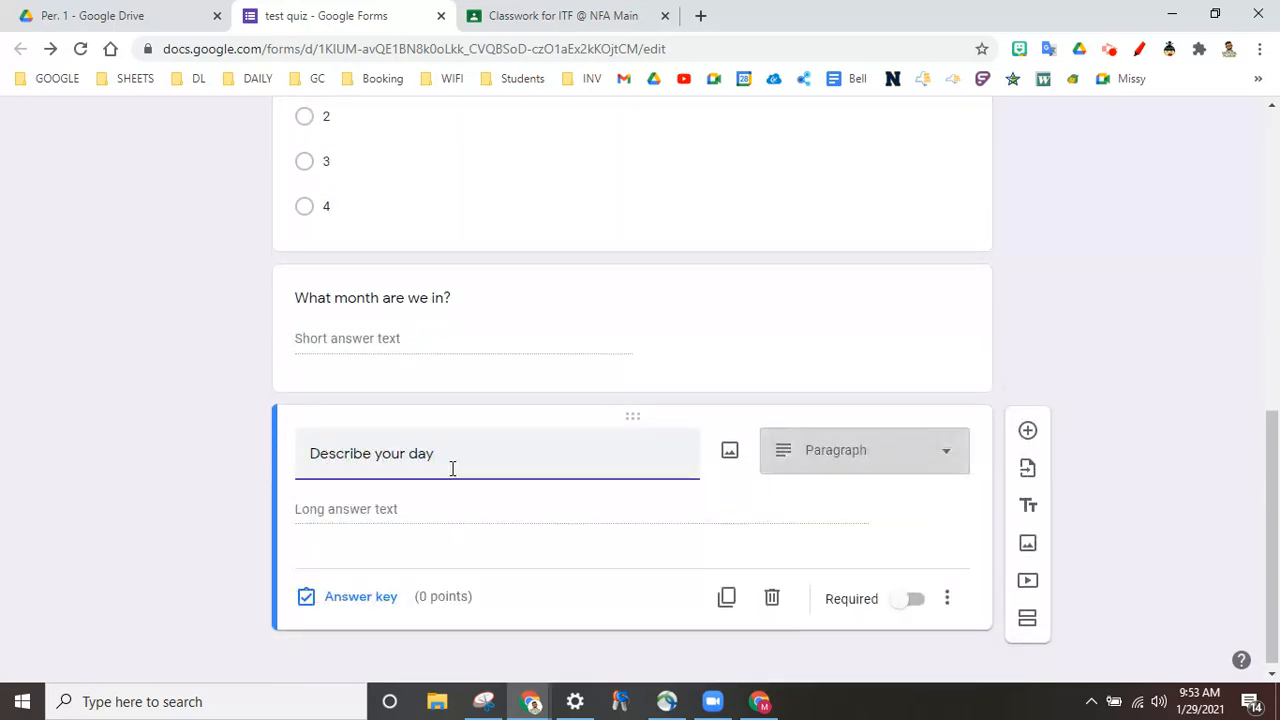
{"action": "left_click", "coordinate": [840, 460]}
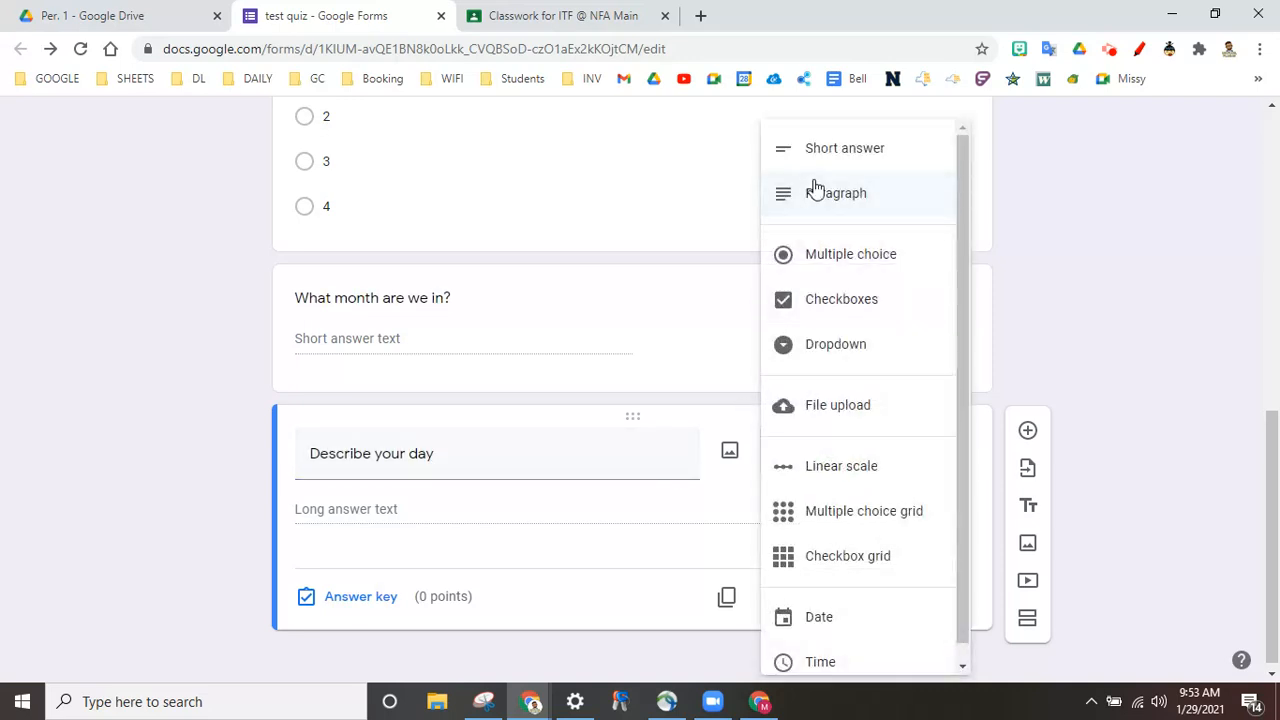
{"action": "left_click", "coordinate": [816, 195]}
Step: Give 'Describe your day' 5 points in the answer key and make it required
{"action": "left_click", "coordinate": [362, 597]}
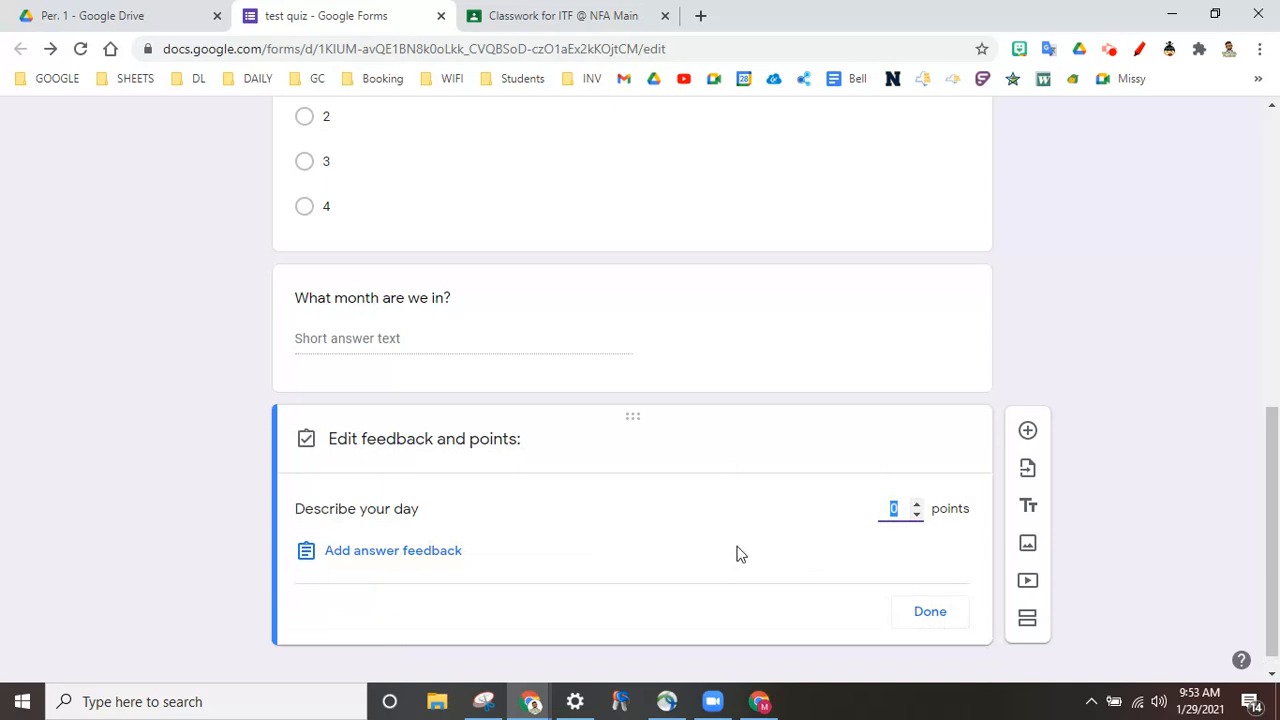
{"action": "left_click", "coordinate": [917, 505]}
{"action": "left_click", "coordinate": [917, 505]}
{"action": "left_click", "coordinate": [917, 505]}
{"action": "left_click", "coordinate": [917, 505]}
{"action": "left_click", "coordinate": [917, 505]}
{"action": "left_click", "coordinate": [926, 625]}
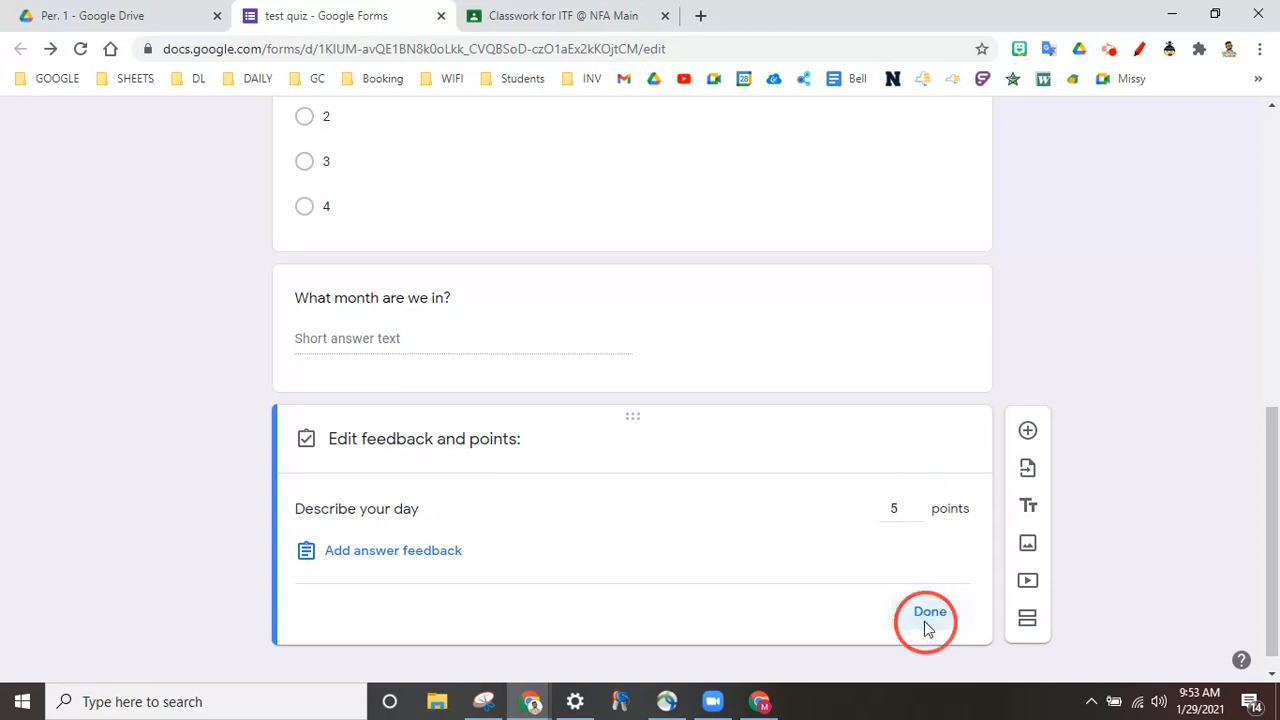
{"action": "left_click", "coordinate": [914, 601]}
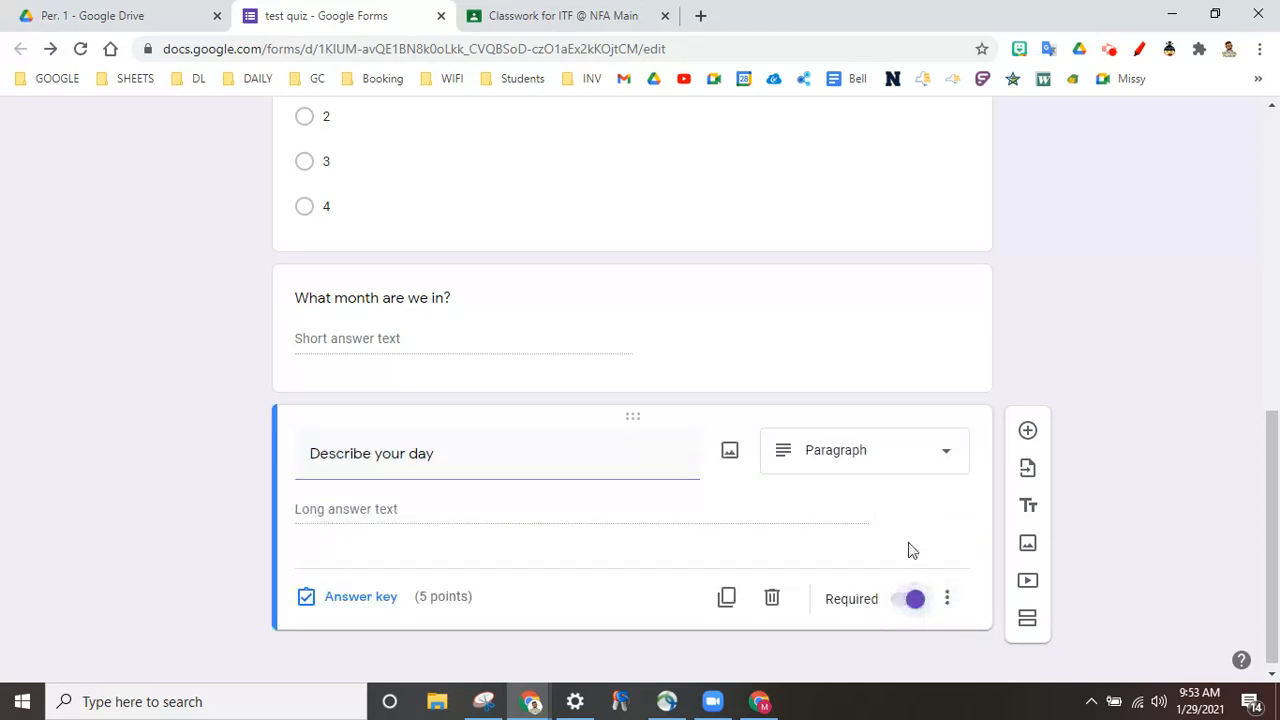
Step: Make the 'What month are we in?' question required as well
{"action": "left_click", "coordinate": [845, 201]}
{"action": "left_click", "coordinate": [780, 562]}
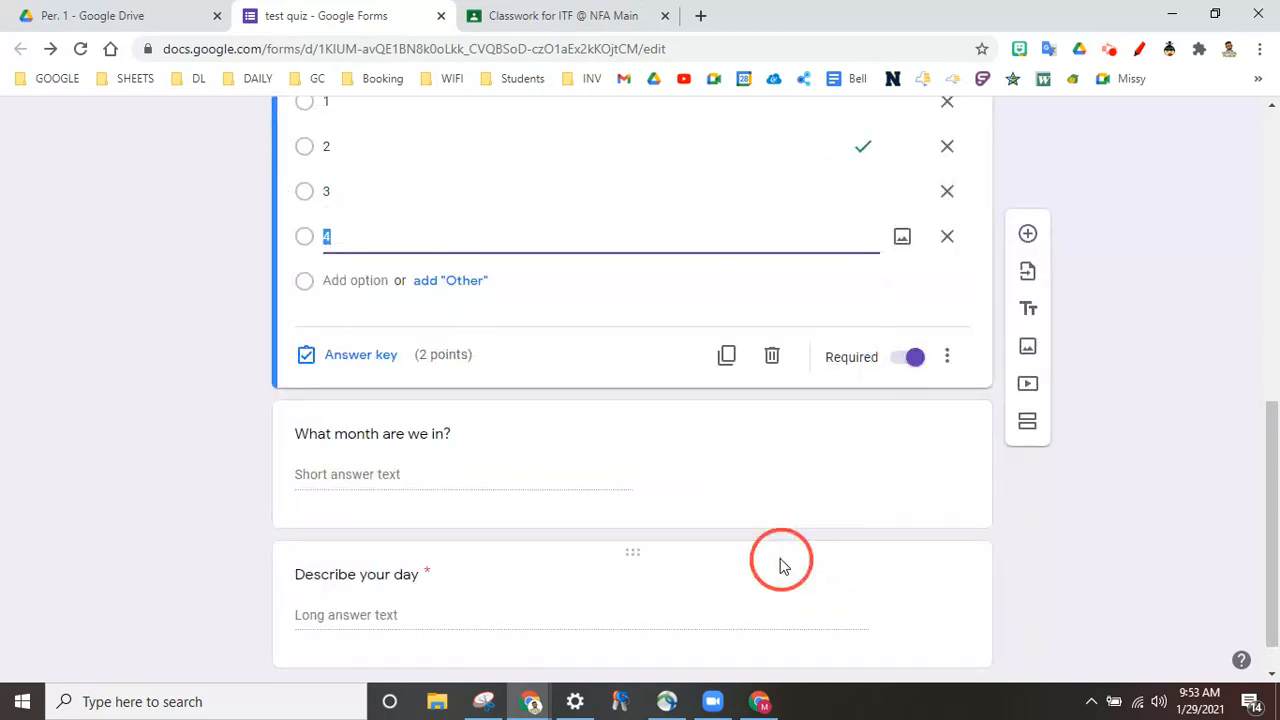
{"action": "left_click", "coordinate": [717, 320]}
{"action": "left_click", "coordinate": [914, 476]}
{"action": "left_click", "coordinate": [703, 576]}
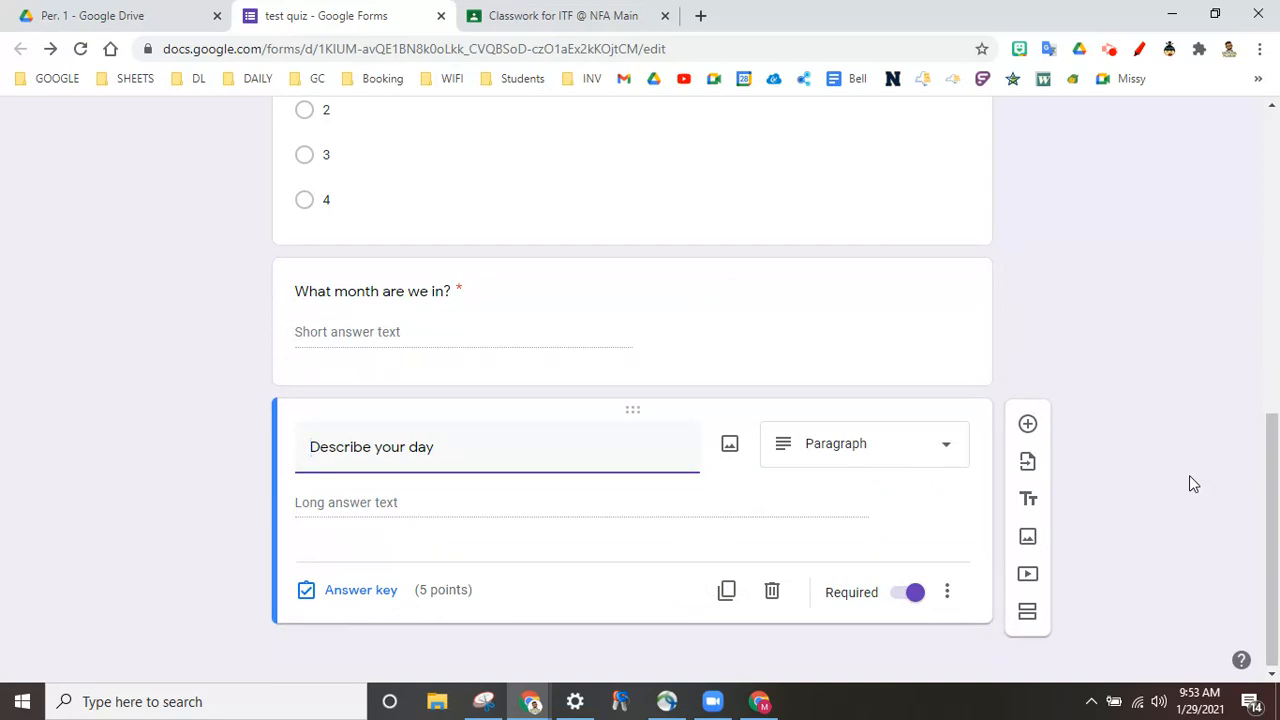
{"action": "scroll", "coordinate": [1190, 477], "scroll_direction": "up", "scroll_amount": 8}
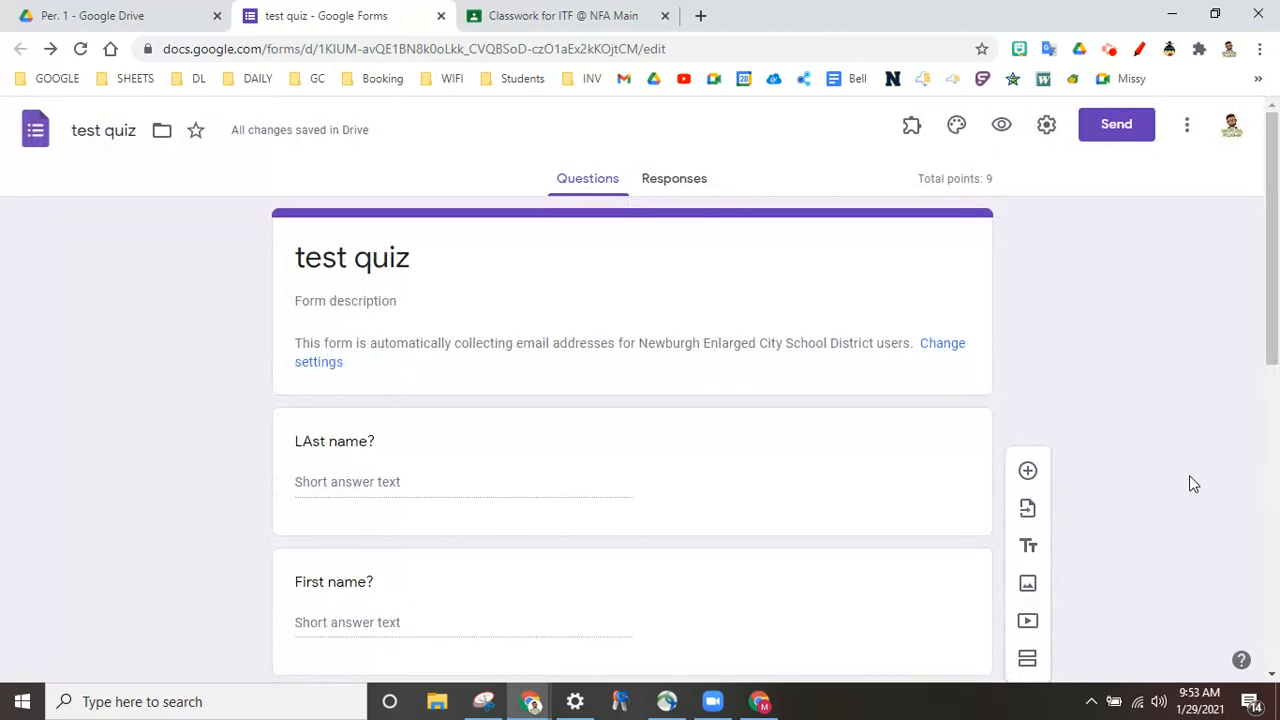
Step: Close the test quiz form tab and return to the Per. 1 folder in Drive
{"action": "left_click", "coordinate": [440, 20]}
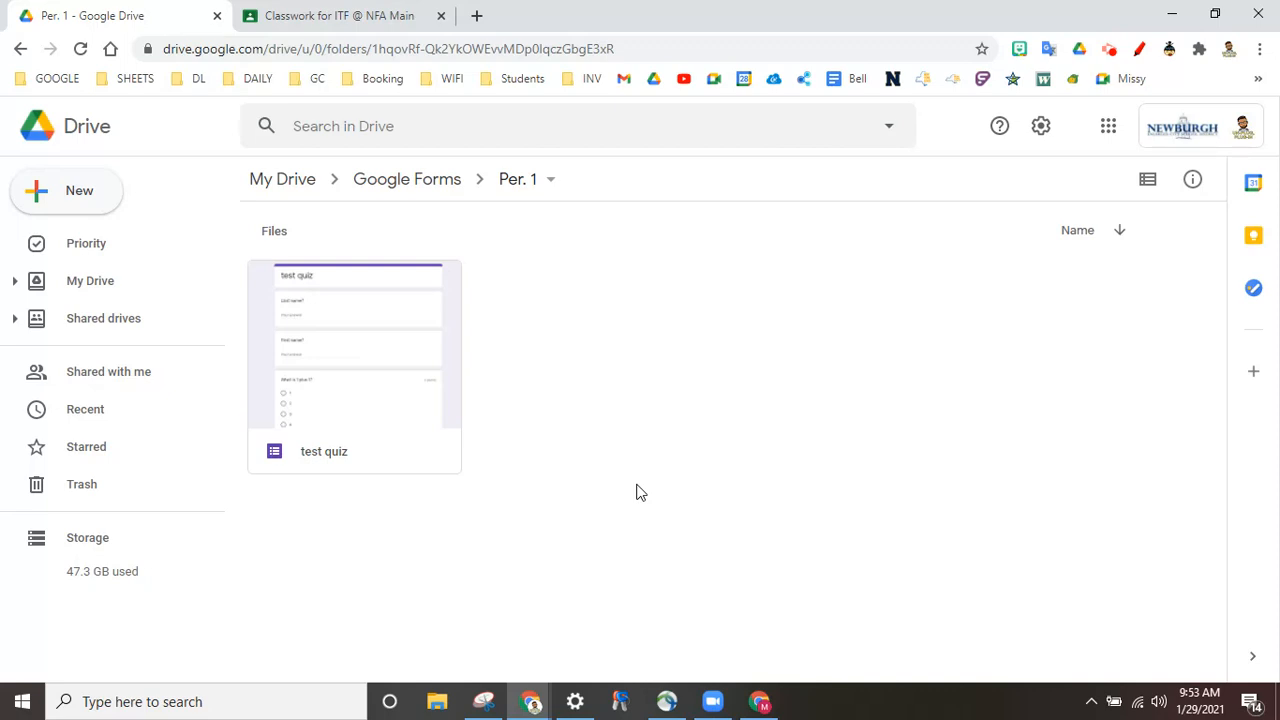
{"action": "left_click", "coordinate": [519, 188]}
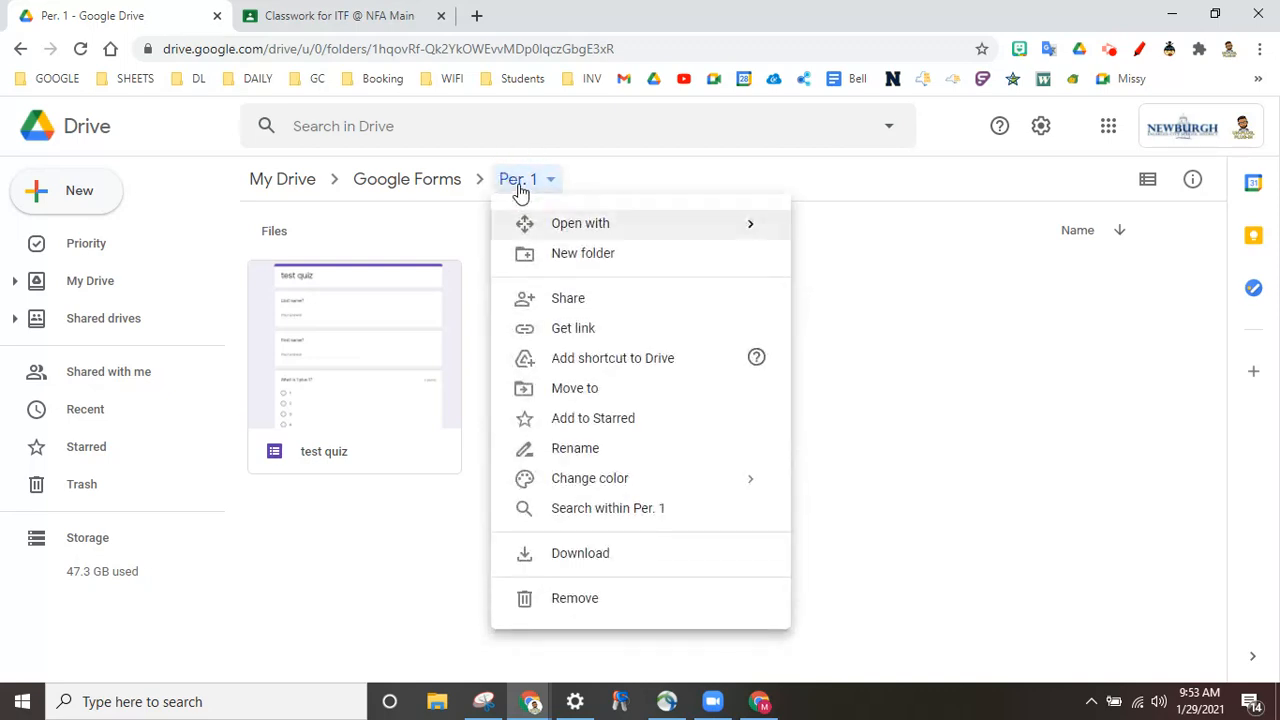
{"action": "left_click", "coordinate": [336, 567]}
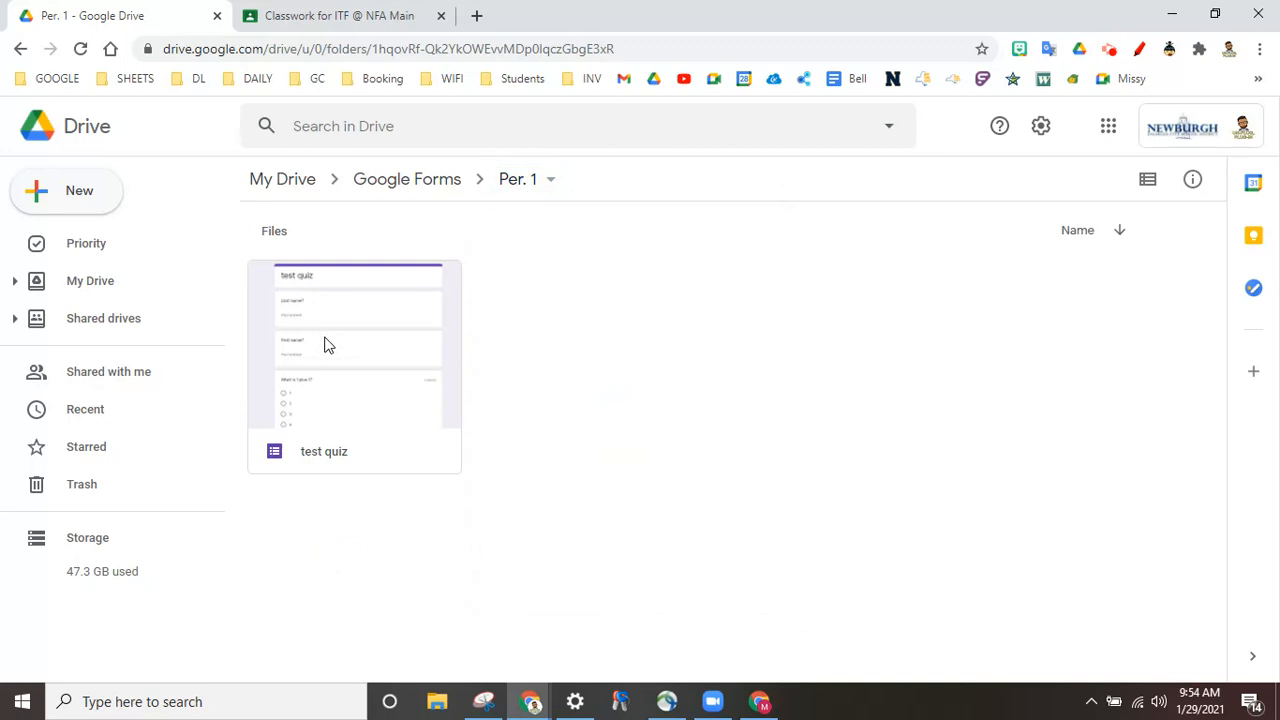
Step: Create a new Classwork assignment titled 'test quiz' and open its attachment options
{"action": "left_click", "coordinate": [327, 16]}
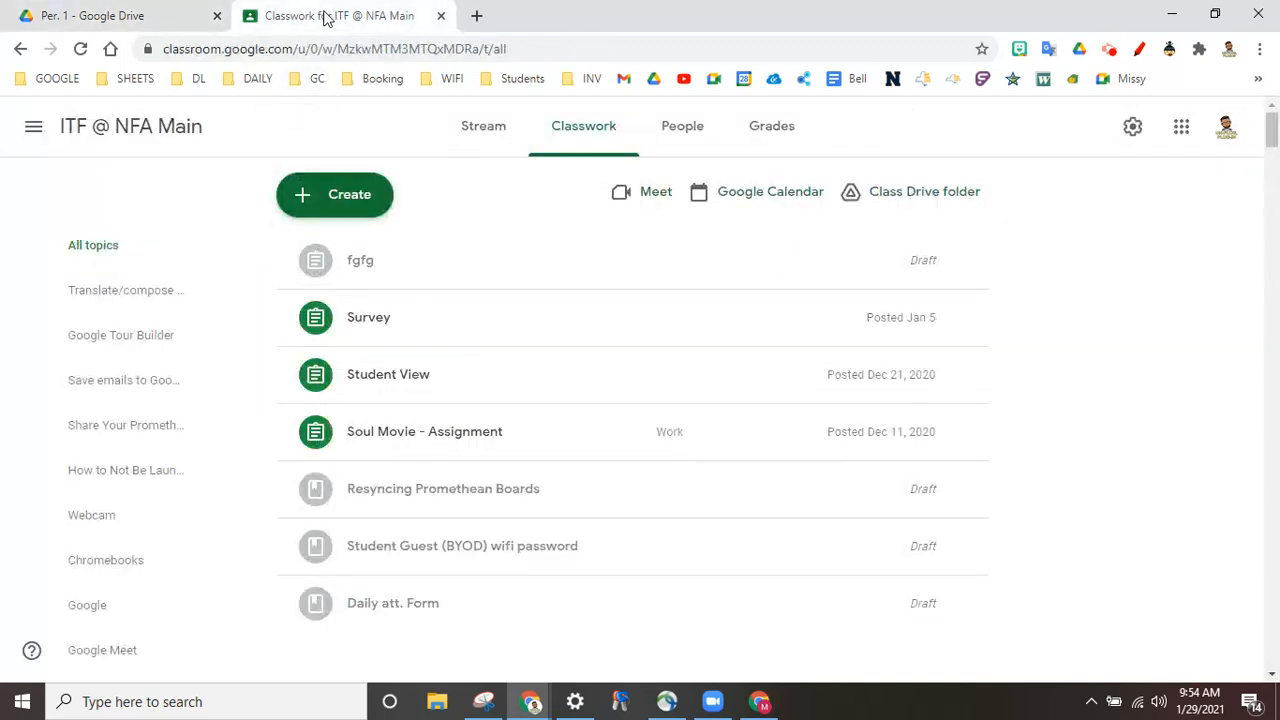
{"action": "left_click", "coordinate": [300, 208]}
{"action": "left_click", "coordinate": [333, 268]}
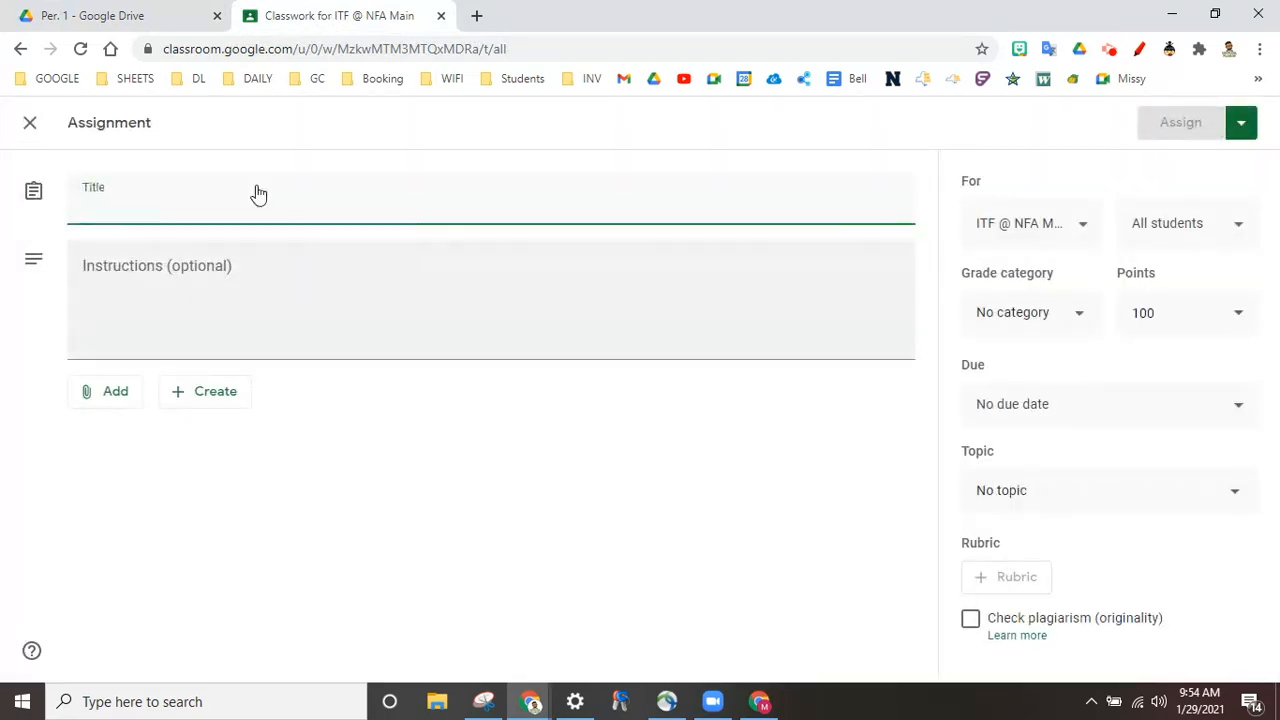
{"action": "type", "text": "test quiz"}
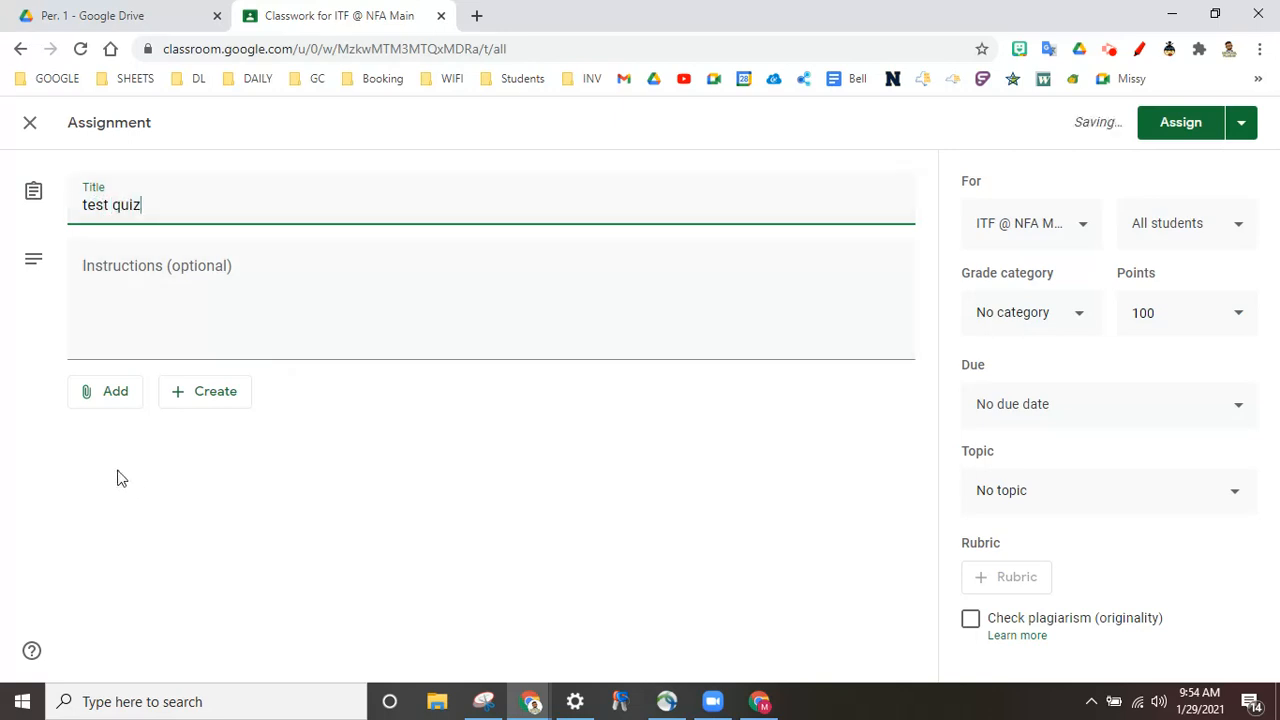
{"action": "left_click", "coordinate": [106, 404]}
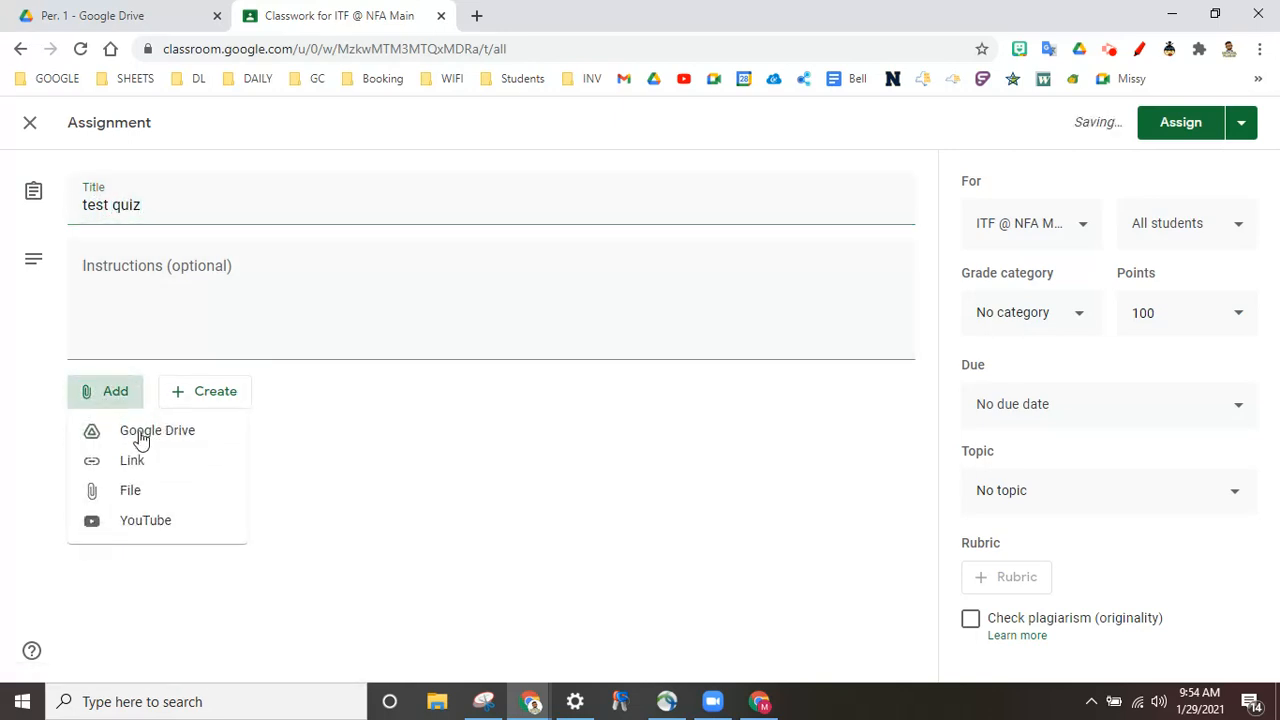
Step: Attach the test quiz form from My Drive › Google Forms › Per. 1 to the assignment
{"action": "left_click", "coordinate": [137, 433]}
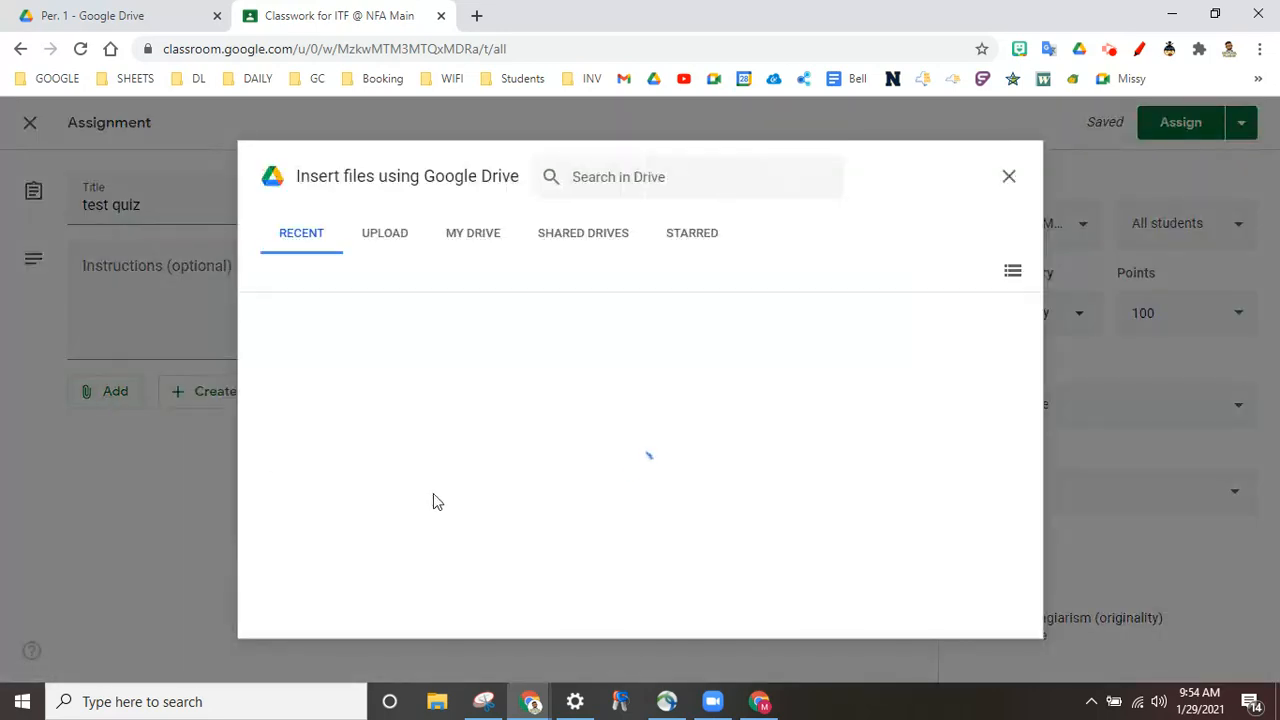
{"action": "left_click", "coordinate": [472, 234]}
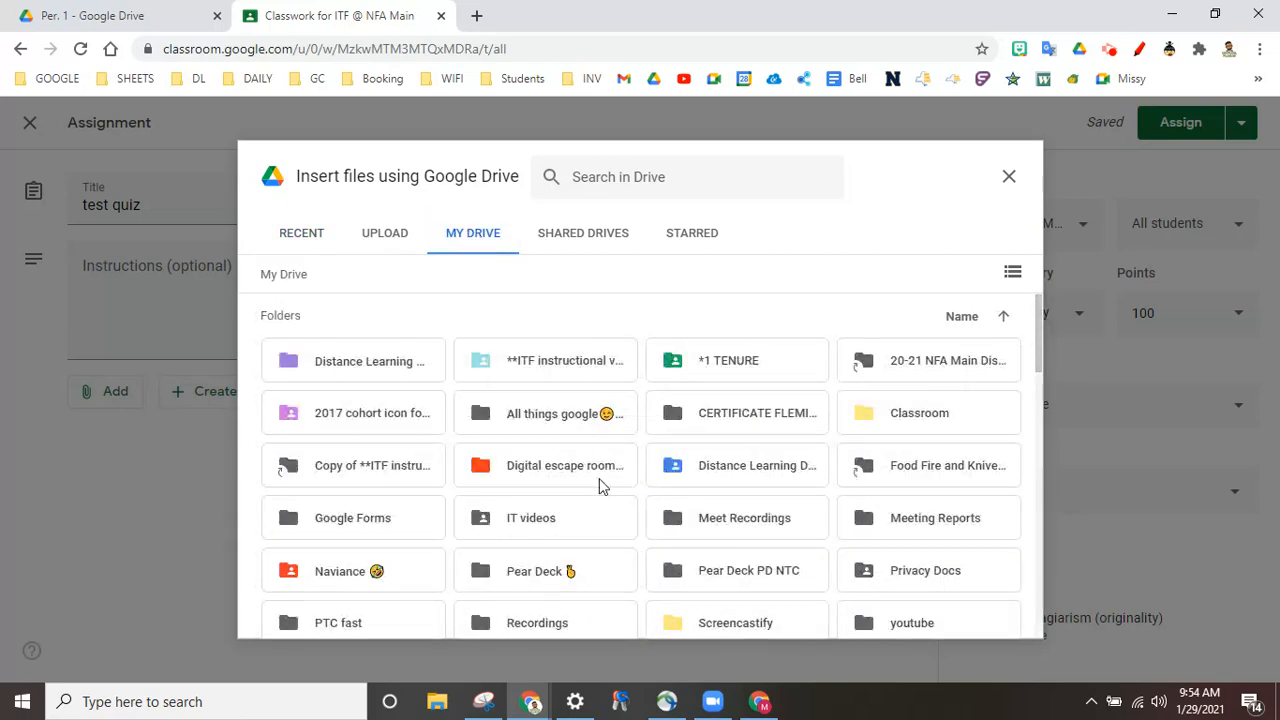
{"action": "scroll", "coordinate": [599, 485], "scroll_direction": "down", "scroll_amount": 2}
{"action": "scroll", "coordinate": [599, 485], "scroll_direction": "up", "scroll_amount": 2}
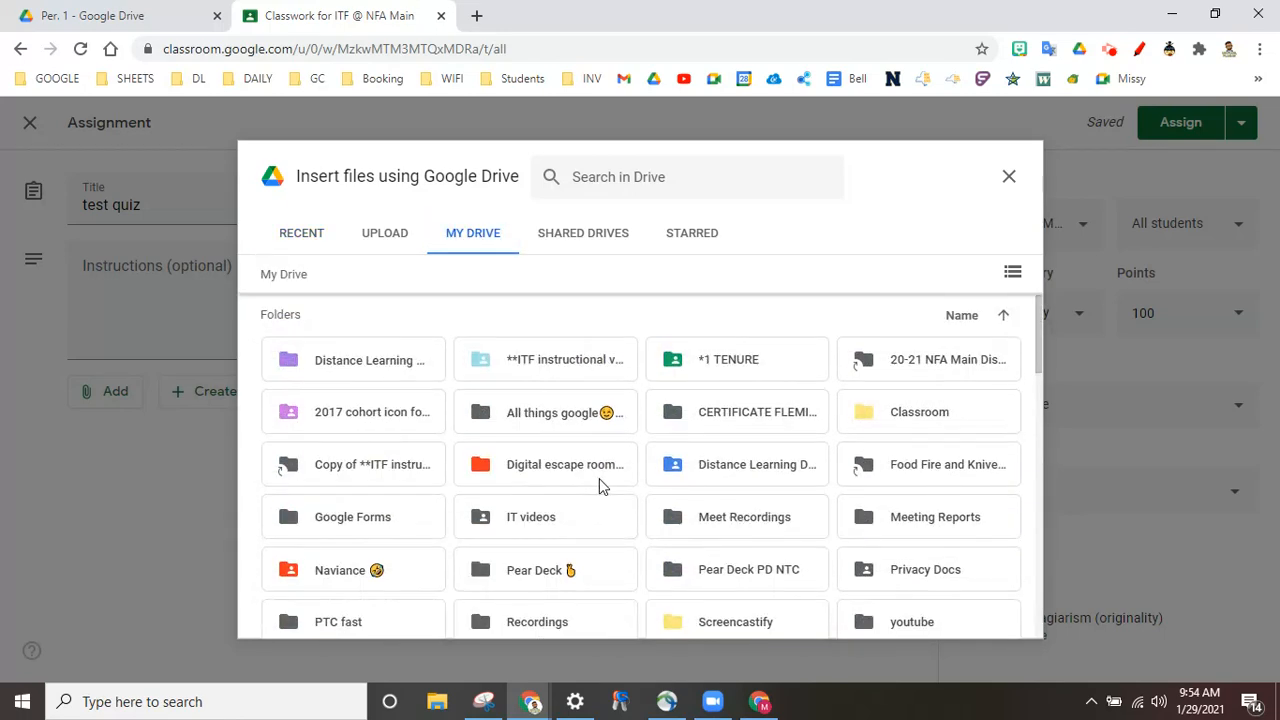
{"action": "double_click", "coordinate": [390, 518]}
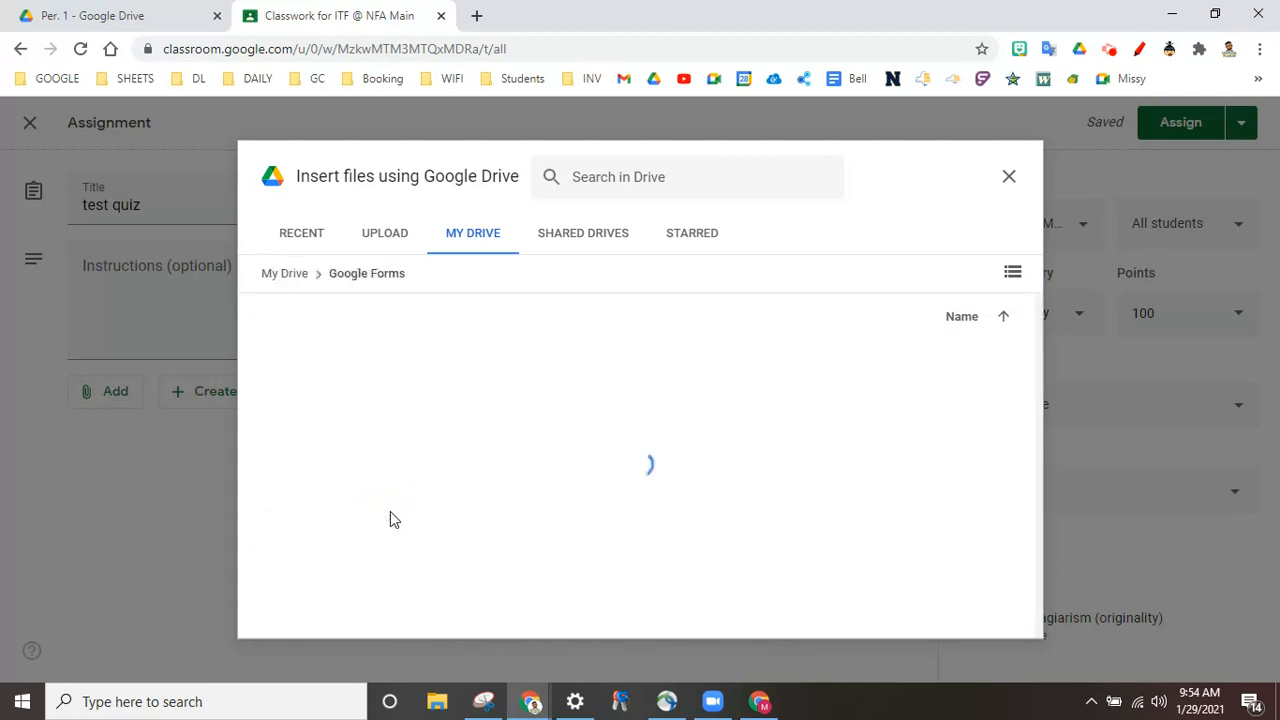
{"action": "double_click", "coordinate": [344, 366]}
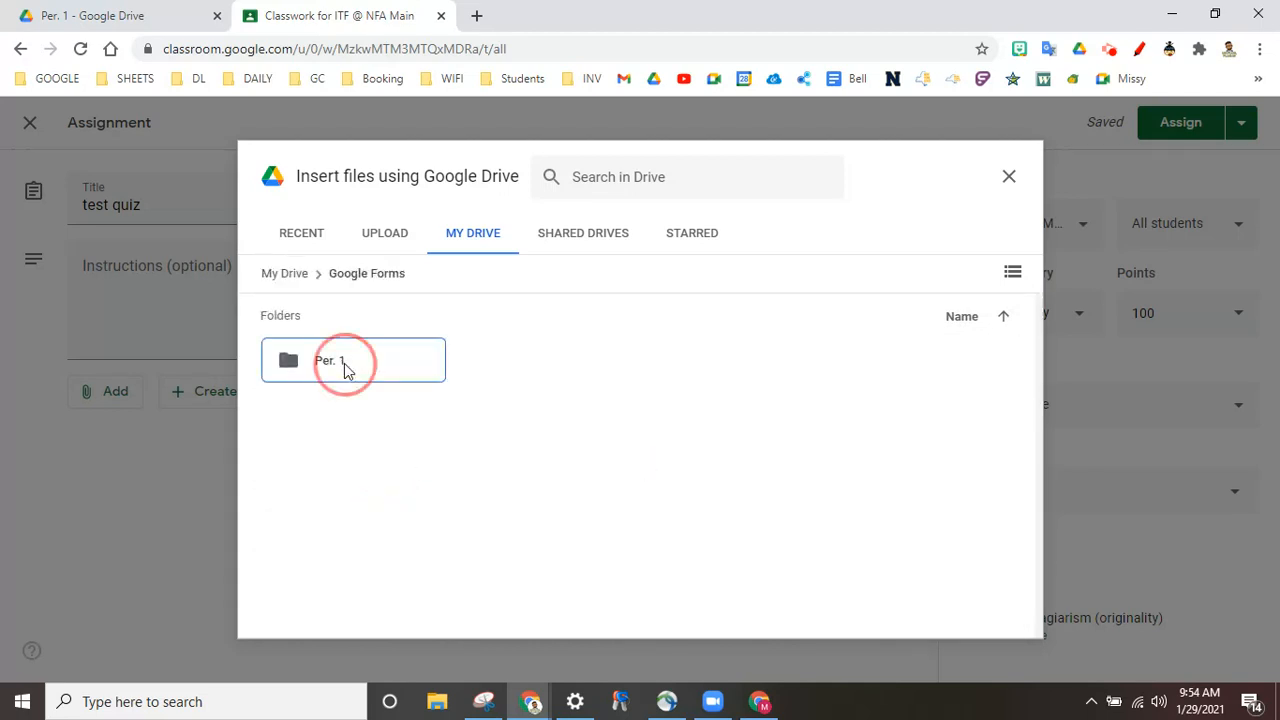
{"action": "double_click", "coordinate": [344, 370]}
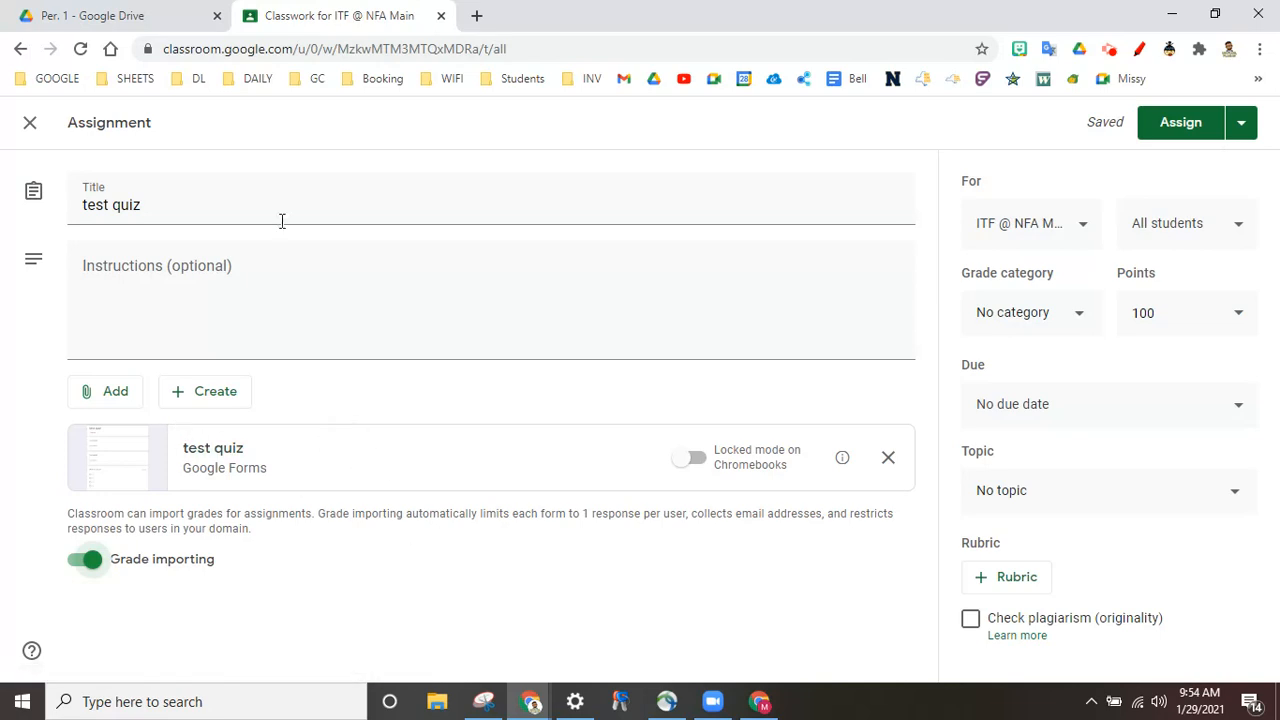
{"action": "left_click", "coordinate": [1085, 228]}
{"action": "left_click", "coordinate": [626, 667]}
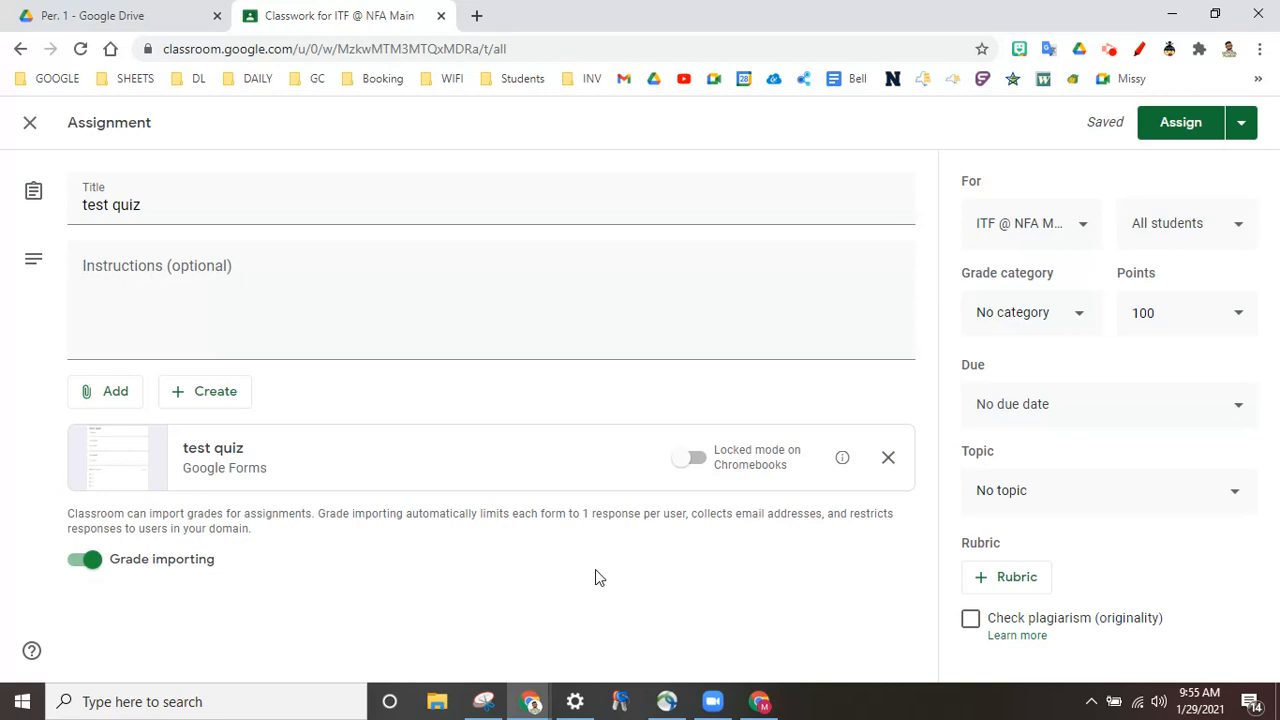
{"action": "left_click", "coordinate": [123, 10]}
{"action": "left_click", "coordinate": [376, 14]}
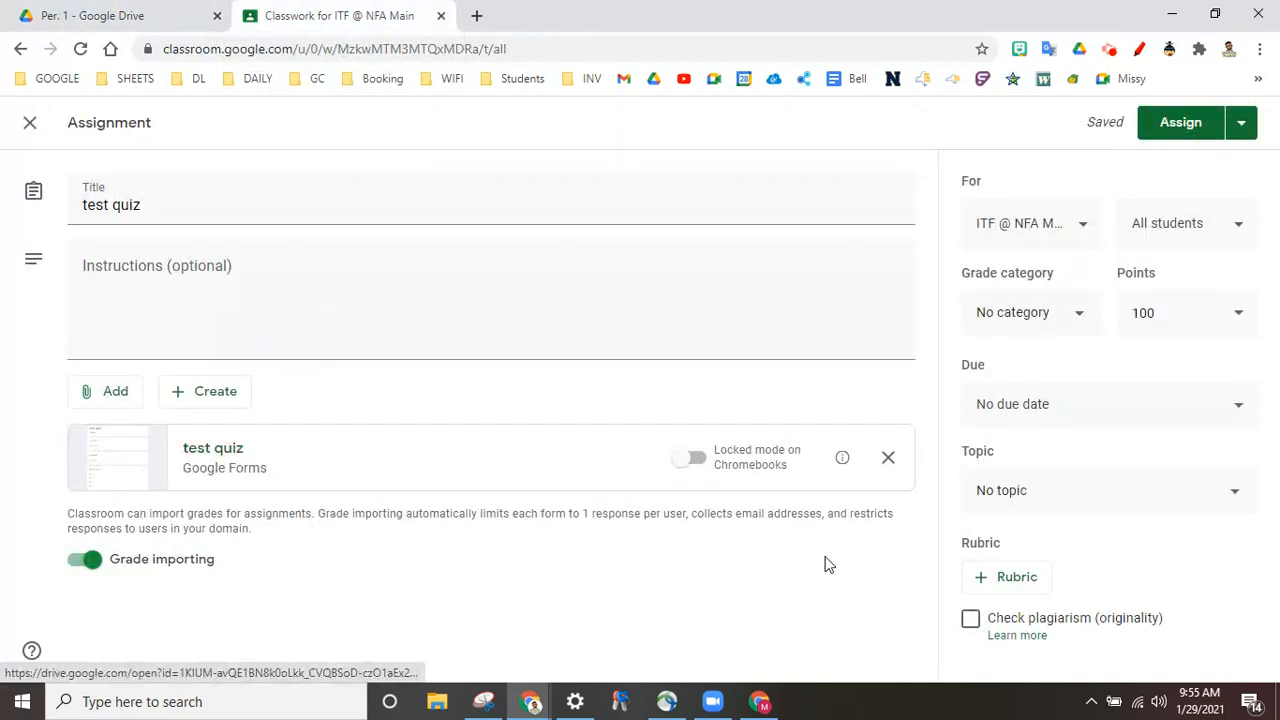
{"action": "left_click", "coordinate": [1068, 221]}
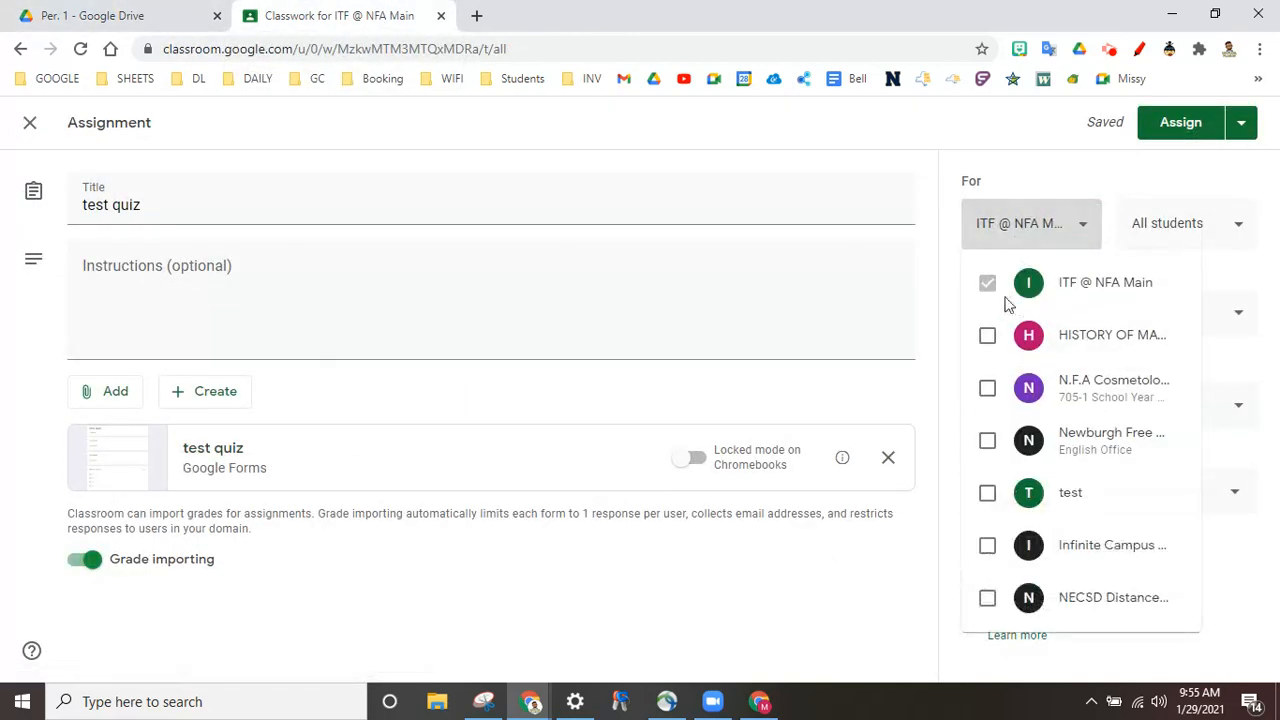
{"action": "left_click", "coordinate": [1087, 222]}
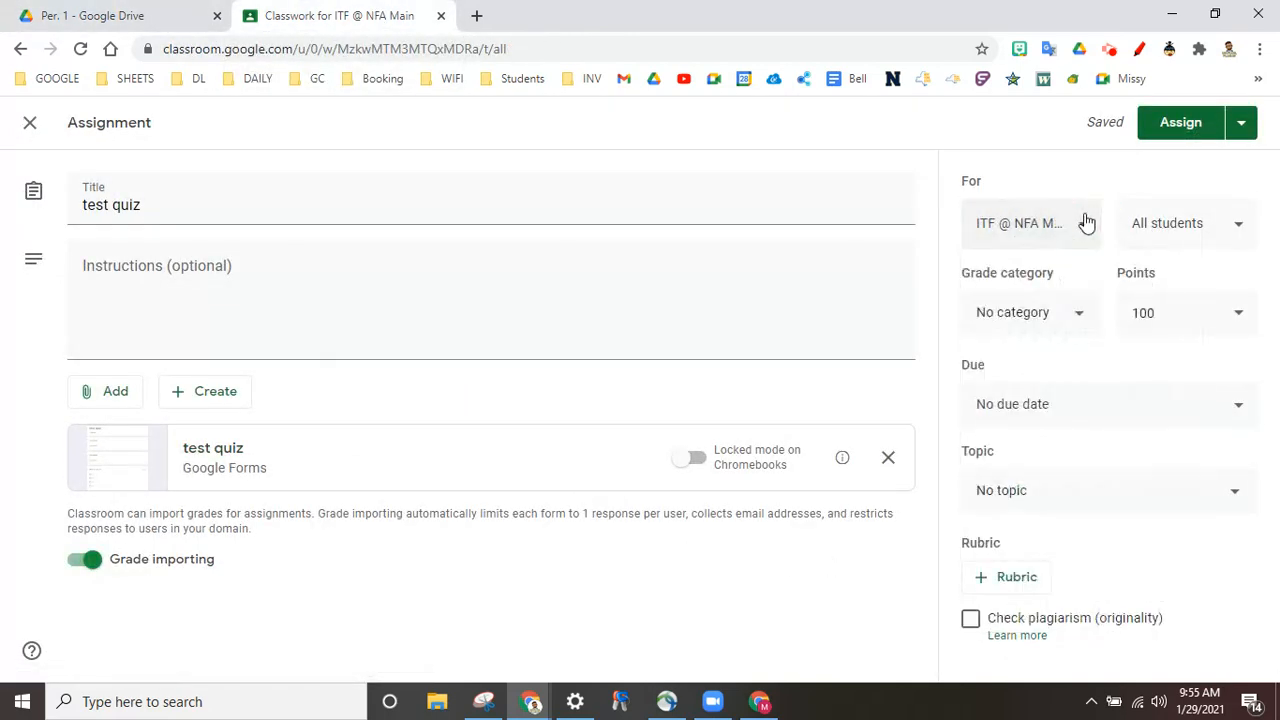
{"action": "left_click", "coordinate": [1001, 497]}
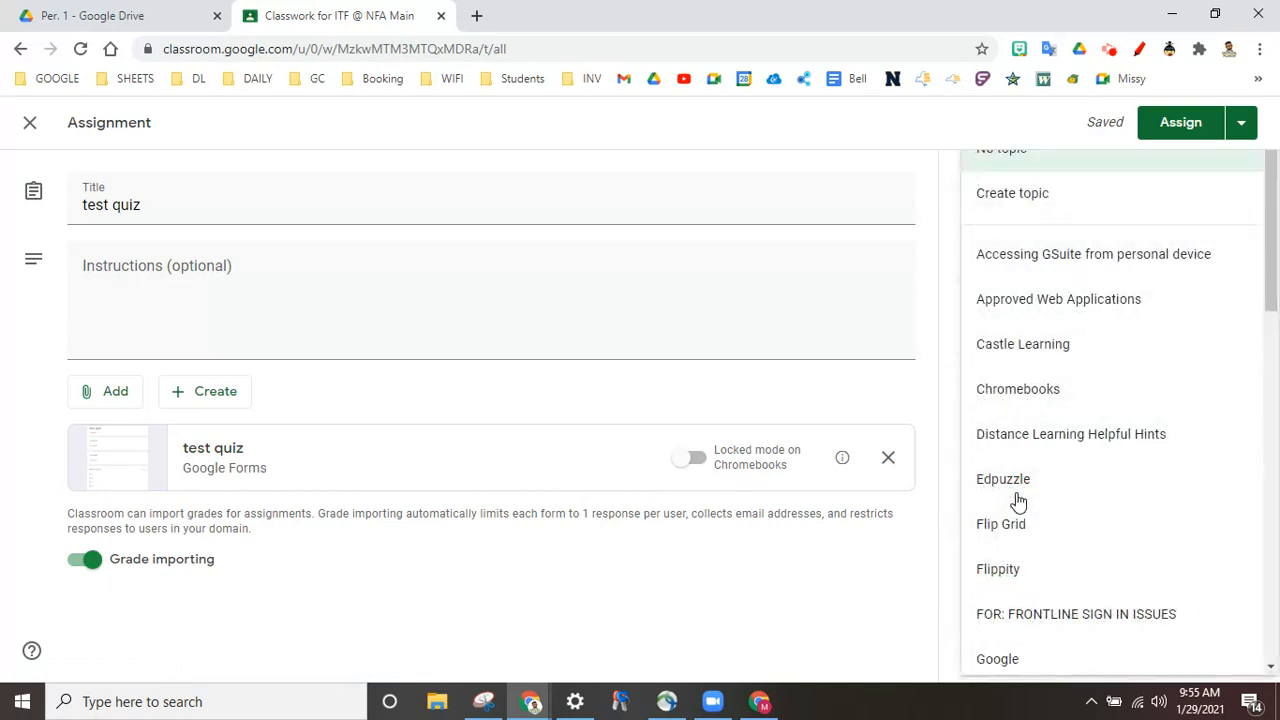
{"action": "left_click", "coordinate": [811, 619]}
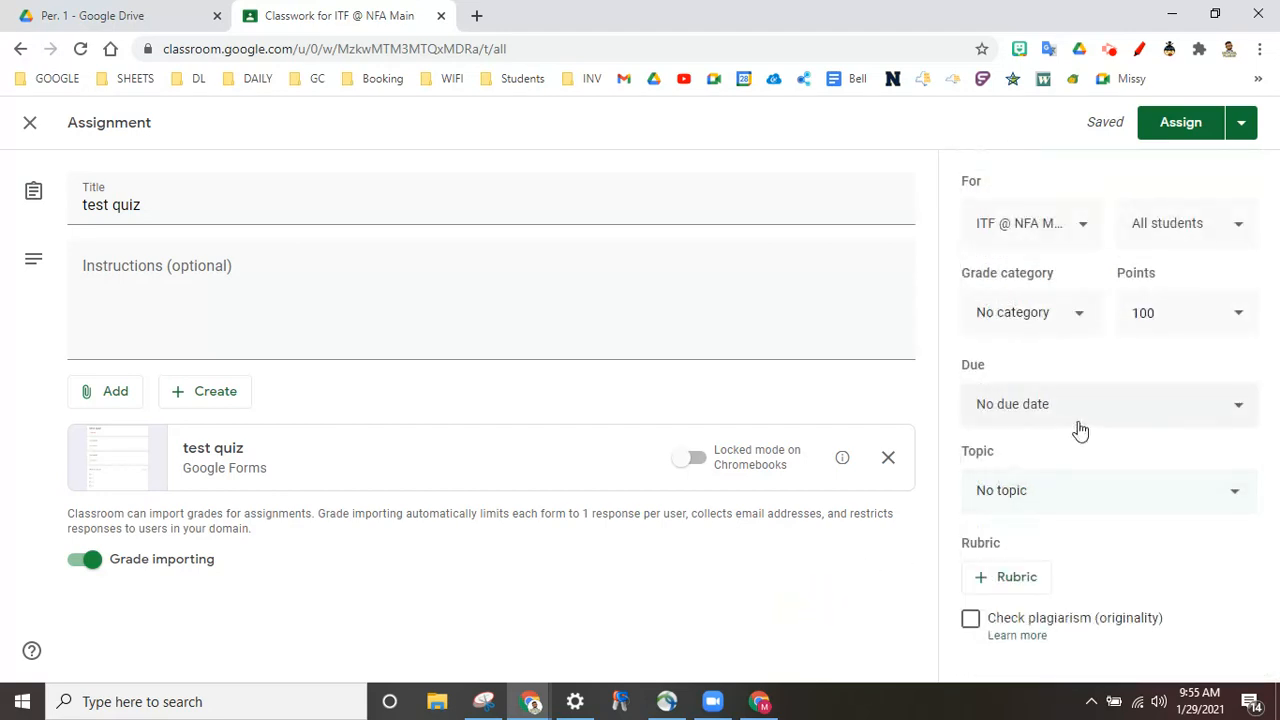
{"action": "left_click", "coordinate": [1077, 420]}
{"action": "left_click", "coordinate": [827, 645]}
Step: Assign test quiz without a grade category, then go back to the Per. 1 Drive tab
{"action": "left_click", "coordinate": [1162, 133]}
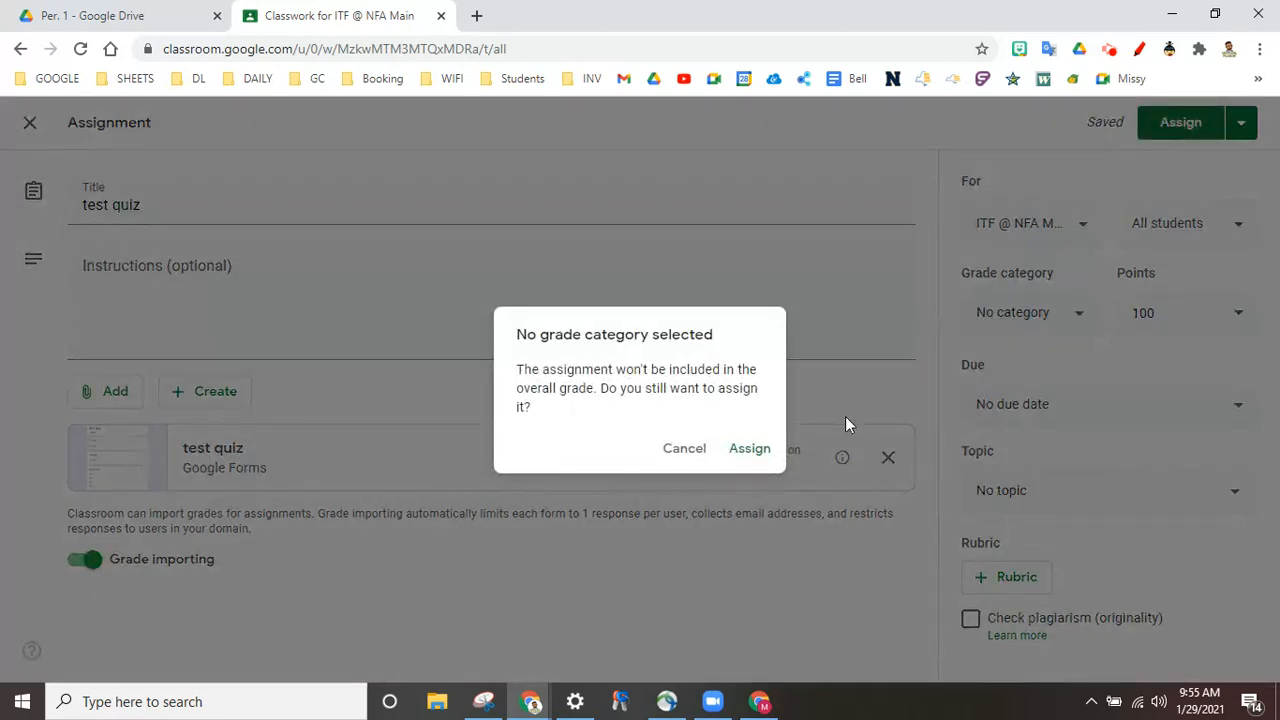
{"action": "left_click", "coordinate": [750, 450]}
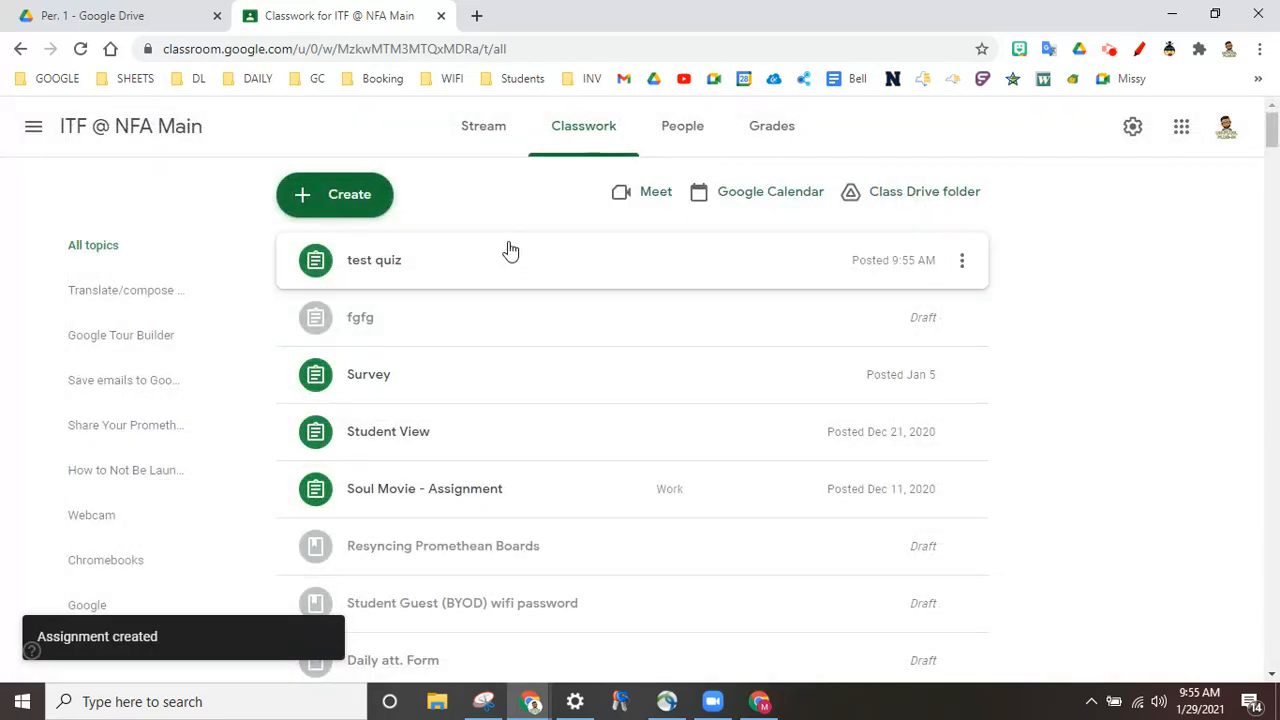
{"action": "left_click", "coordinate": [110, 19]}
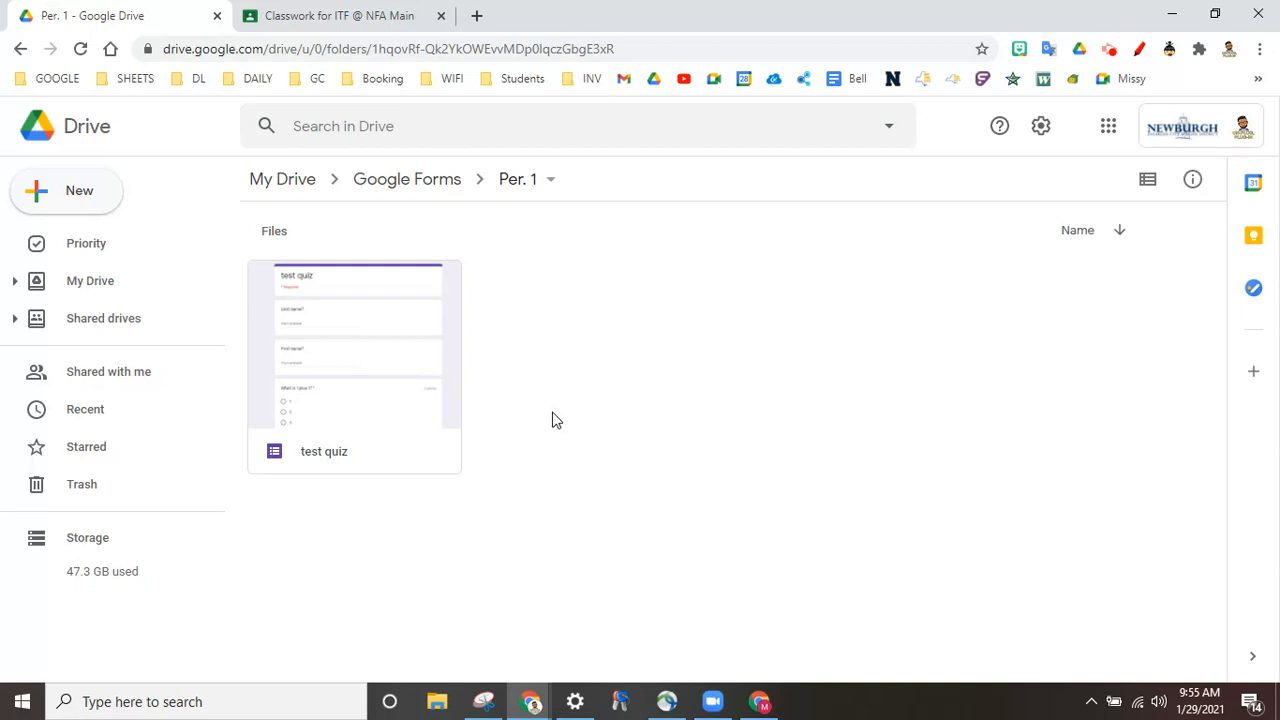
Step: Create a 'PEr. 2' folder inside Google Forms, then reopen the Per. 1 folder
{"action": "left_click", "coordinate": [386, 178]}
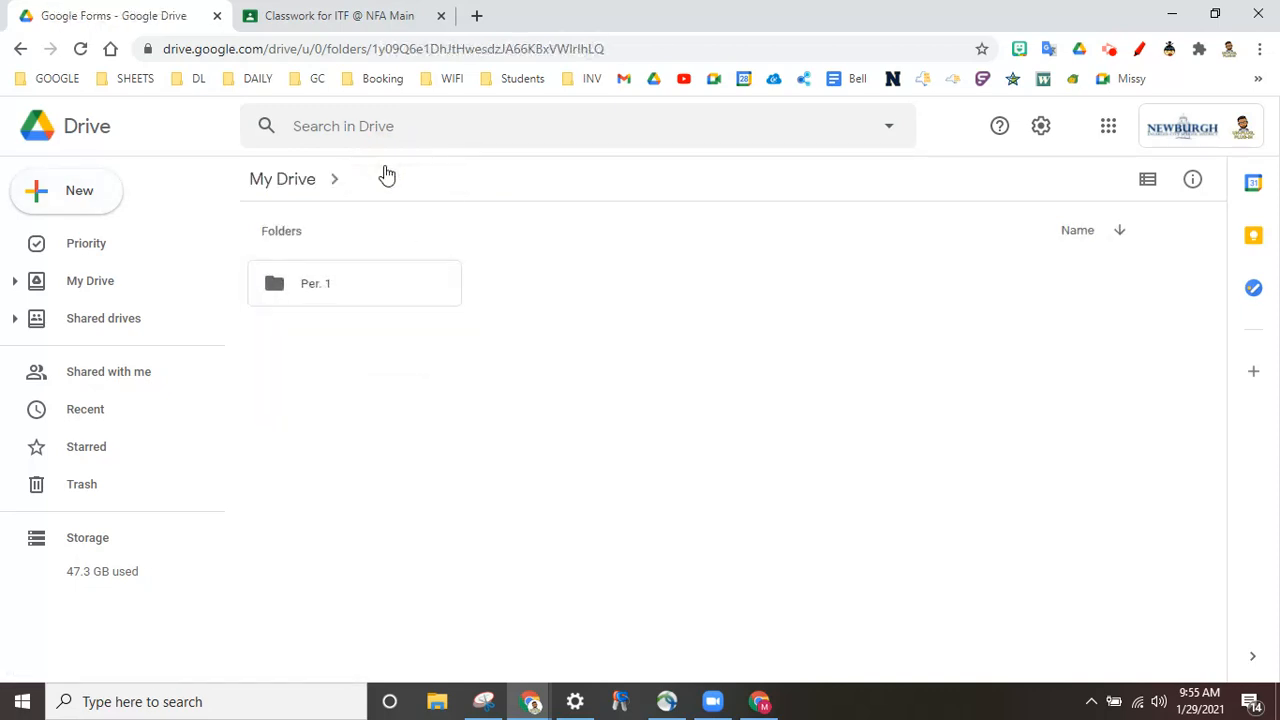
{"action": "right_click", "coordinate": [529, 286]}
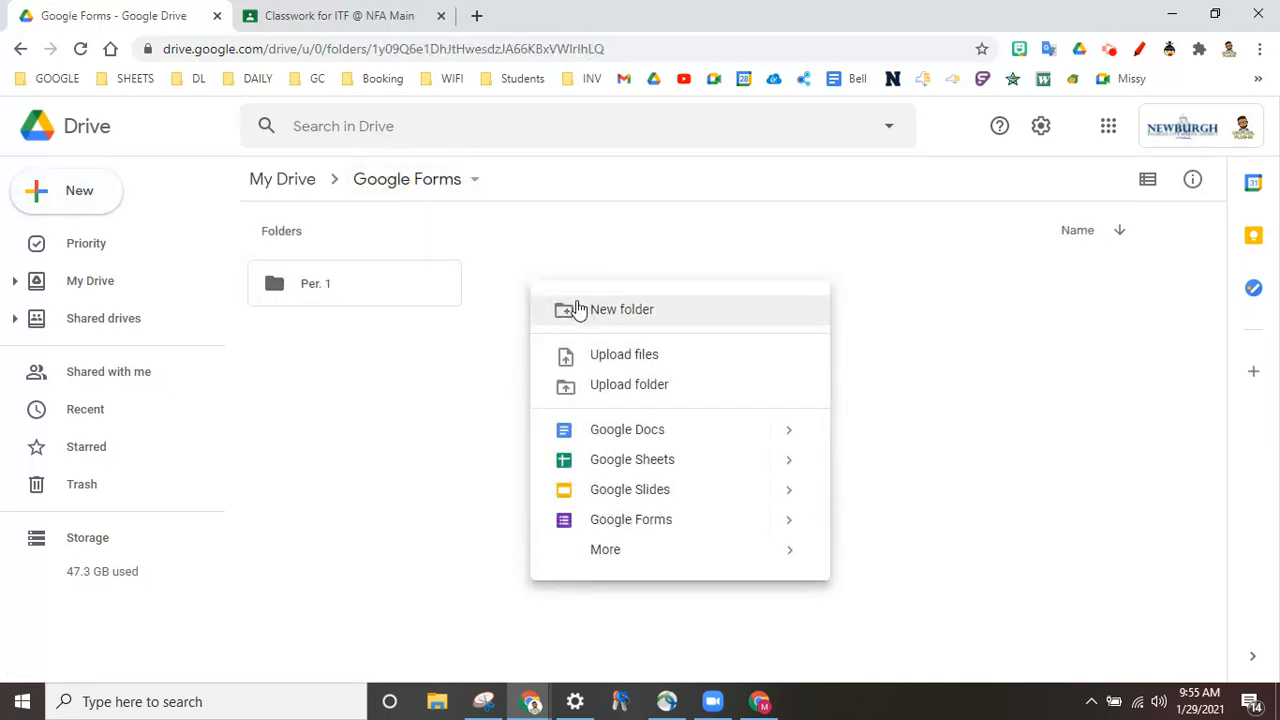
{"action": "left_click", "coordinate": [577, 311]}
{"action": "type", "text": "PEr. 2"}
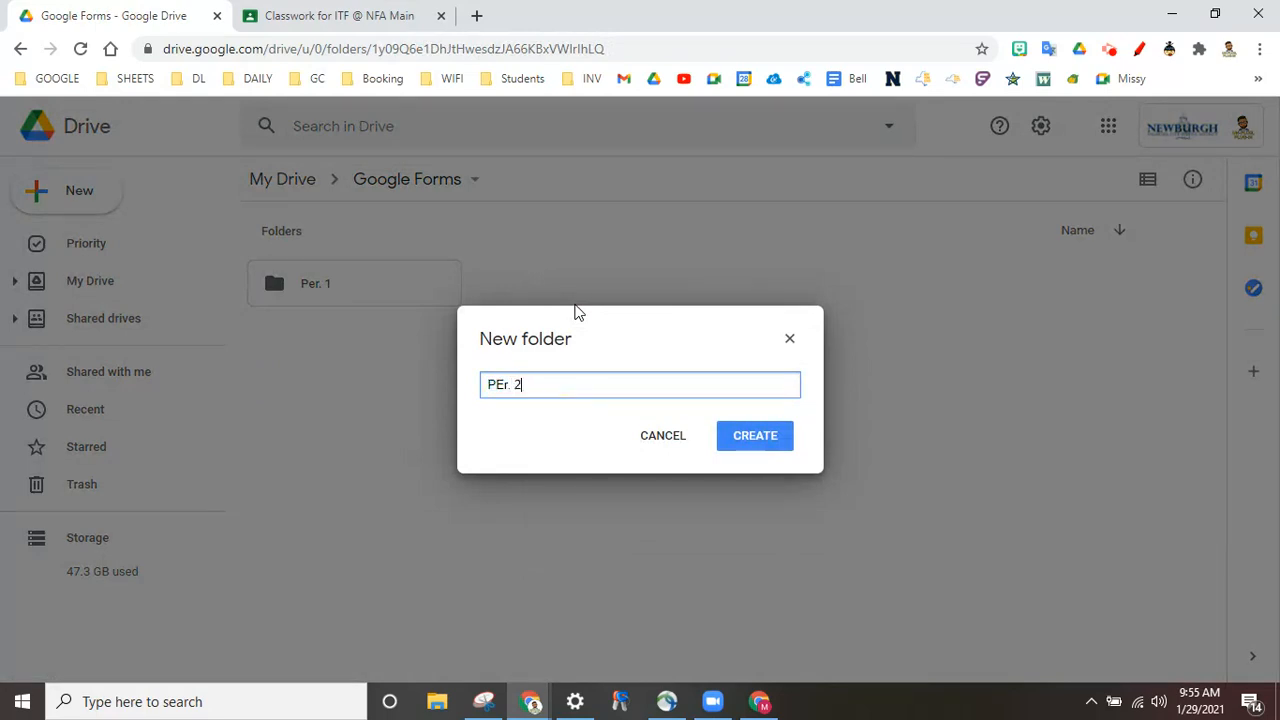
{"action": "left_click", "coordinate": [724, 446]}
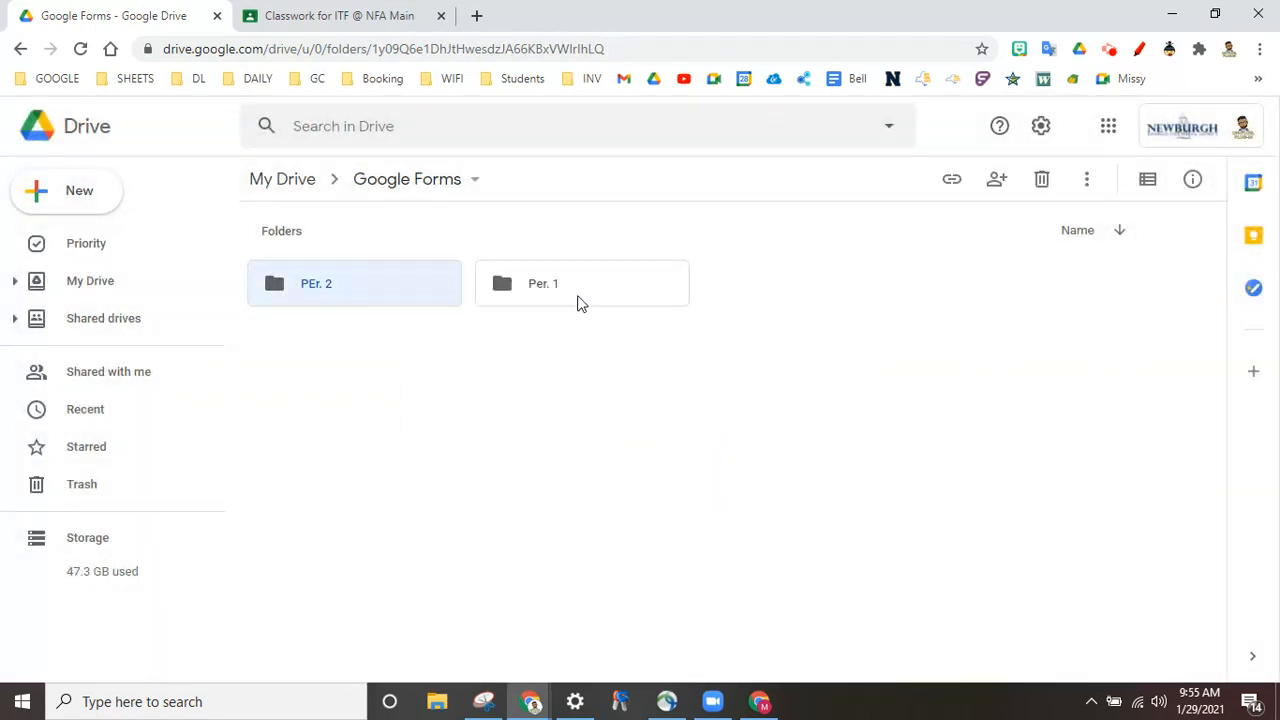
{"action": "double_click", "coordinate": [578, 296]}
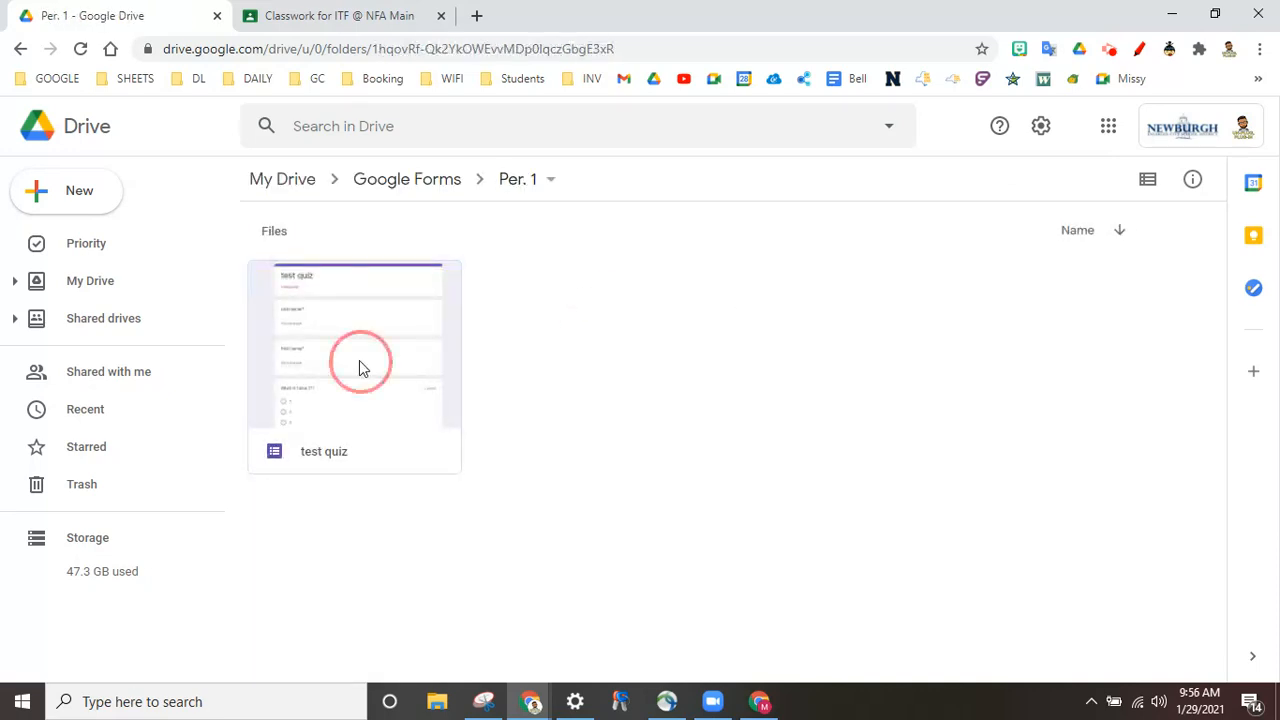
Step: Make a copy of test quiz and rename the original to 'per. 1 test quiz'
{"action": "right_click", "coordinate": [361, 368]}
{"action": "left_click", "coordinate": [475, 576]}
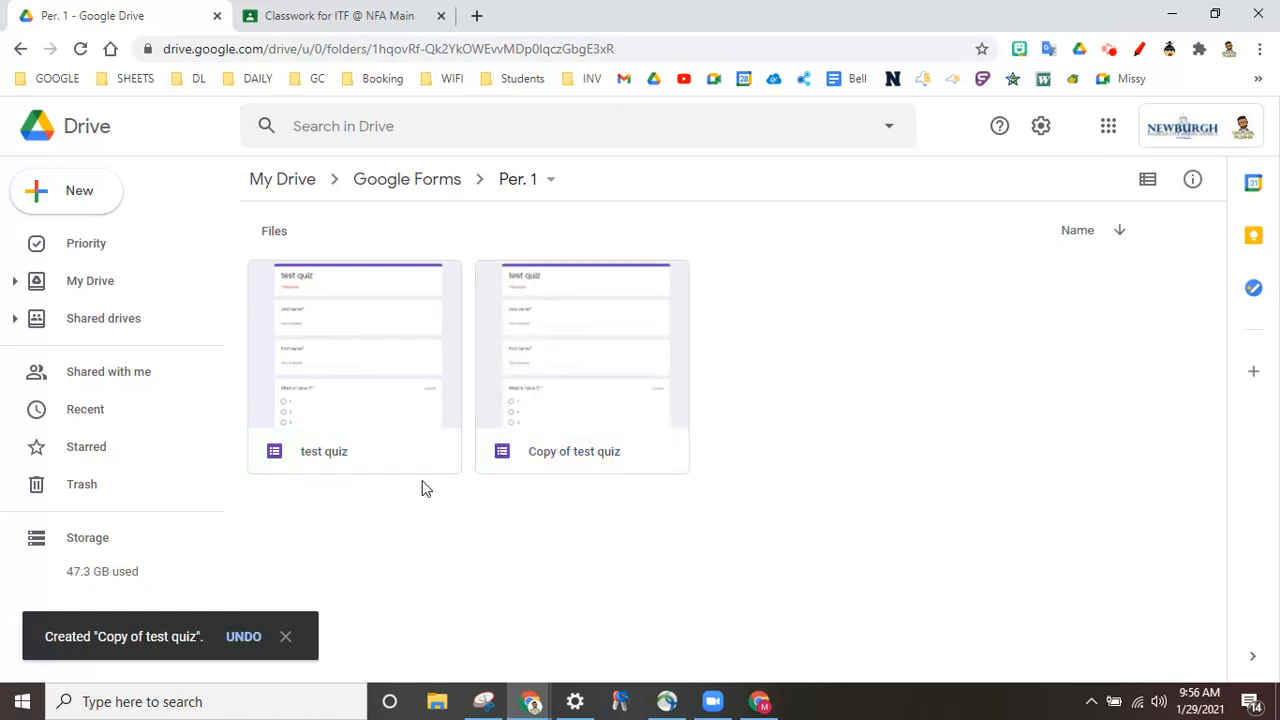
{"action": "right_click", "coordinate": [331, 441]}
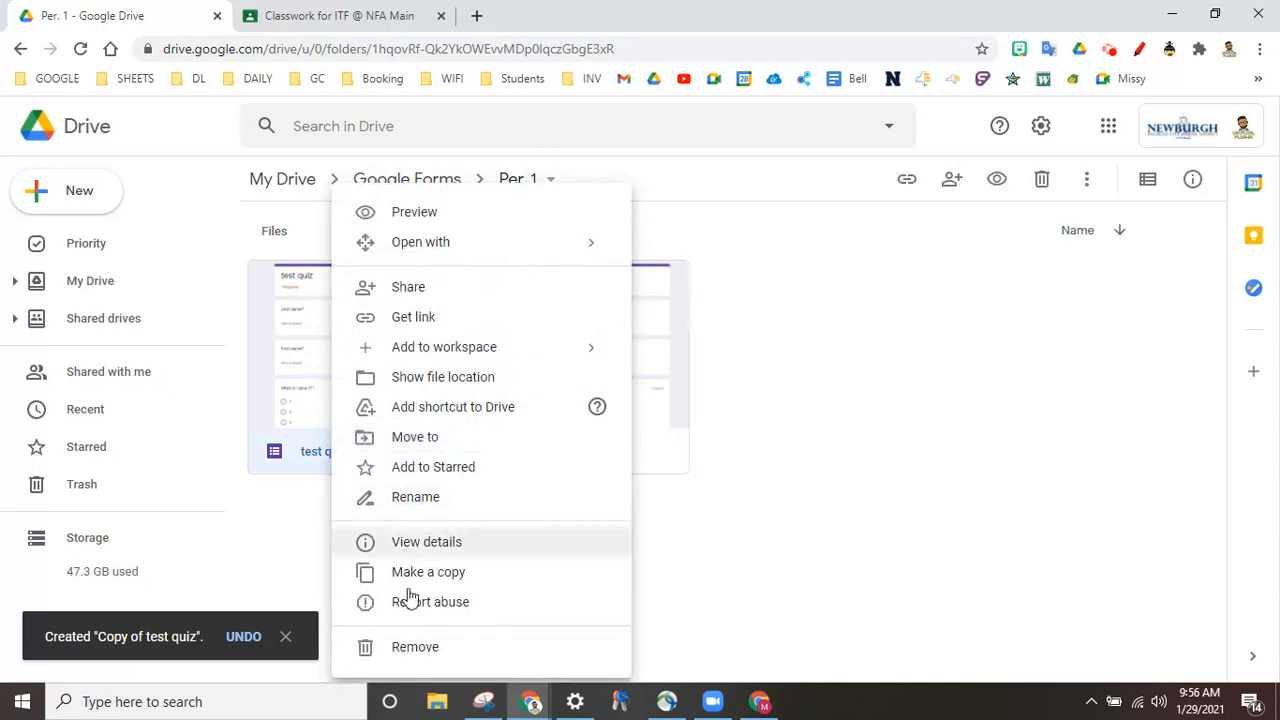
{"action": "left_click", "coordinate": [421, 498]}
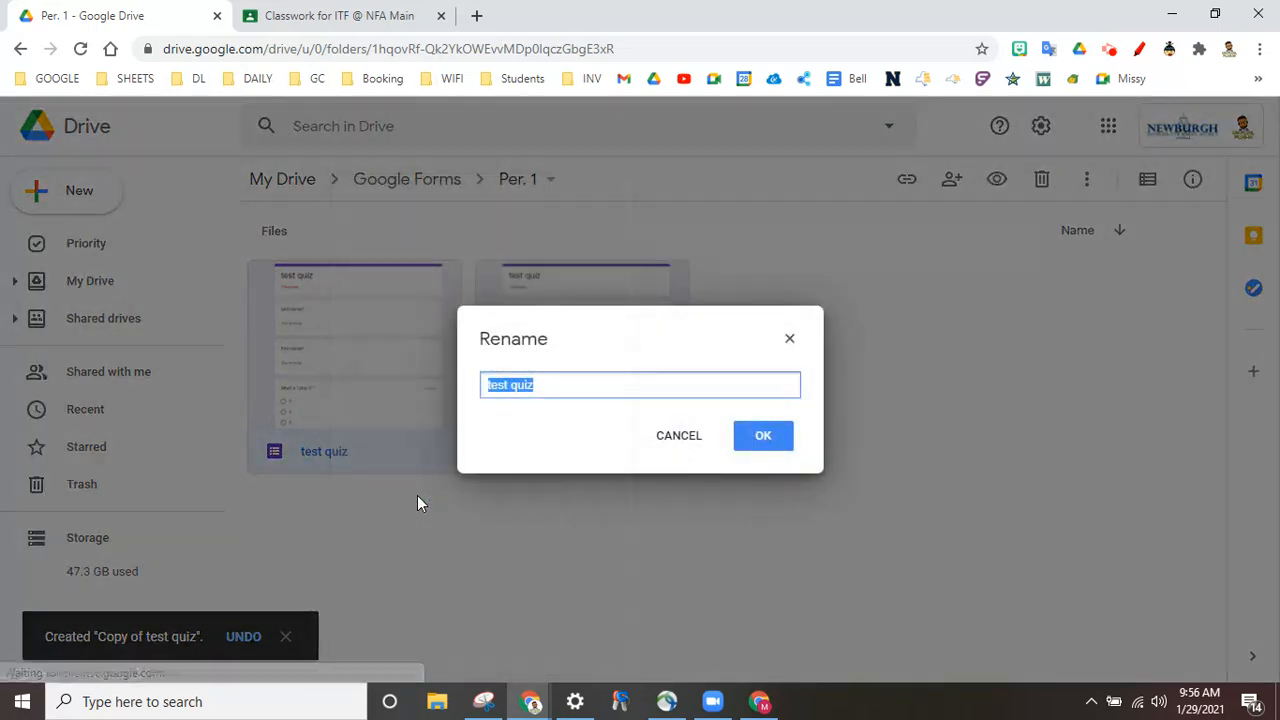
{"action": "left_click", "coordinate": [543, 383]}
{"action": "key", "text": "BackSpace"}
{"action": "type", "text": "per. 1"}
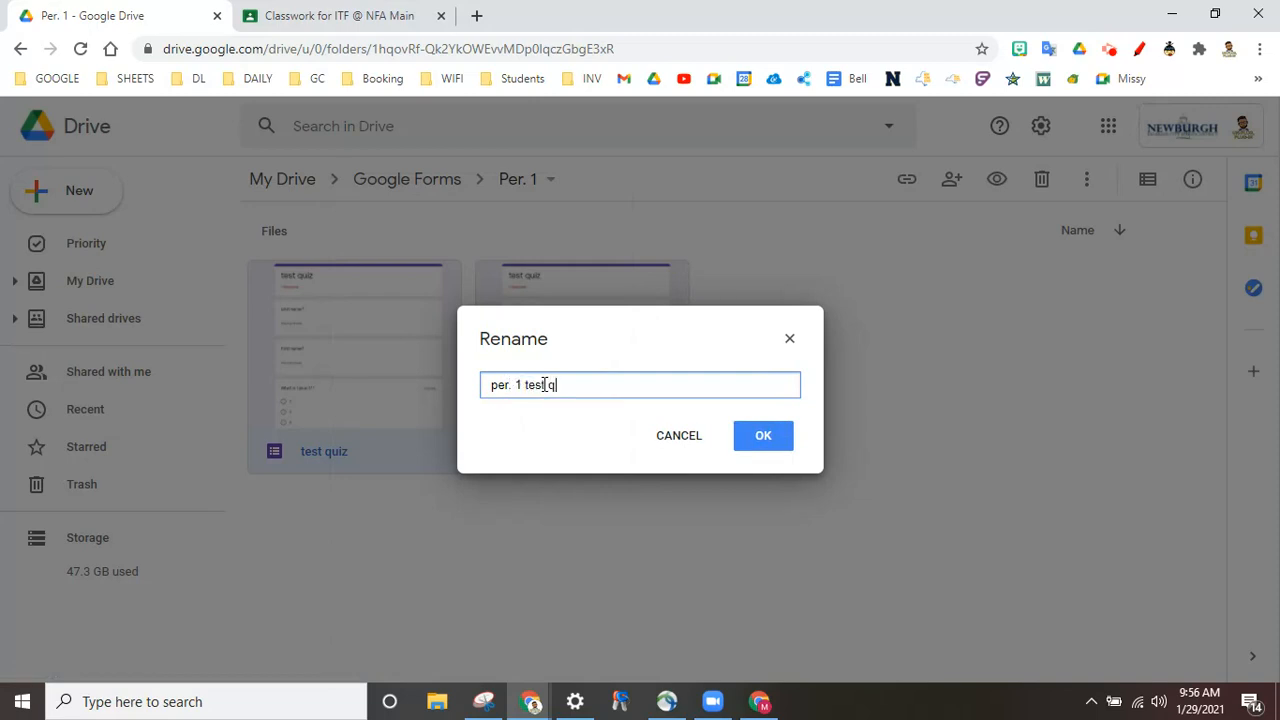
{"action": "type", "text": " test quiz"}
{"action": "left_click", "coordinate": [750, 444]}
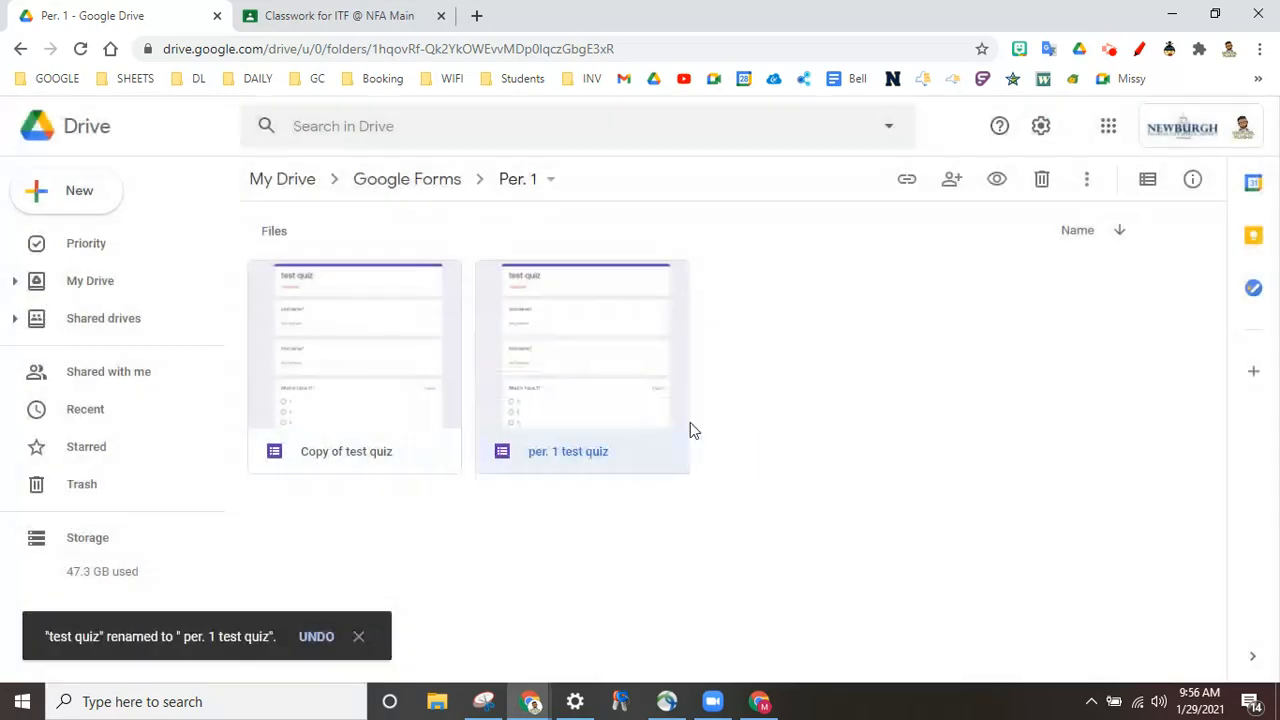
Step: Rename 'Copy of test quiz' to 'per. 2 test quiz'
{"action": "right_click", "coordinate": [419, 388]}
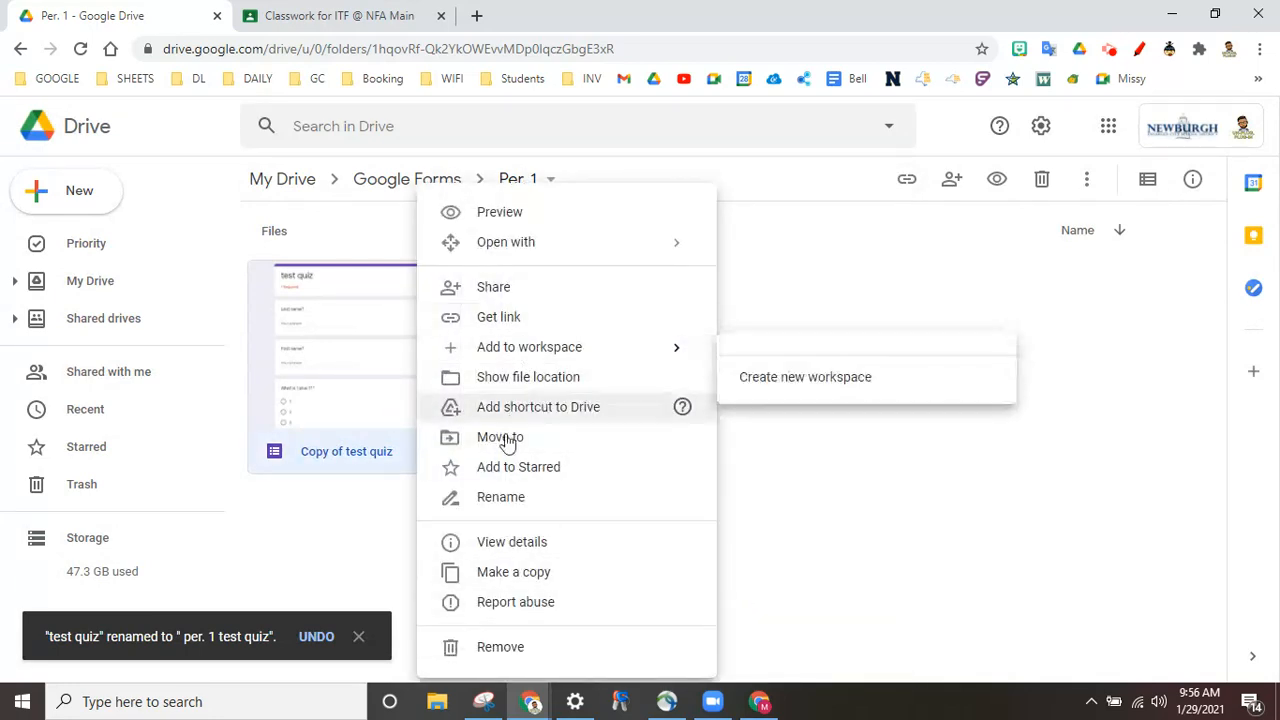
{"action": "left_click", "coordinate": [507, 497]}
{"action": "type", "text": "pe"}
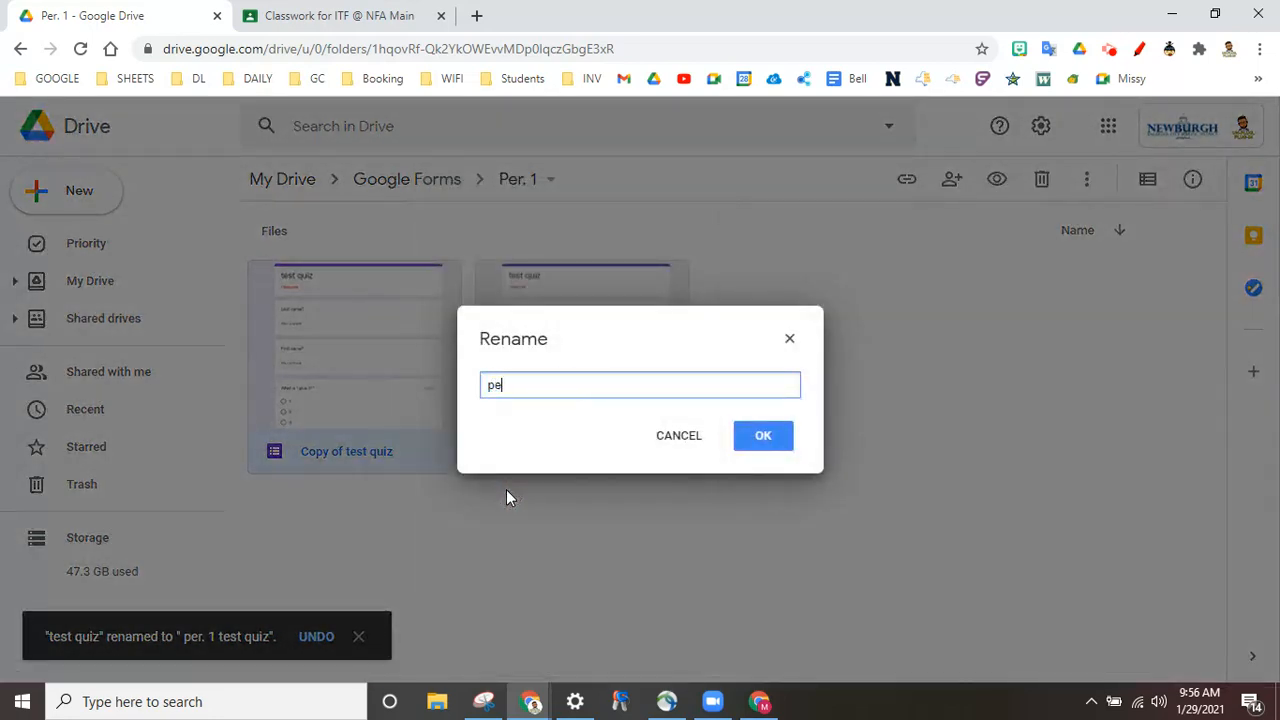
{"action": "type", "text": "r. 2 test"}
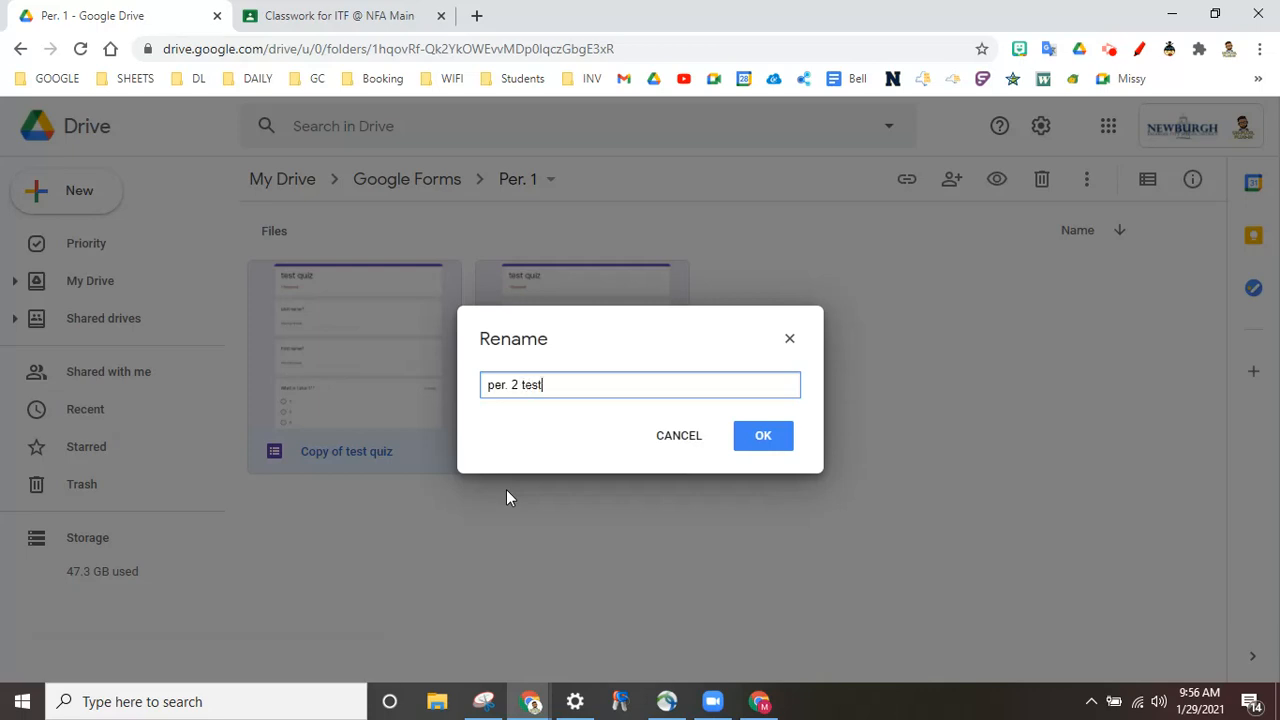
{"action": "type", "text": " quiz"}
{"action": "left_click", "coordinate": [772, 443]}
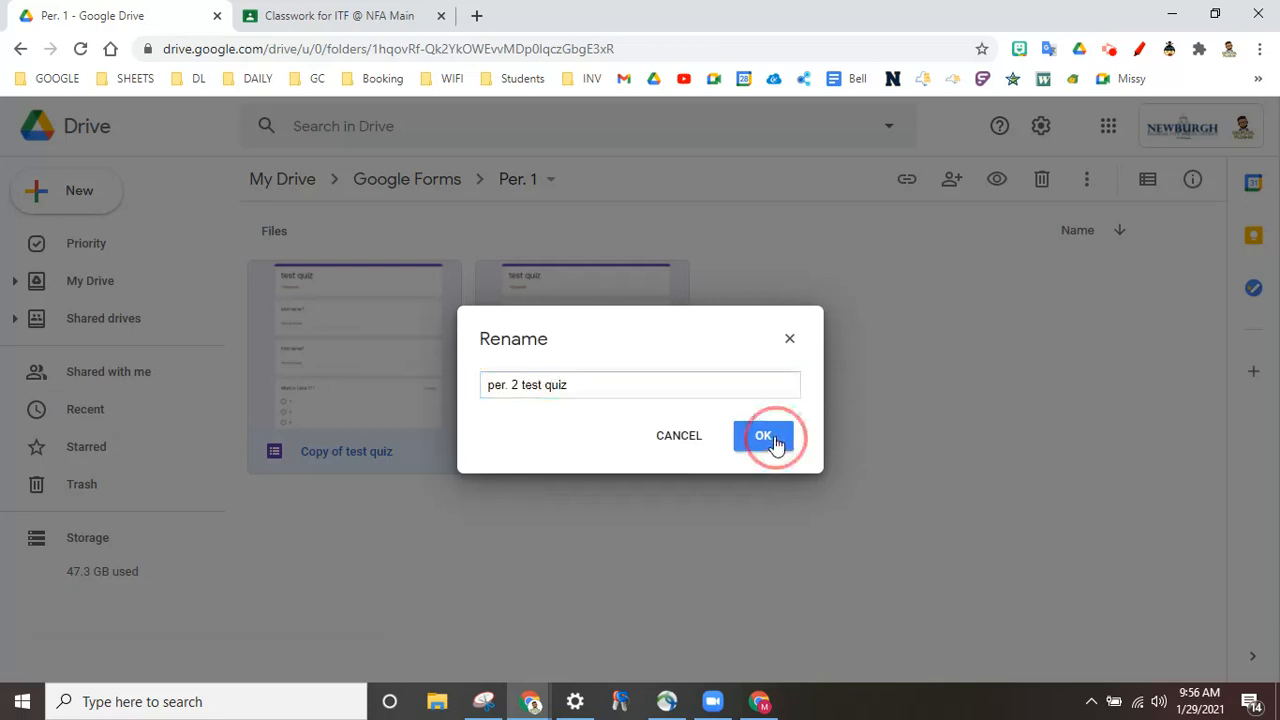
Step: Move 'per. 2 test quiz' from the Per. 1 folder into the PEr. 2 folder
{"action": "right_click", "coordinate": [300, 322]}
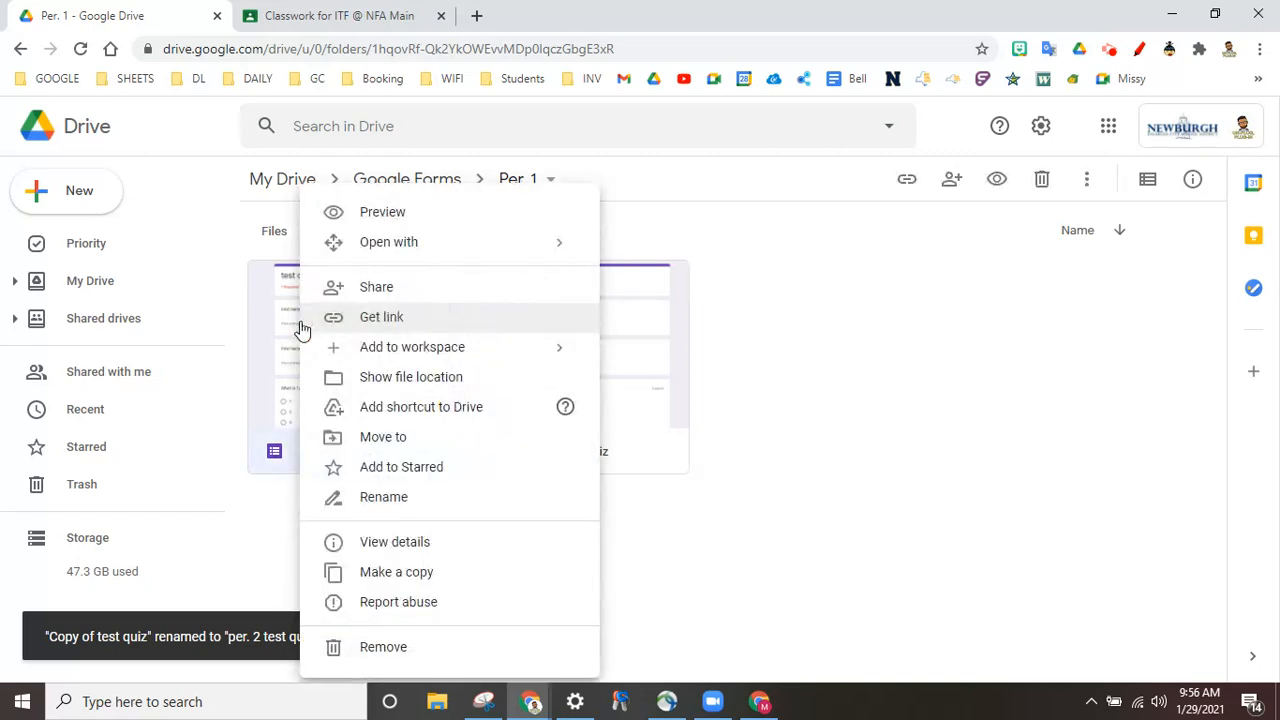
{"action": "left_click", "coordinate": [368, 436]}
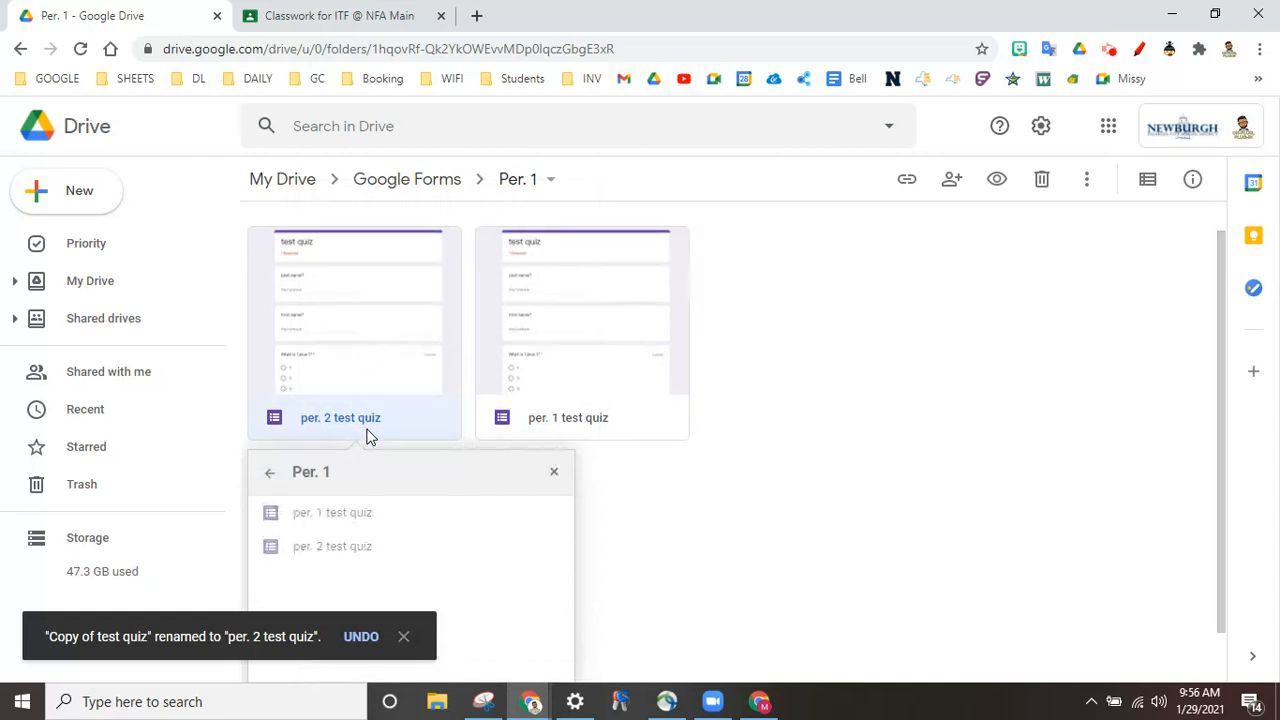
{"action": "left_click", "coordinate": [281, 483]}
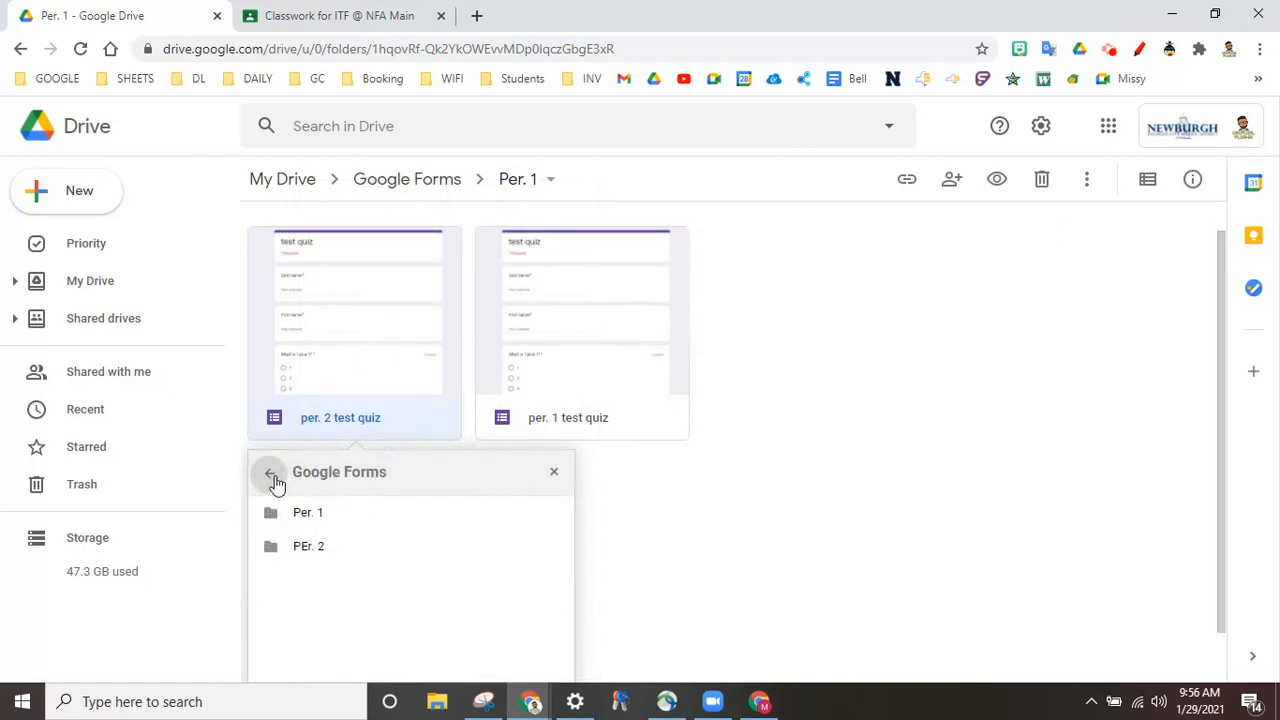
{"action": "left_click", "coordinate": [303, 550]}
{"action": "double_click", "coordinate": [300, 546]}
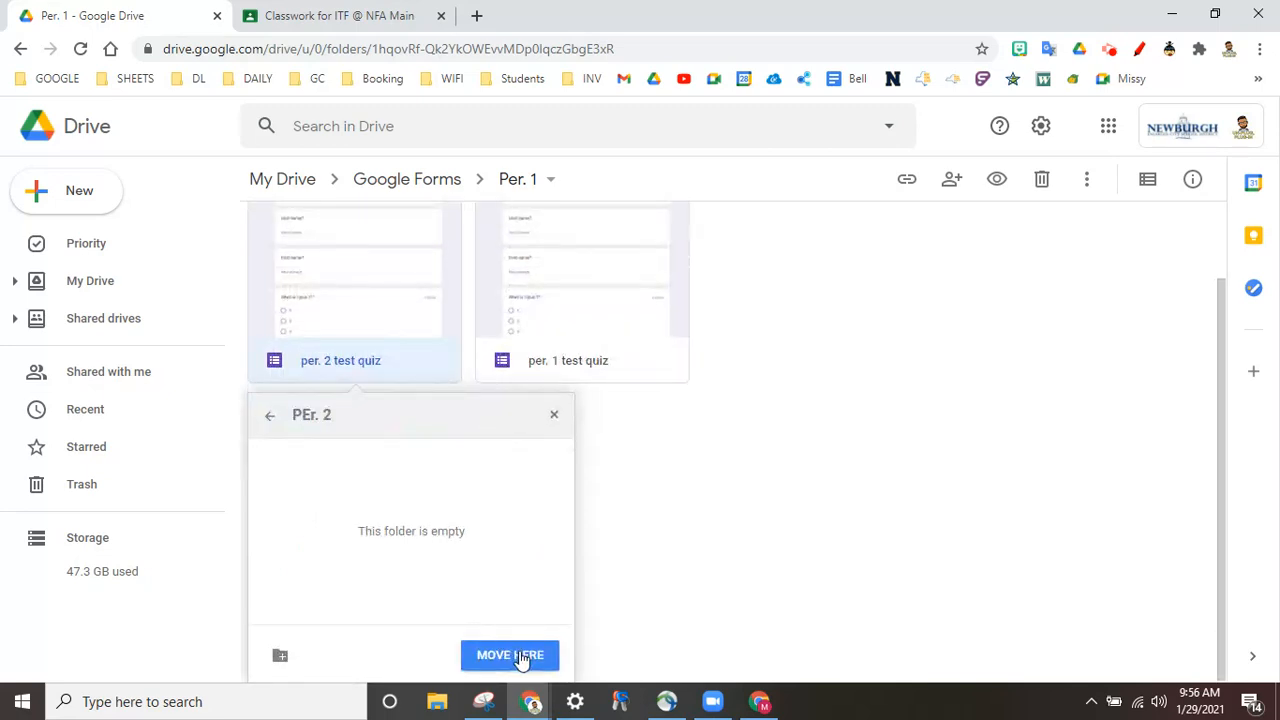
{"action": "left_click", "coordinate": [515, 656]}
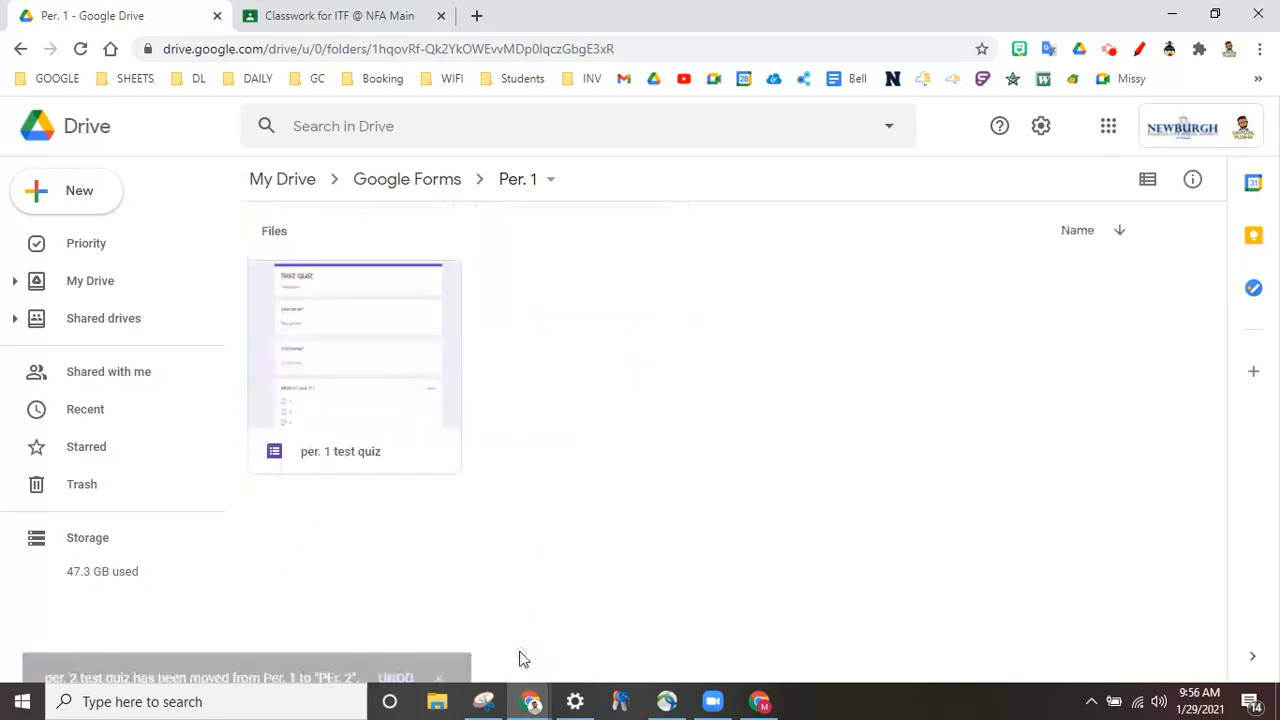
Step: Check the Per. 1 and PEr. 2 folders to confirm the quiz now sits in PEr. 2
{"action": "left_click", "coordinate": [418, 187]}
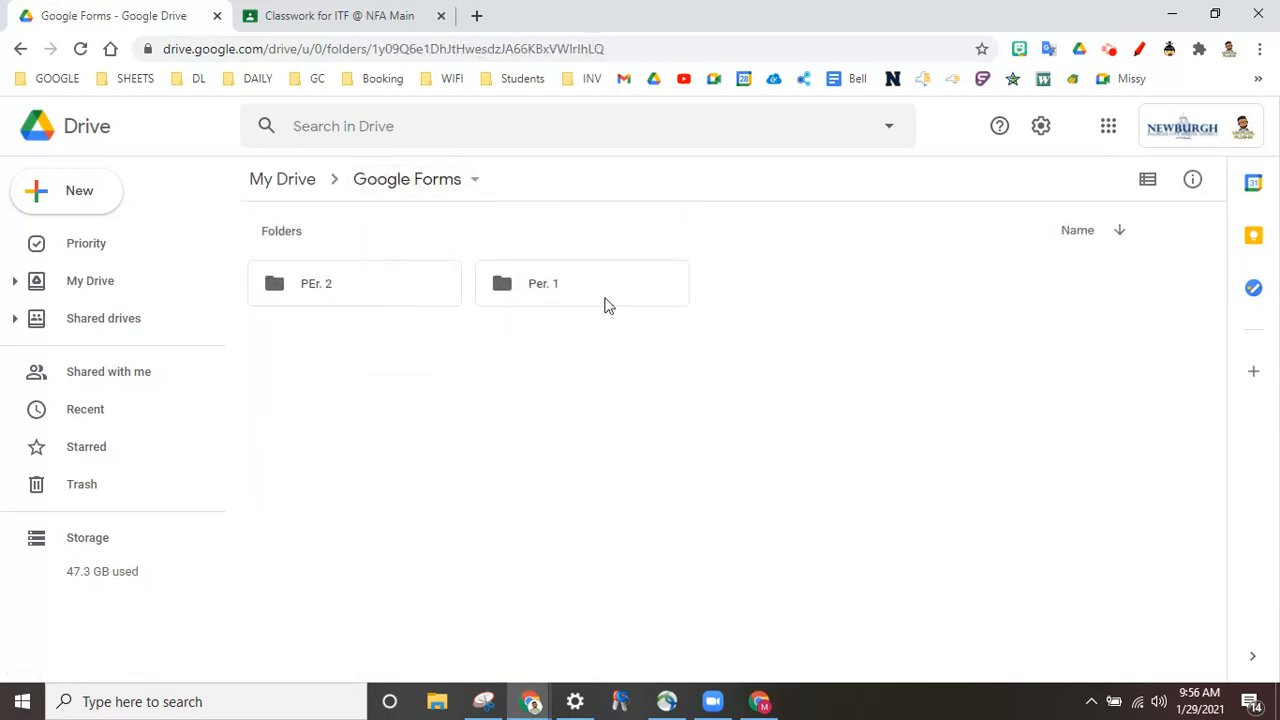
{"action": "left_click", "coordinate": [604, 305]}
{"action": "double_click", "coordinate": [603, 303]}
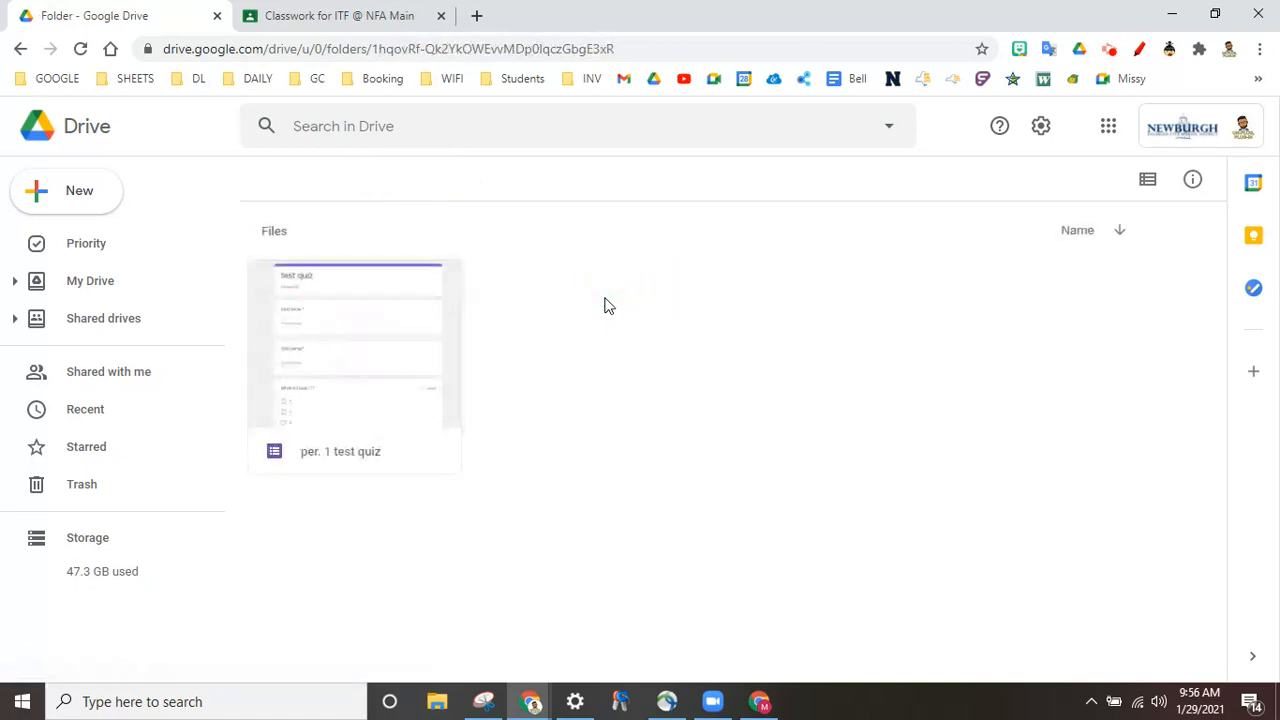
{"action": "left_click", "coordinate": [417, 178]}
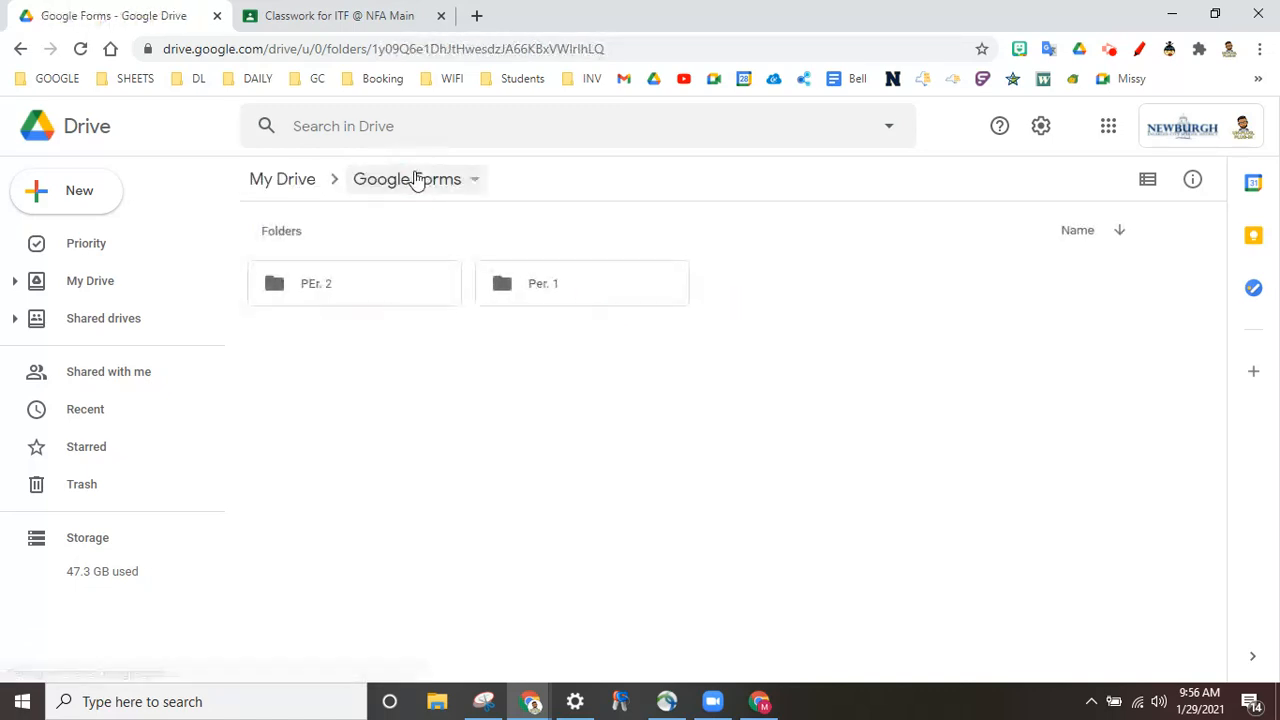
{"action": "left_click", "coordinate": [385, 291]}
{"action": "double_click", "coordinate": [385, 291]}
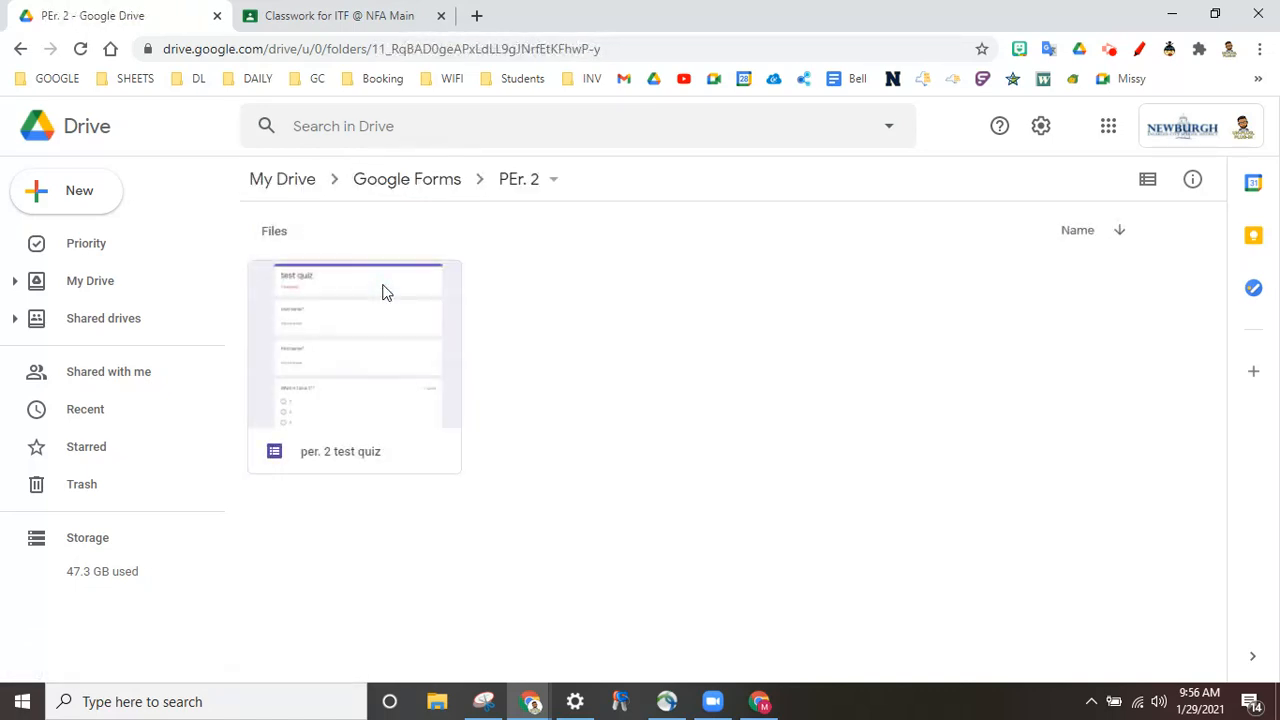
Step: Look over the HISTORY OF MATH classwork drafts in Classroom, then bring Drive back to My Drive
{"action": "left_click", "coordinate": [408, 17]}
{"action": "left_click", "coordinate": [33, 126]}
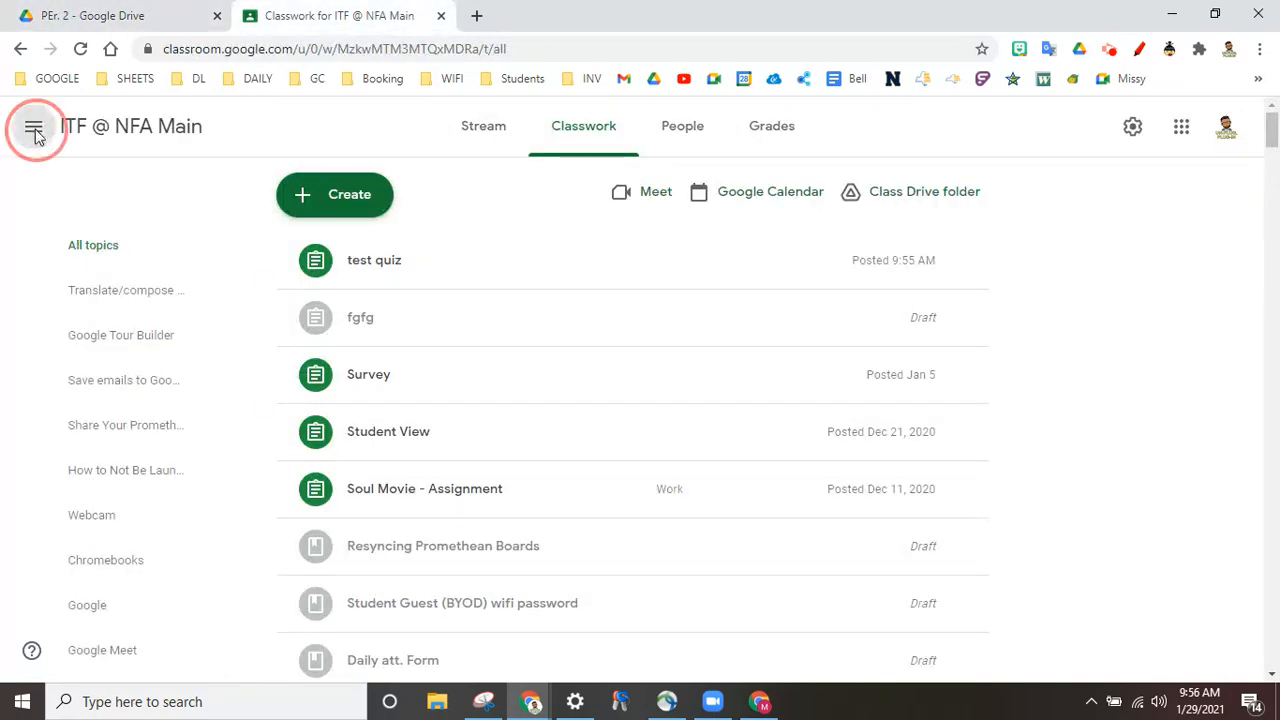
{"action": "left_click", "coordinate": [115, 340]}
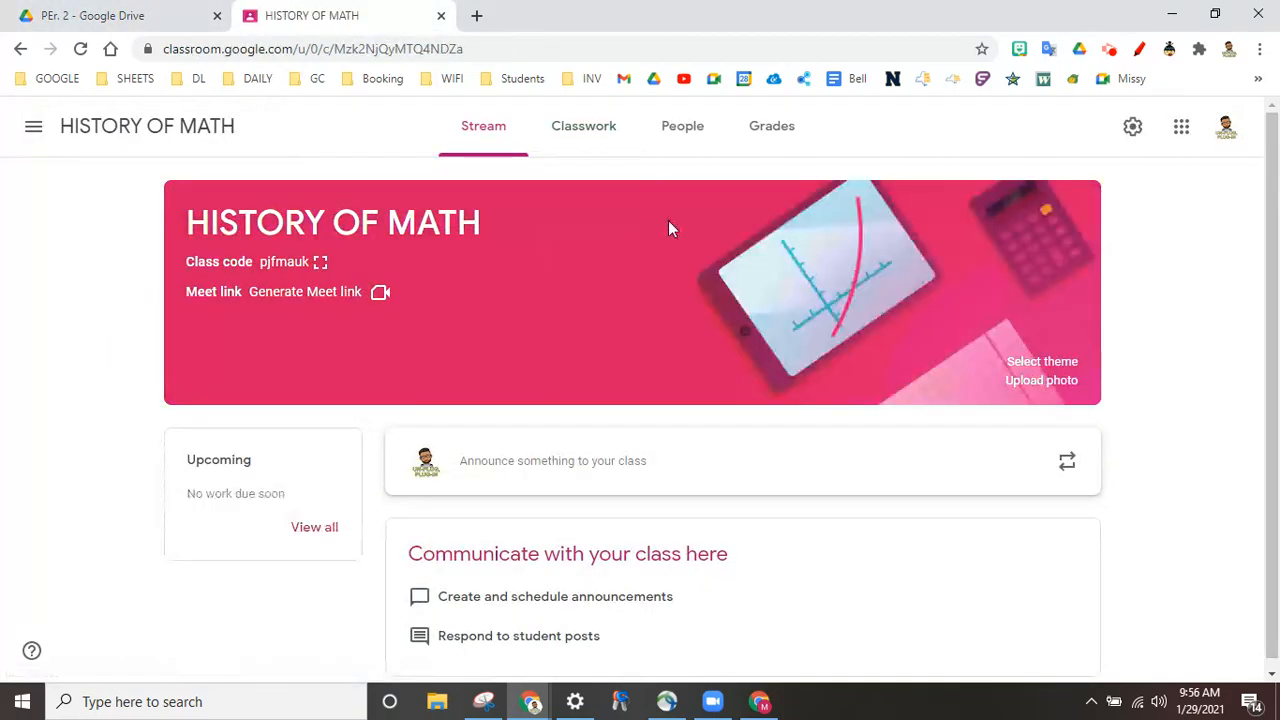
{"action": "left_click", "coordinate": [612, 134]}
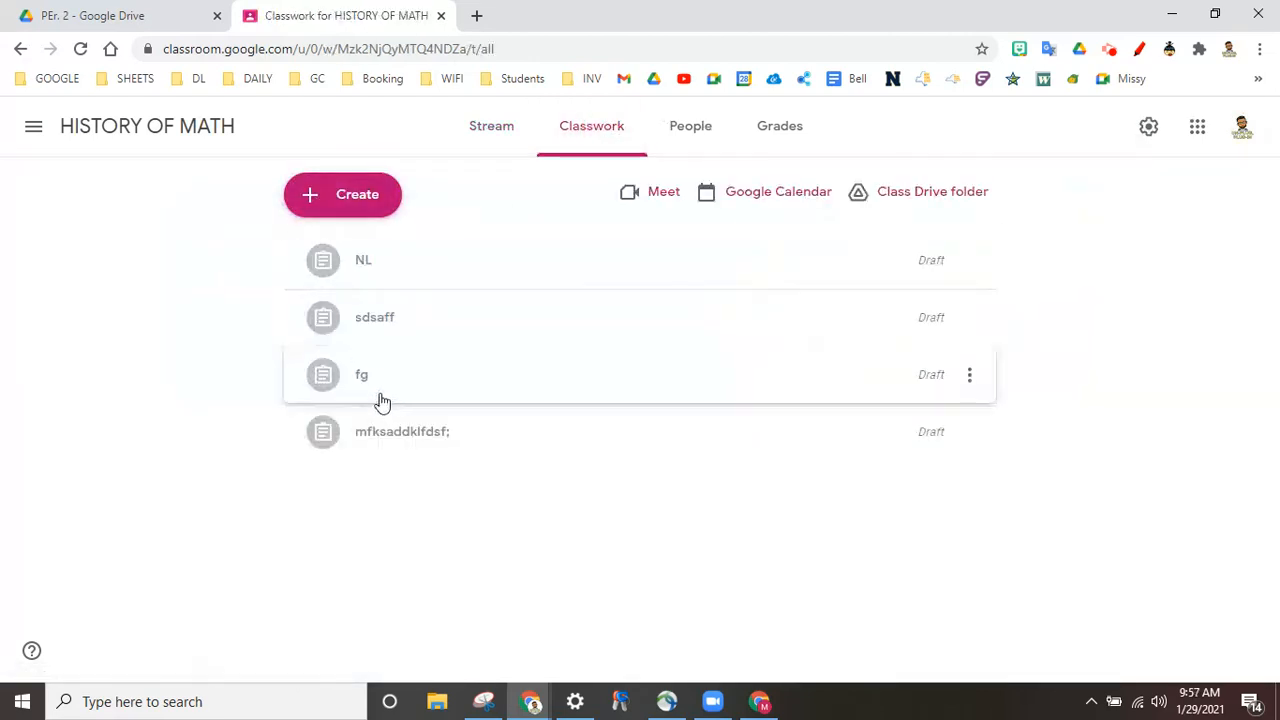
{"action": "left_click", "coordinate": [130, 14]}
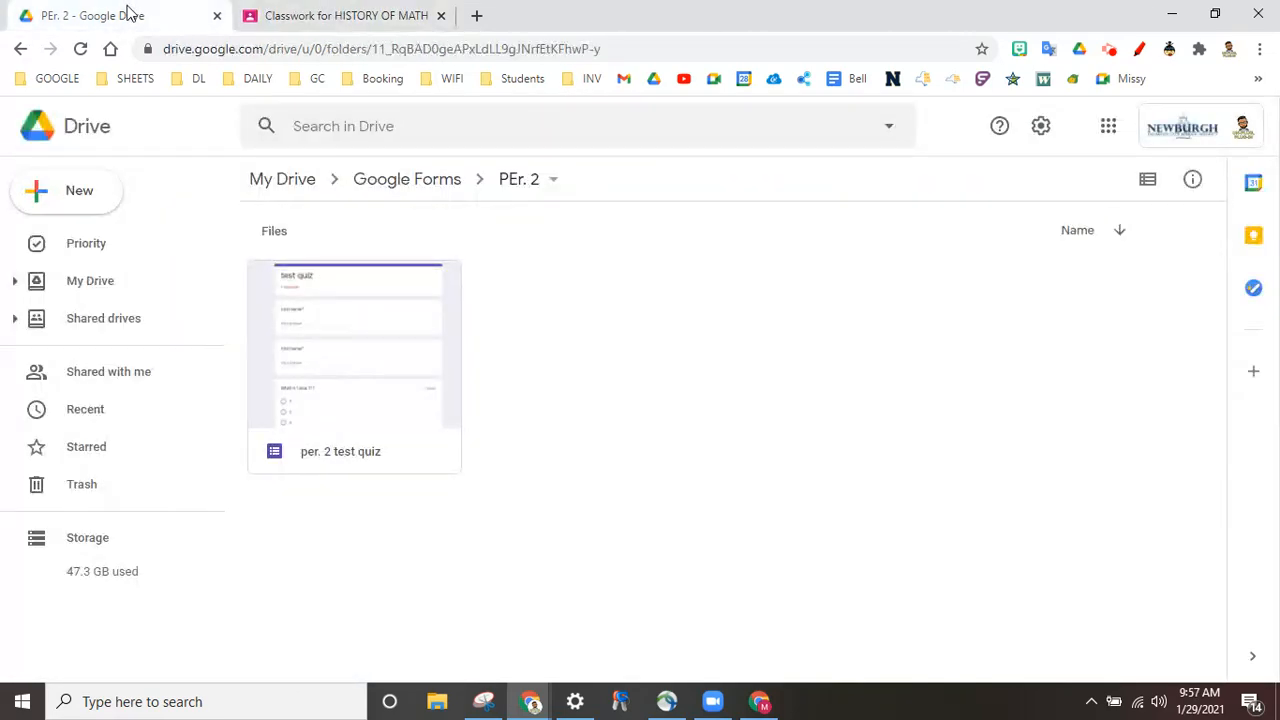
{"action": "left_click", "coordinate": [285, 179]}
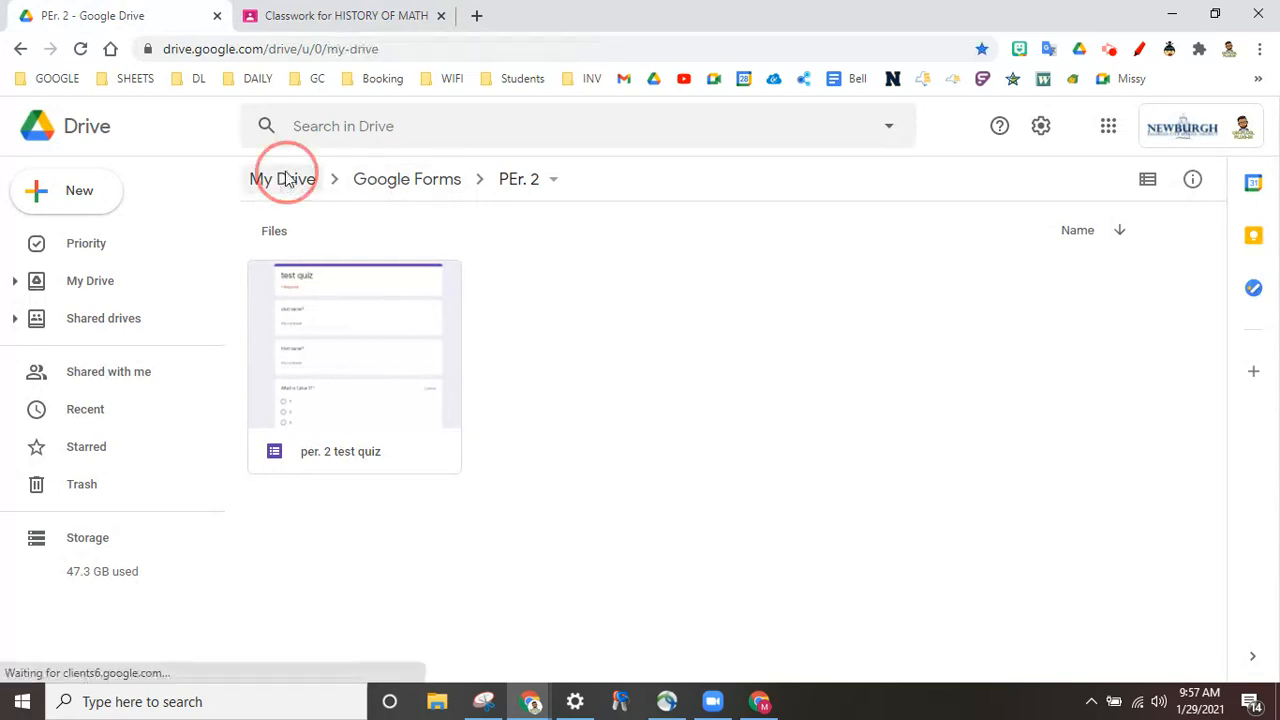
Step: Open the ITF @ NFA Main class's Classwork in Classroom, then return to My Drive
{"action": "left_click", "coordinate": [366, 15]}
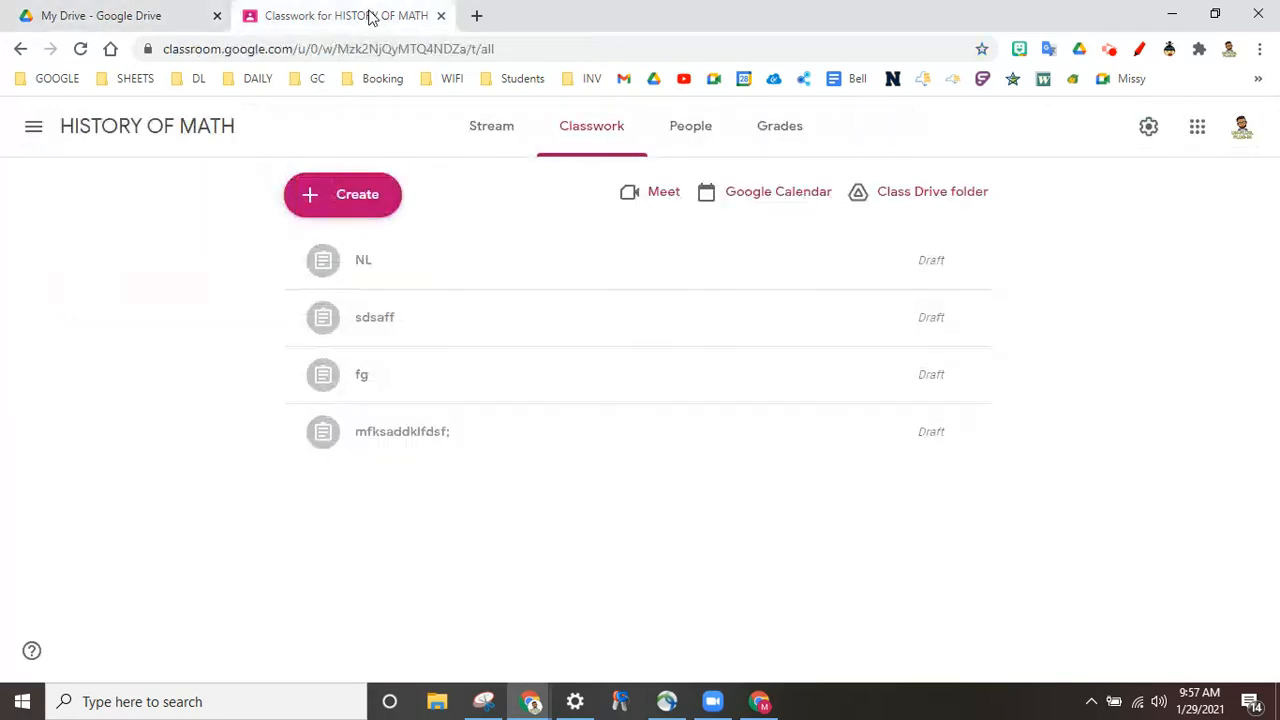
{"action": "left_click", "coordinate": [33, 130]}
{"action": "scroll", "coordinate": [71, 566], "scroll_direction": "down", "scroll_amount": 1}
{"action": "left_click", "coordinate": [92, 578]}
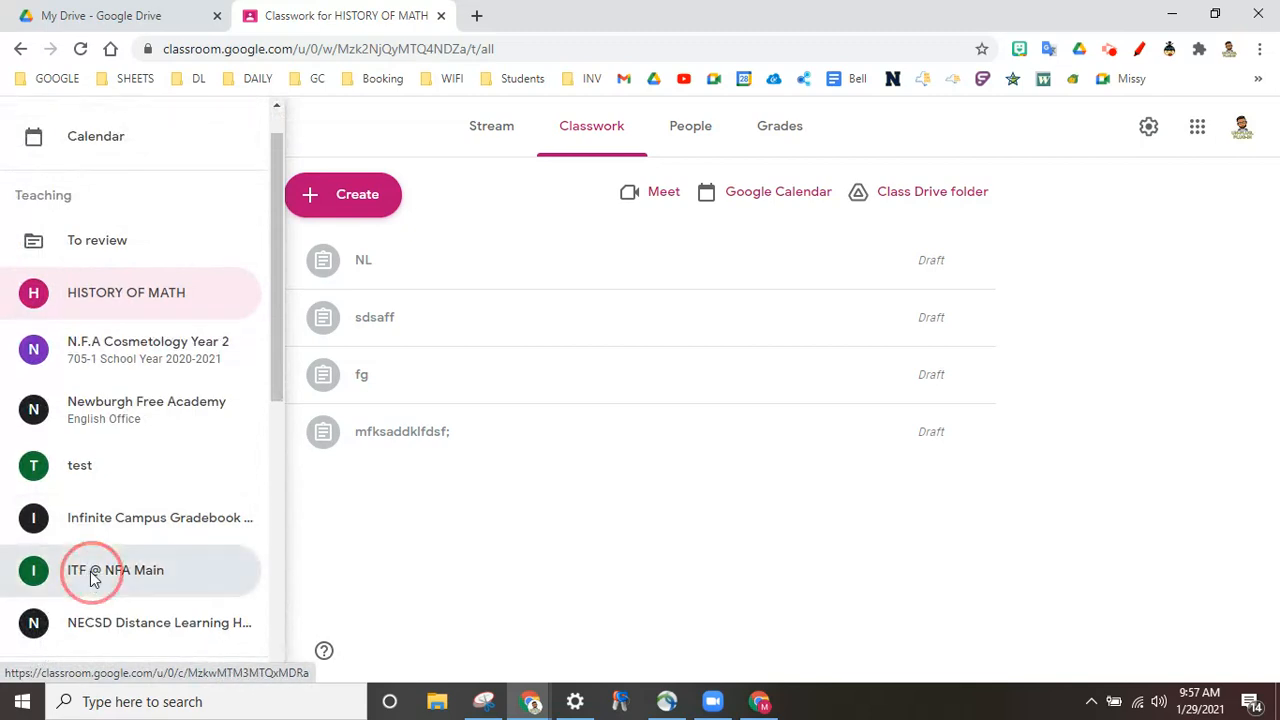
{"action": "left_click", "coordinate": [612, 125]}
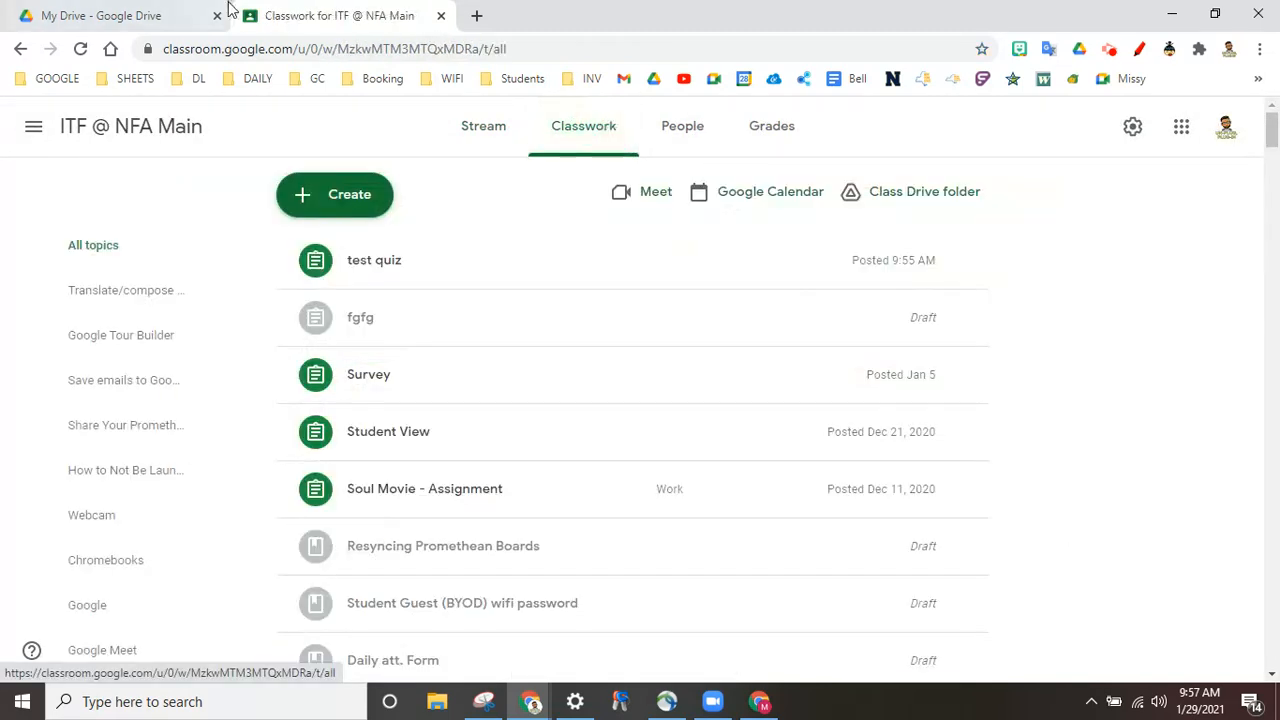
{"action": "left_click", "coordinate": [60, 20]}
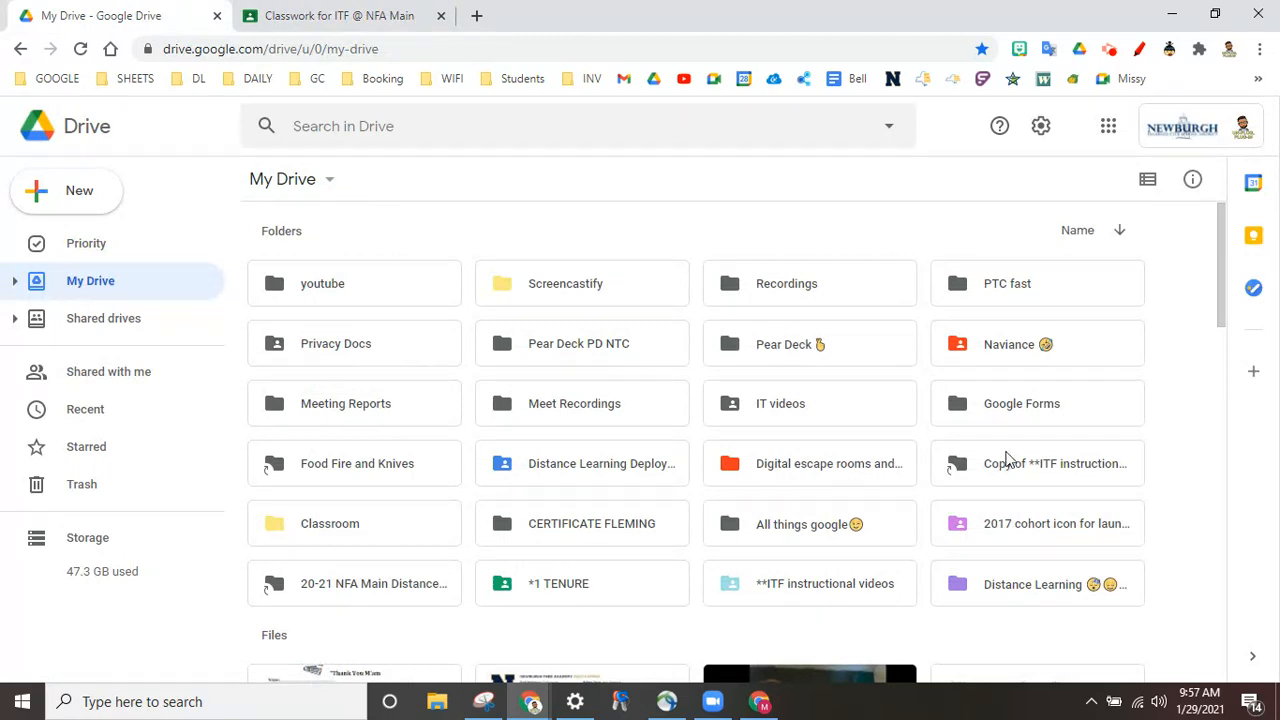
Step: Open 'per. 1 test quiz' from Google Forms > Per. 1 and preview it as a student
{"action": "left_click", "coordinate": [1033, 421]}
{"action": "double_click", "coordinate": [1033, 421]}
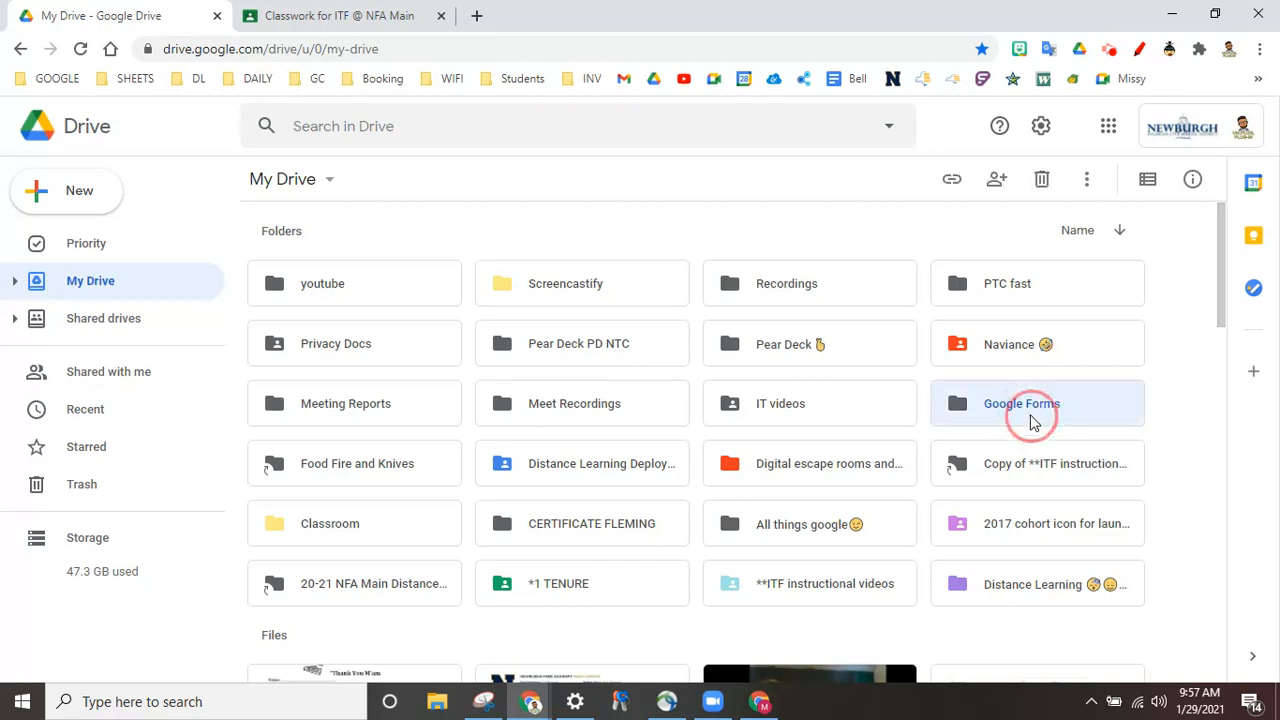
{"action": "double_click", "coordinate": [565, 285]}
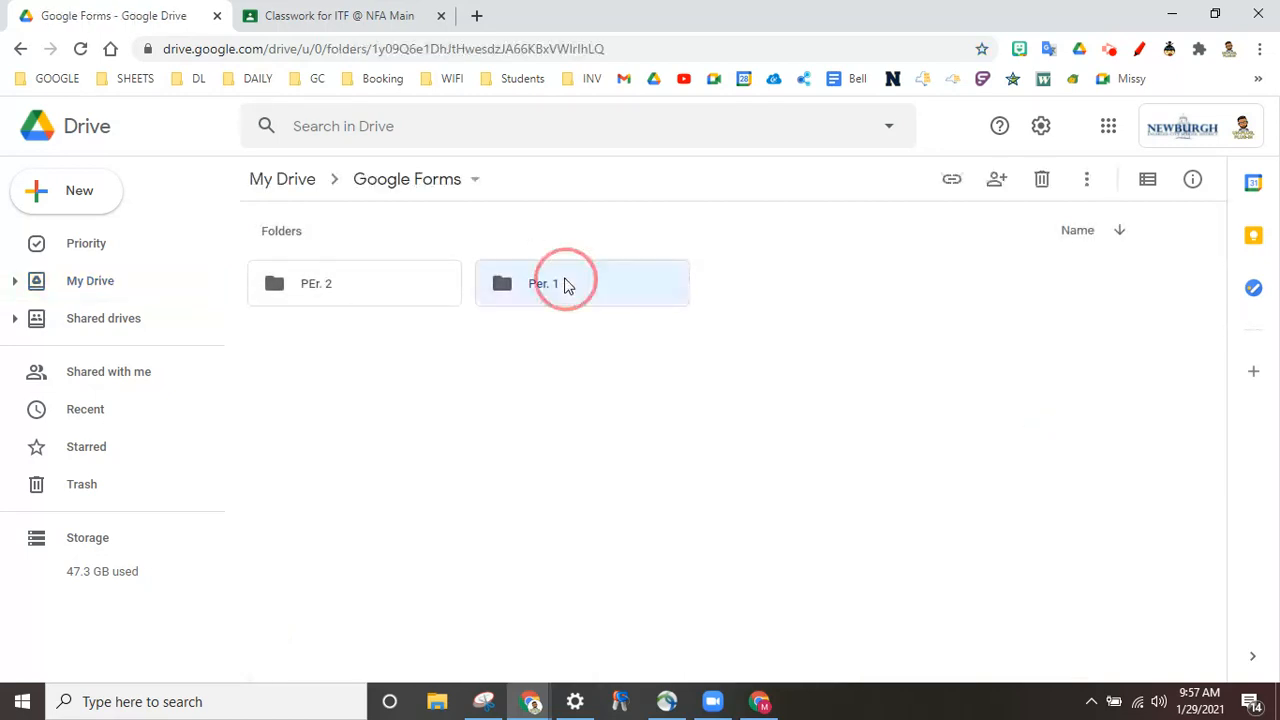
{"action": "double_click", "coordinate": [322, 374]}
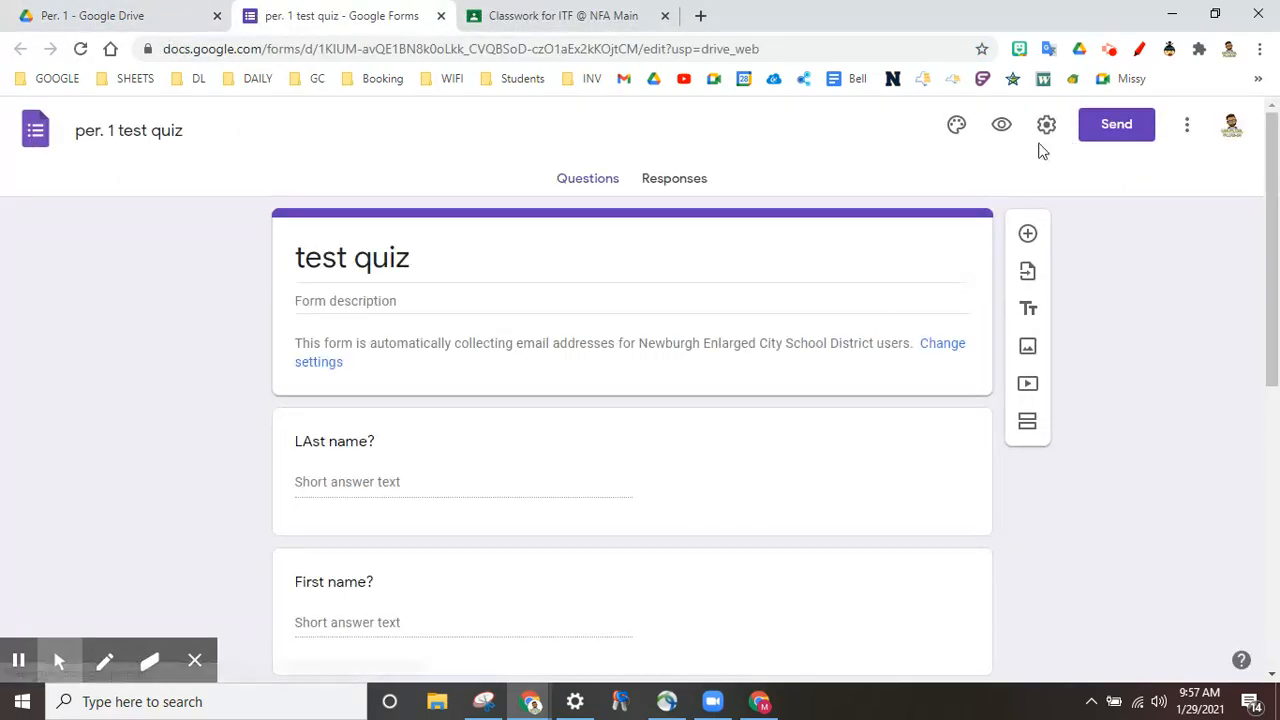
{"action": "left_click", "coordinate": [1003, 129]}
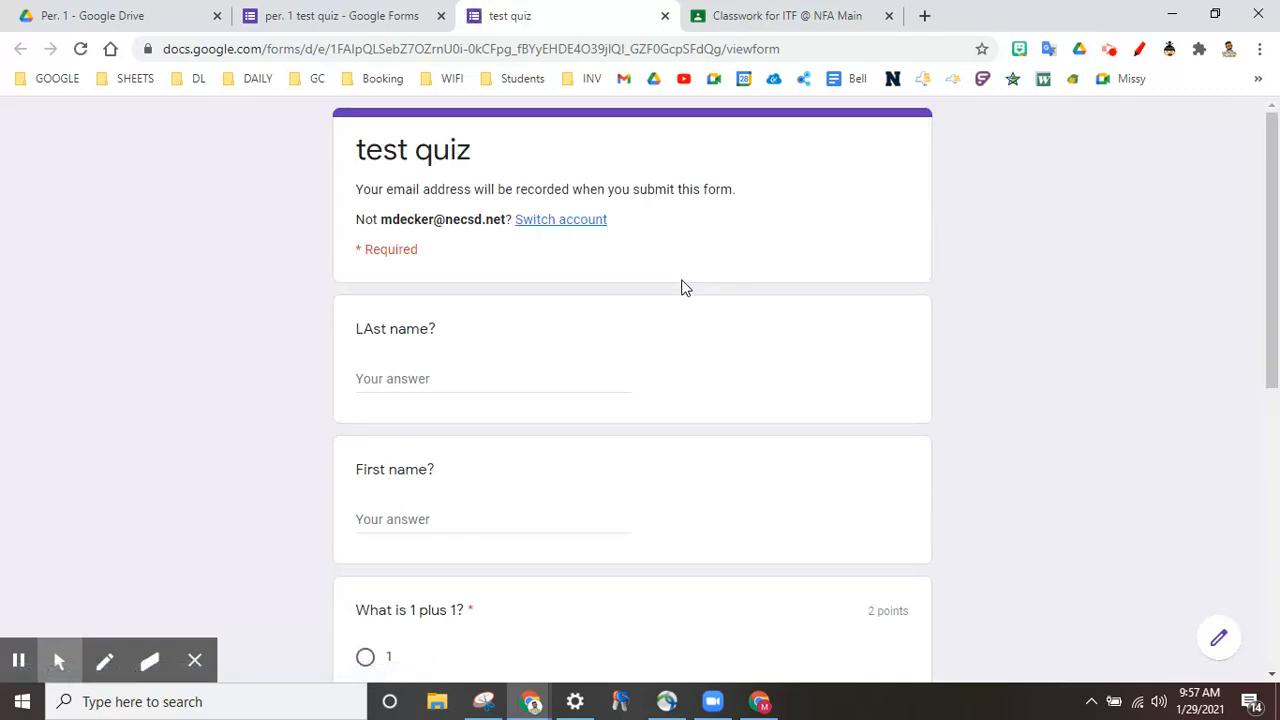
Step: Enter the respondent's last and first name and choose 2 for the 1 plus 1 question
{"action": "left_click", "coordinate": [389, 378]}
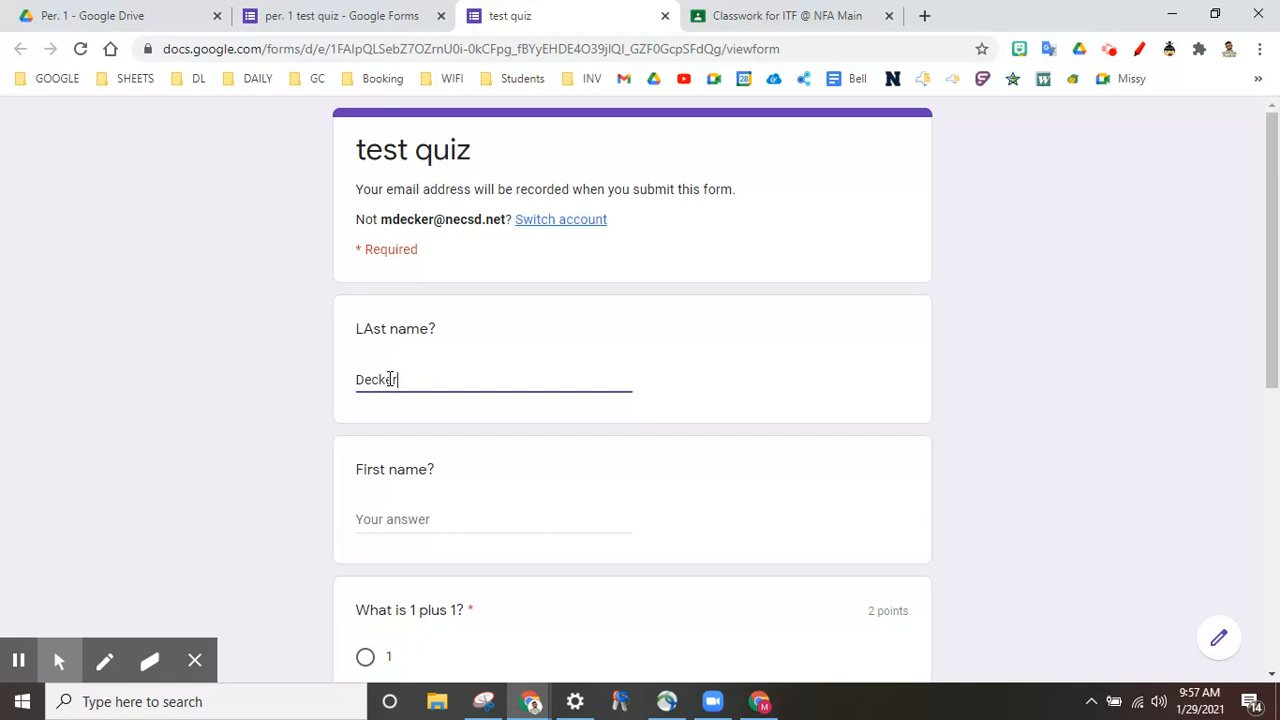
{"action": "left_click", "coordinate": [394, 518]}
{"action": "scroll", "coordinate": [394, 518], "scroll_direction": "down", "scroll_amount": 3}
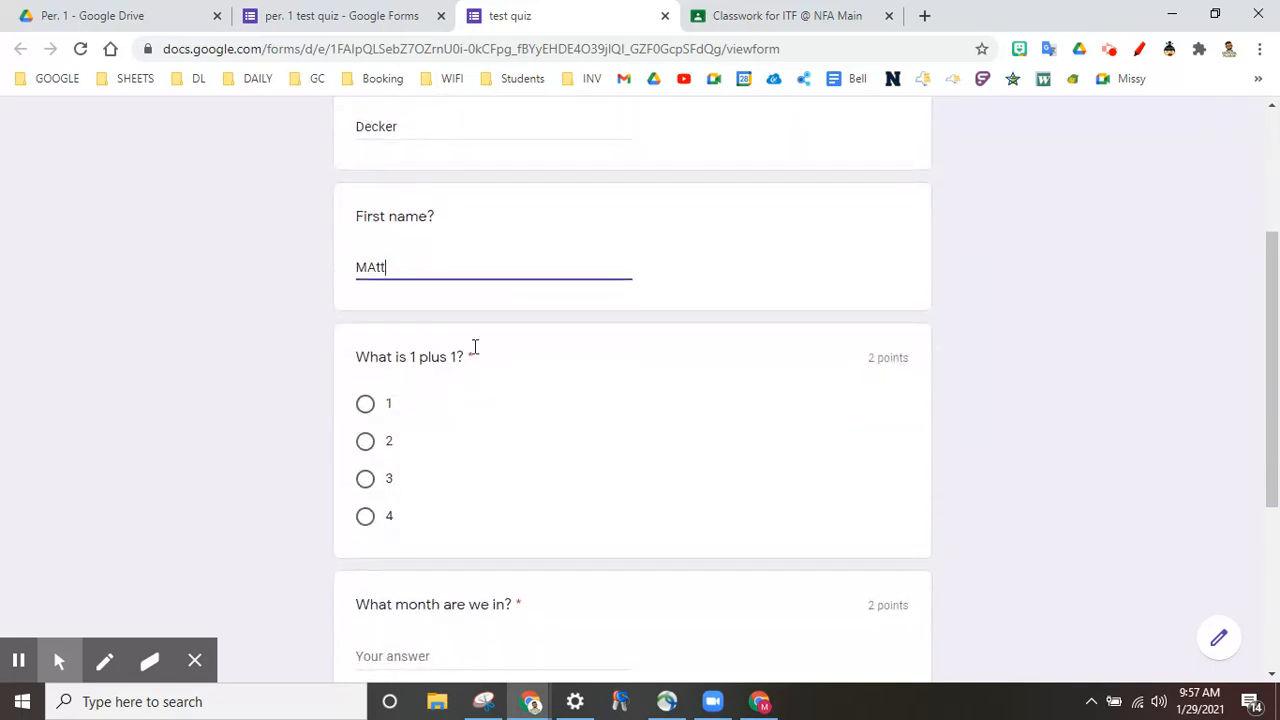
{"action": "left_click", "coordinate": [374, 438]}
{"action": "scroll", "coordinate": [371, 446], "scroll_direction": "down", "scroll_amount": 1}
{"action": "left_click", "coordinate": [366, 420]}
Step: Answer 'JAnuary' for the month and 'It is going well' for the day, then submit
{"action": "scroll", "coordinate": [480, 437], "scroll_direction": "down", "scroll_amount": 1}
{"action": "left_click", "coordinate": [426, 504]}
{"action": "type", "text": "JAnuary"}
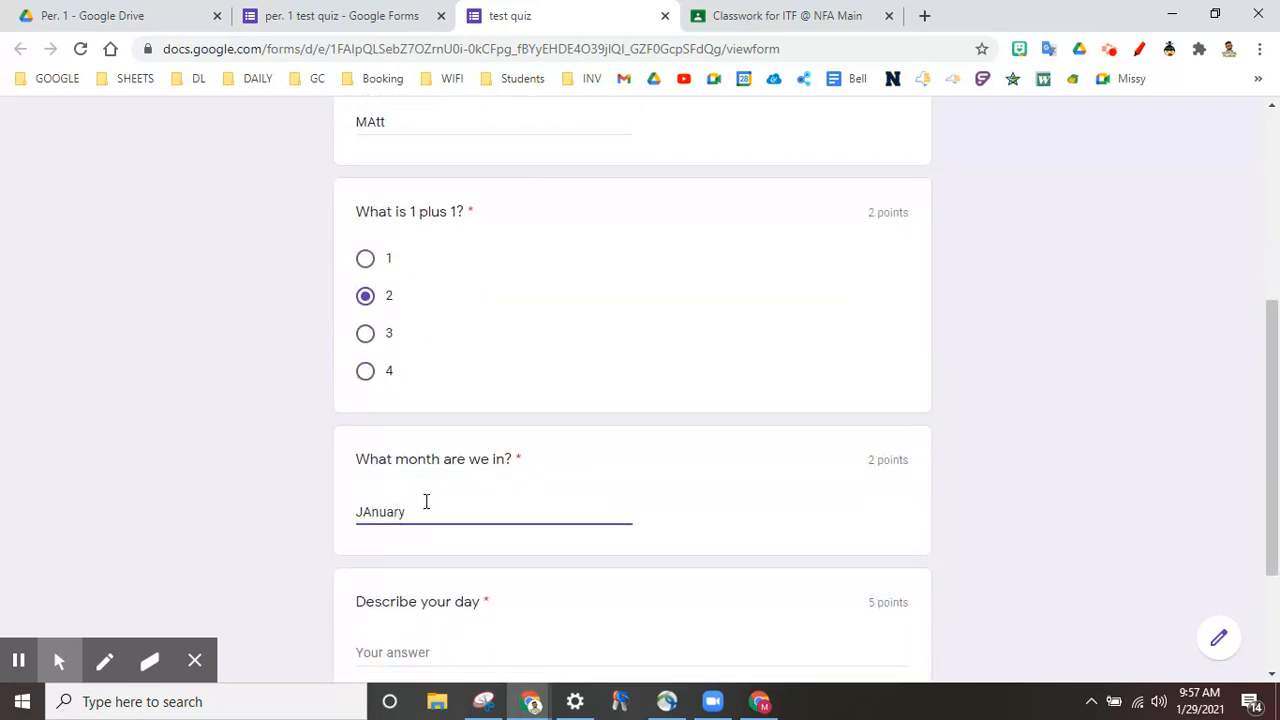
{"action": "scroll", "coordinate": [424, 506], "scroll_direction": "down", "scroll_amount": 1}
{"action": "left_click", "coordinate": [420, 511]}
{"action": "left_click", "coordinate": [414, 524]}
{"action": "type", "text": "It is going well"}
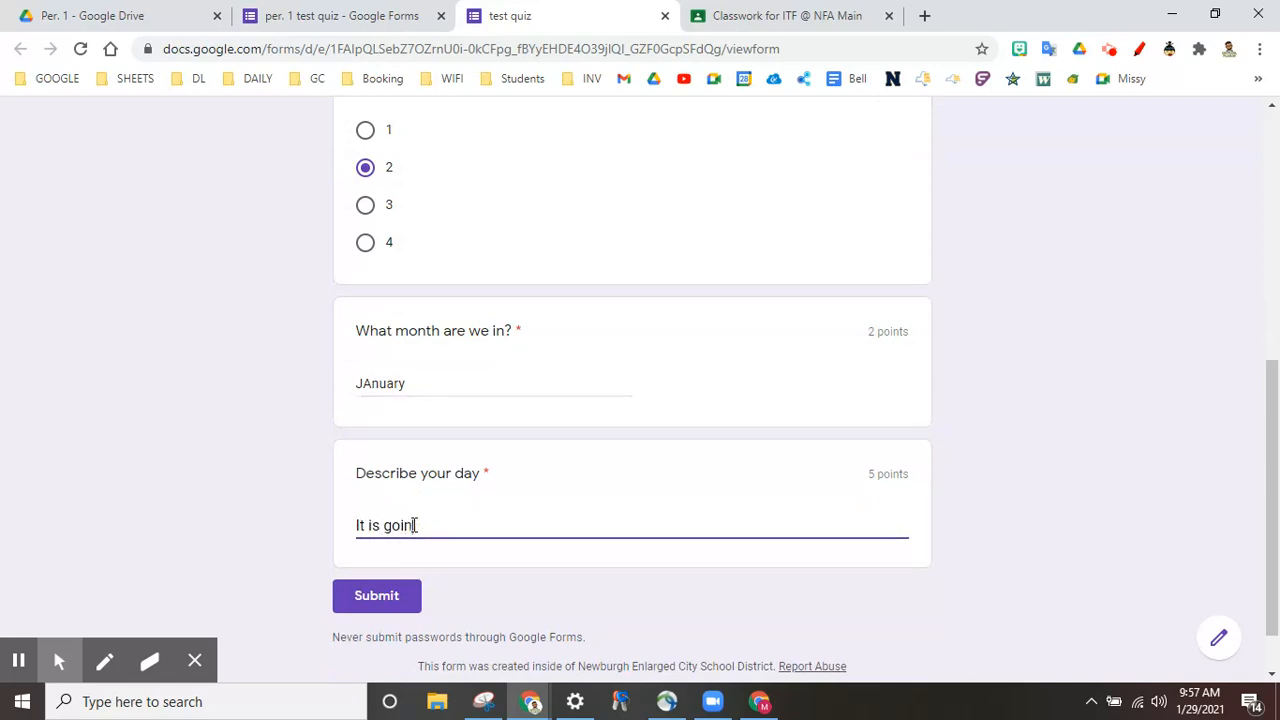
{"action": "left_click", "coordinate": [388, 596]}
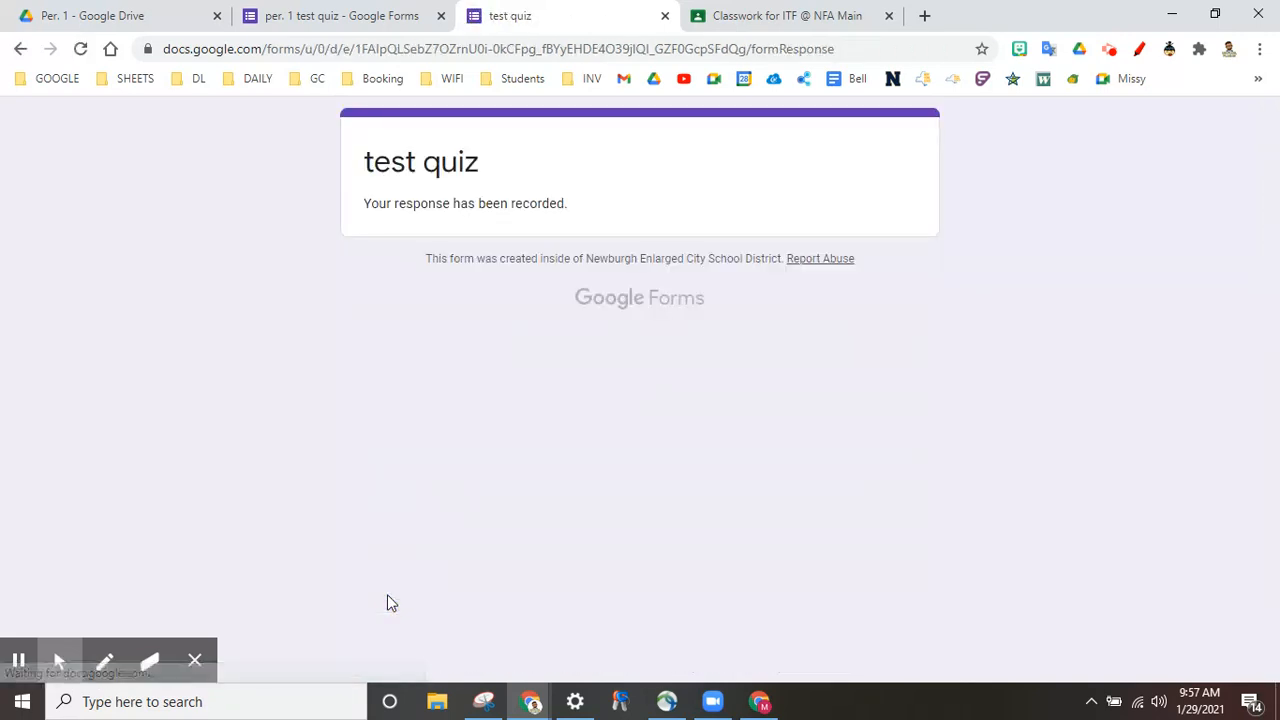
Step: Close the preview and reopen 'per. 1 test quiz' from Drive's Google Forms > Per. 1 folder
{"action": "left_click", "coordinate": [195, 661]}
{"action": "left_click", "coordinate": [668, 16]}
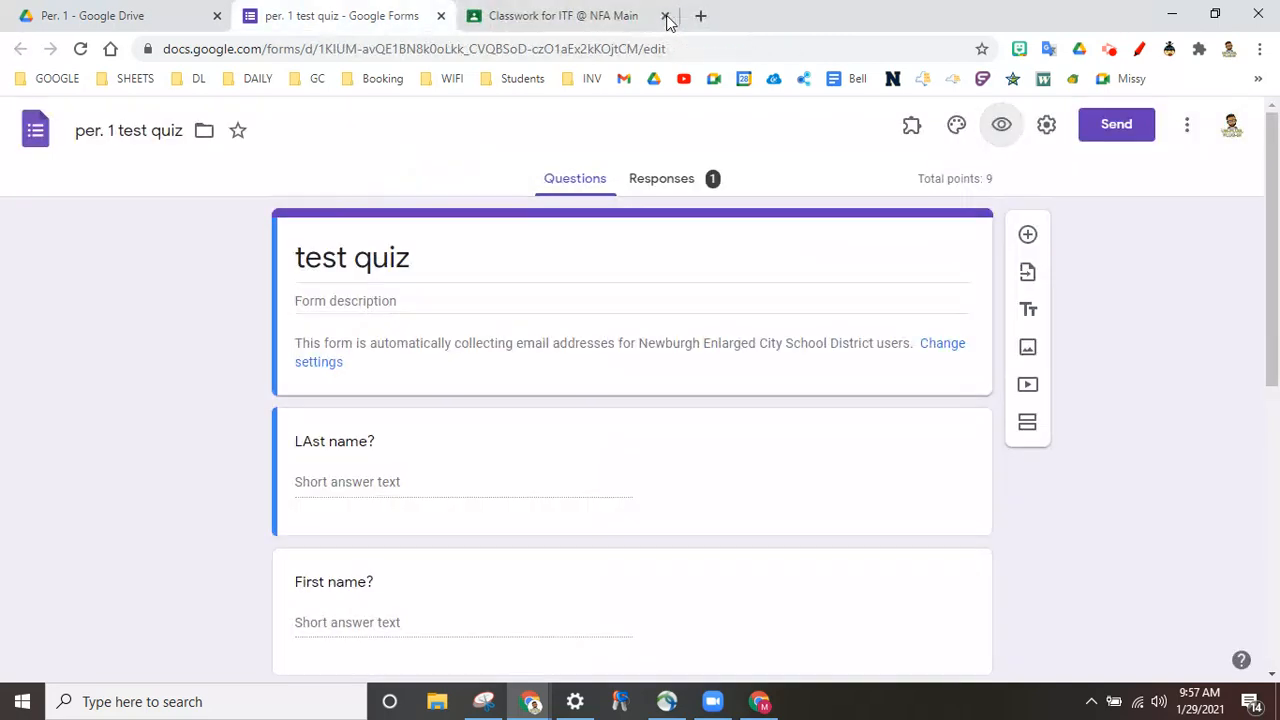
{"action": "left_click", "coordinate": [560, 16]}
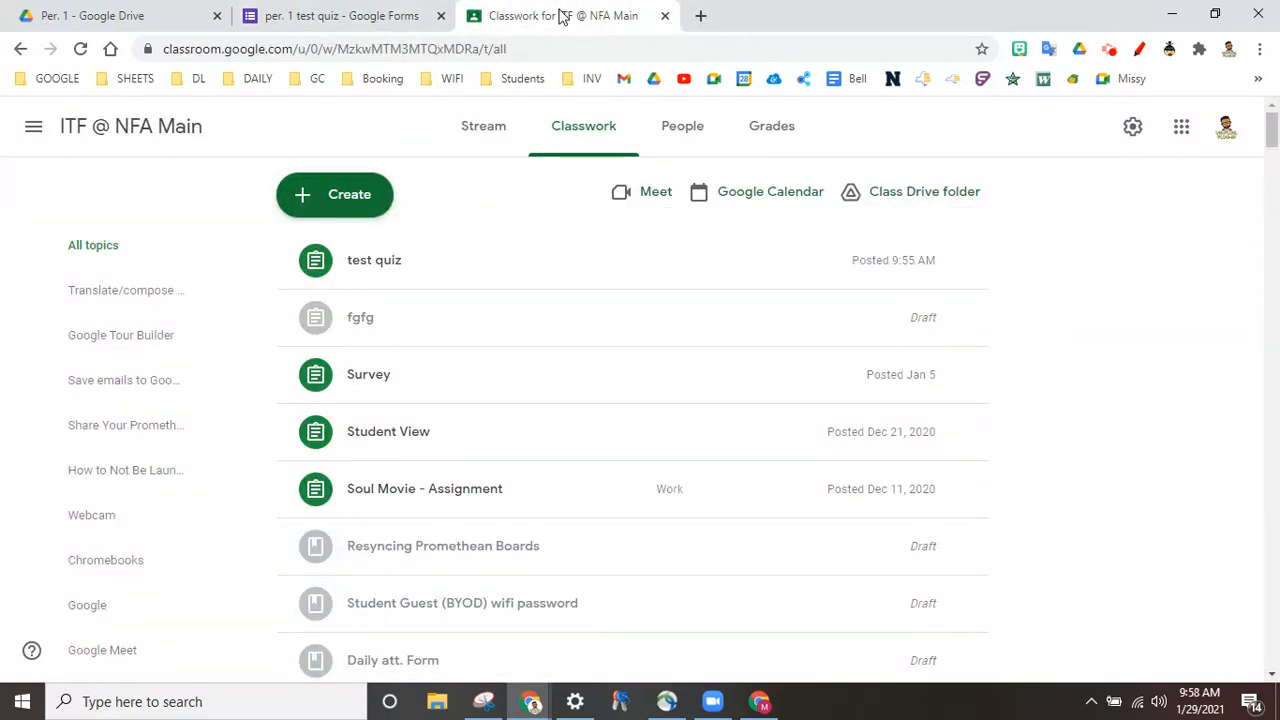
{"action": "left_click", "coordinate": [72, 18]}
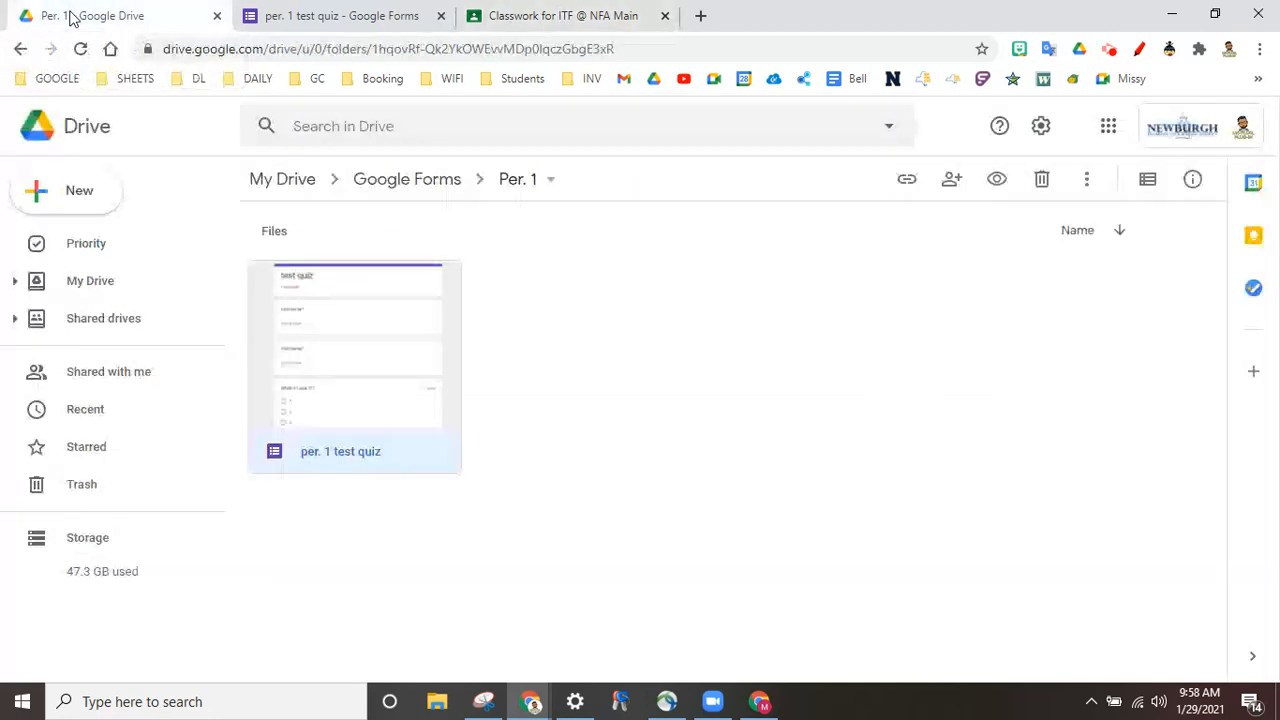
{"action": "left_click", "coordinate": [282, 178]}
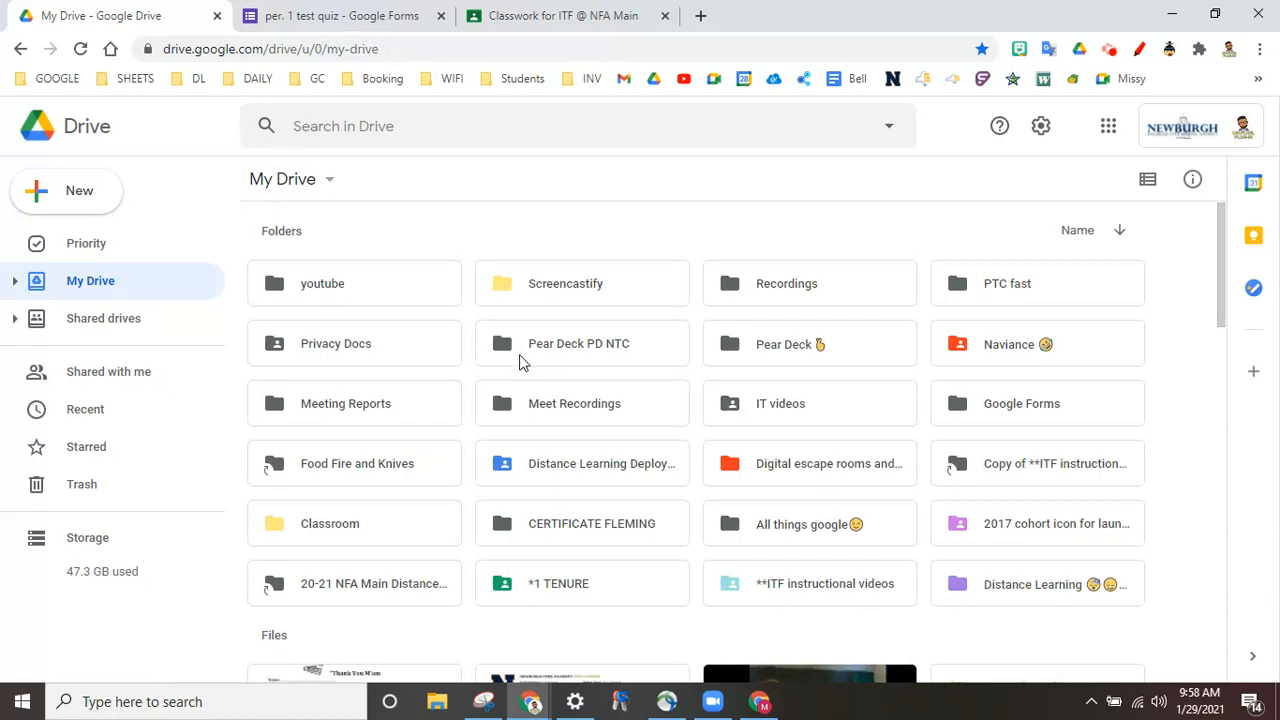
{"action": "double_click", "coordinate": [1043, 416]}
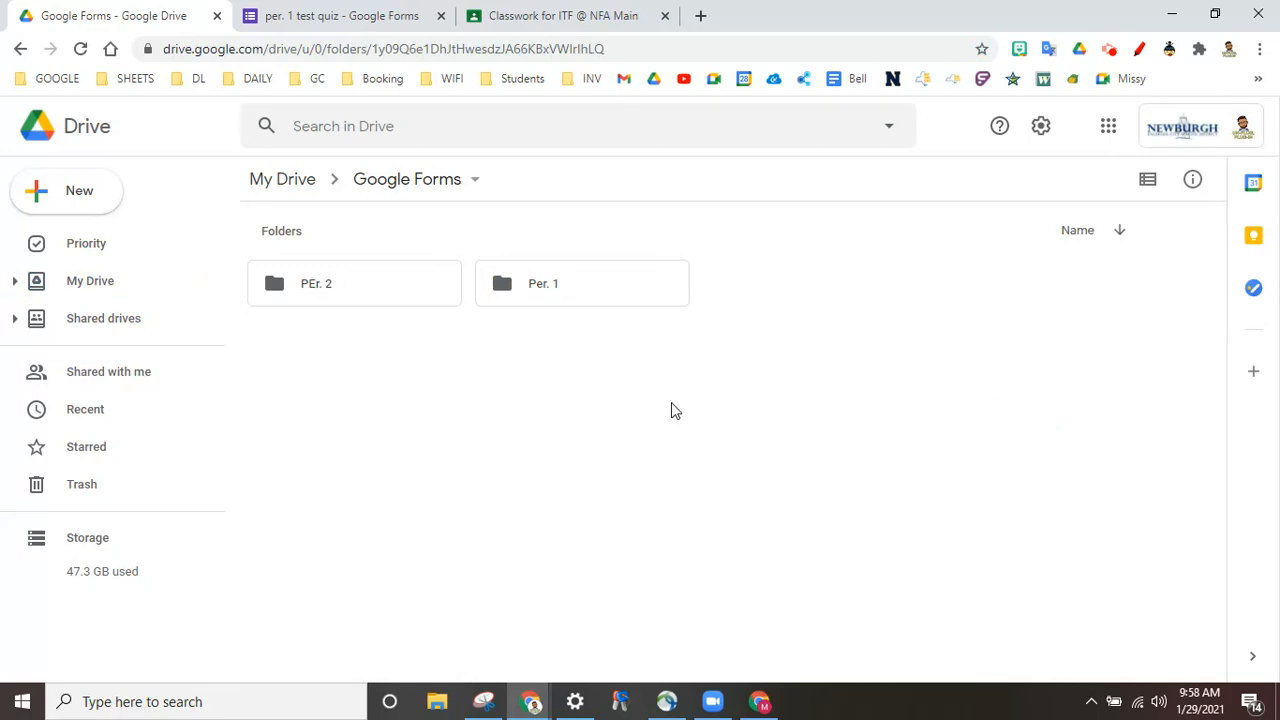
{"action": "double_click", "coordinate": [600, 285]}
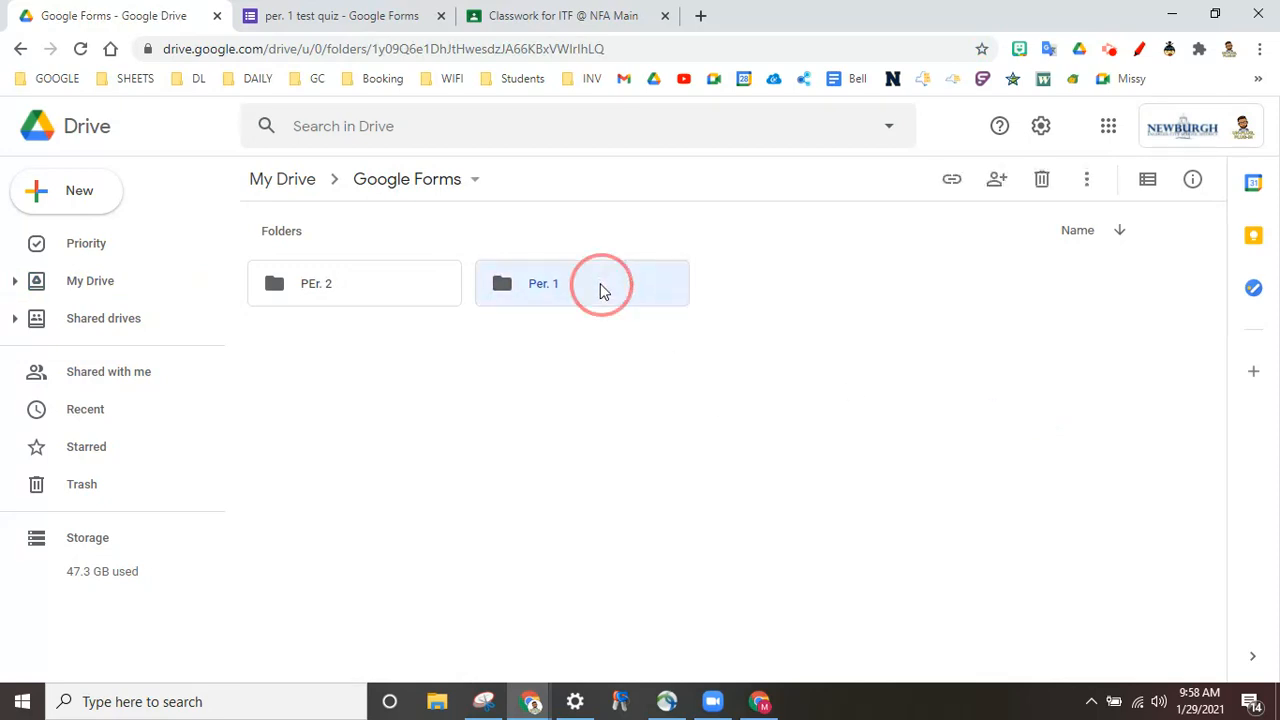
{"action": "double_click", "coordinate": [332, 392]}
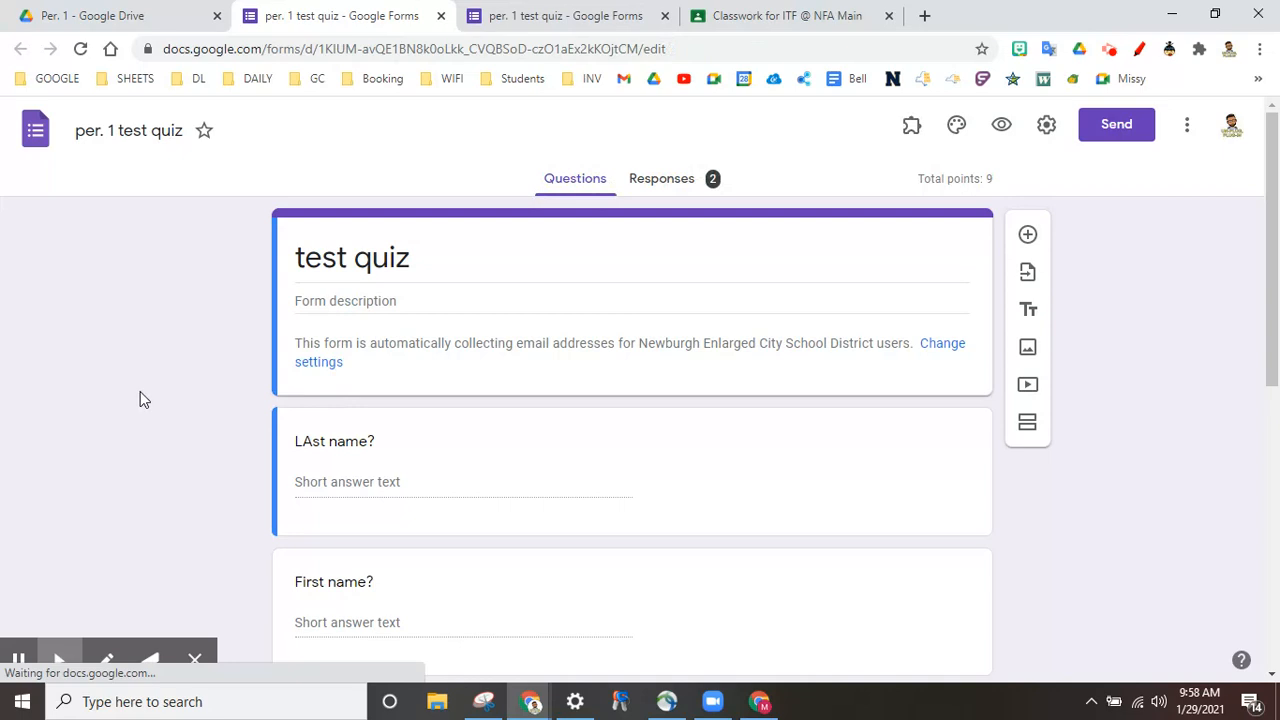
Step: View the Individual responses, stepping between both students, then toggle Questions and back to Responses
{"action": "left_click", "coordinate": [673, 187]}
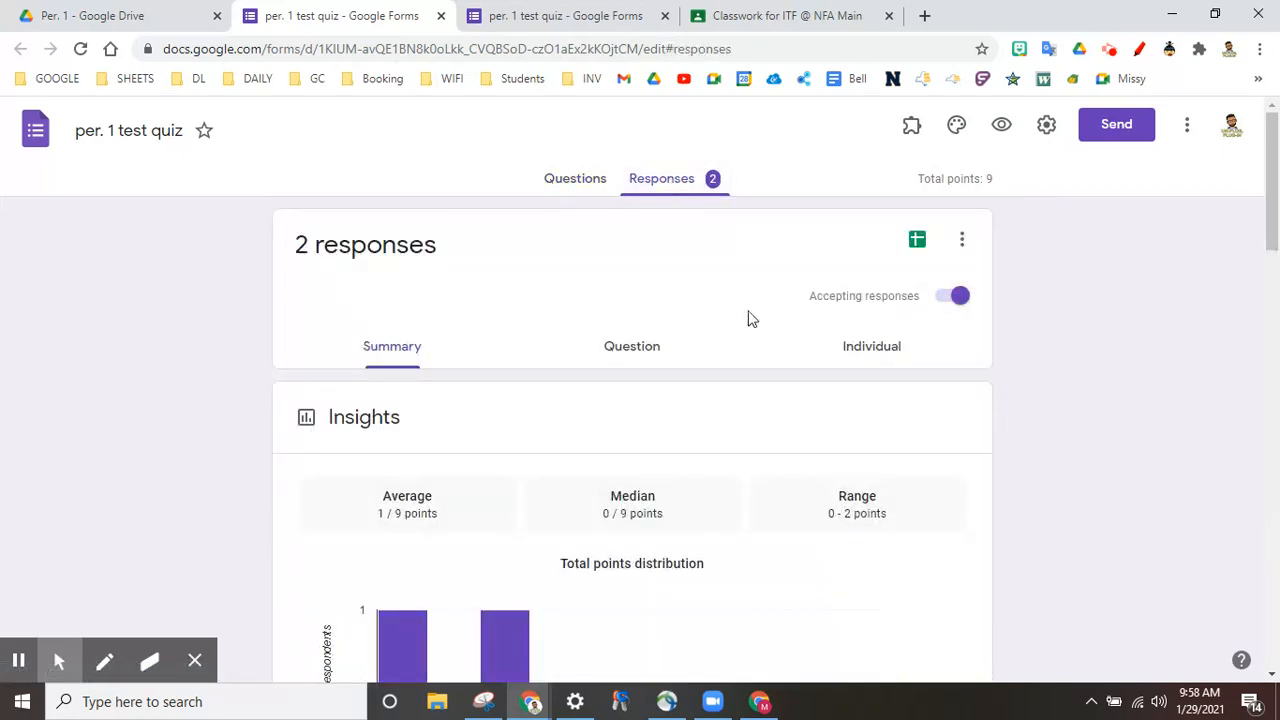
{"action": "left_click", "coordinate": [882, 346]}
{"action": "scroll", "coordinate": [599, 437], "scroll_direction": "down", "scroll_amount": 3}
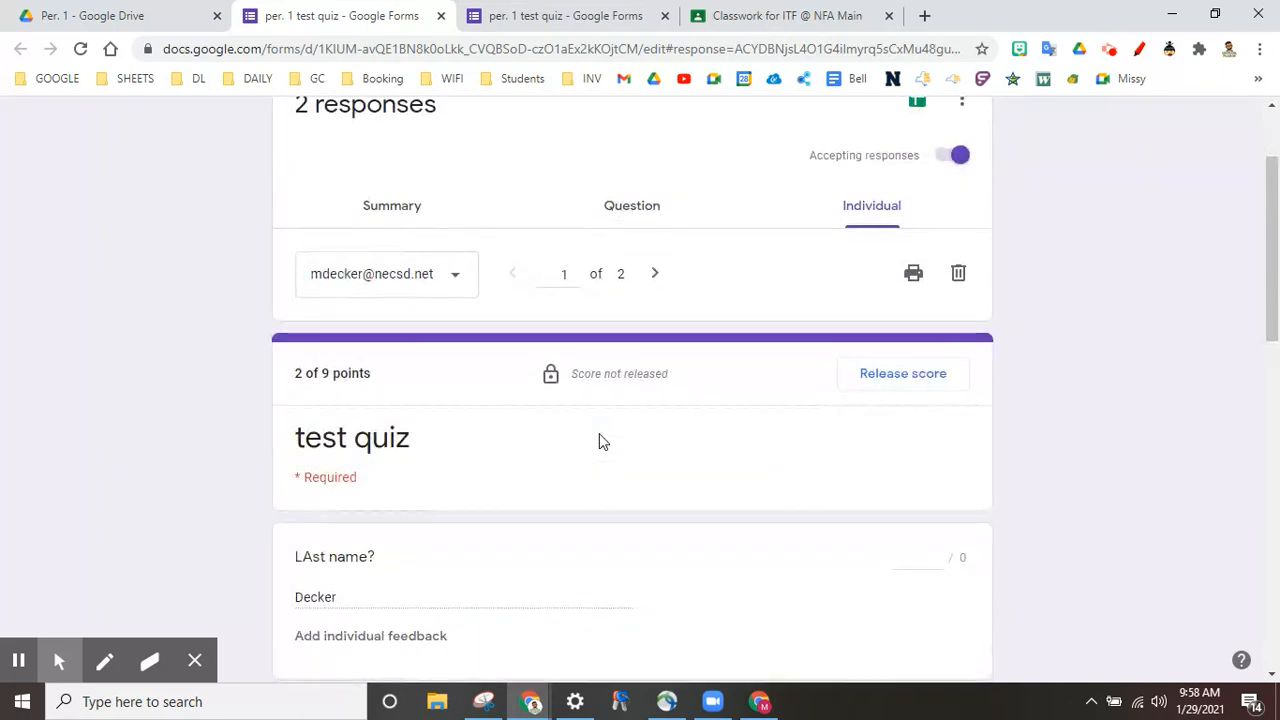
{"action": "scroll", "coordinate": [677, 243], "scroll_direction": "up", "scroll_amount": 1}
{"action": "left_click", "coordinate": [657, 258]}
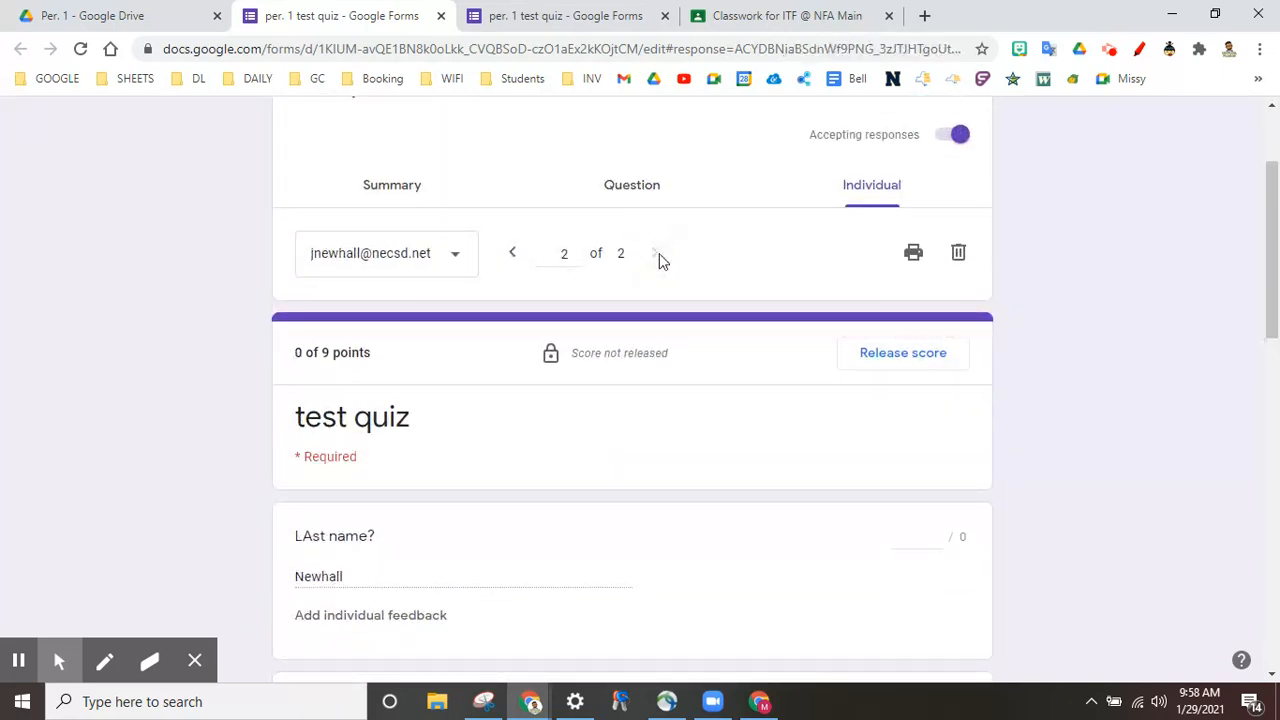
{"action": "left_click", "coordinate": [513, 262]}
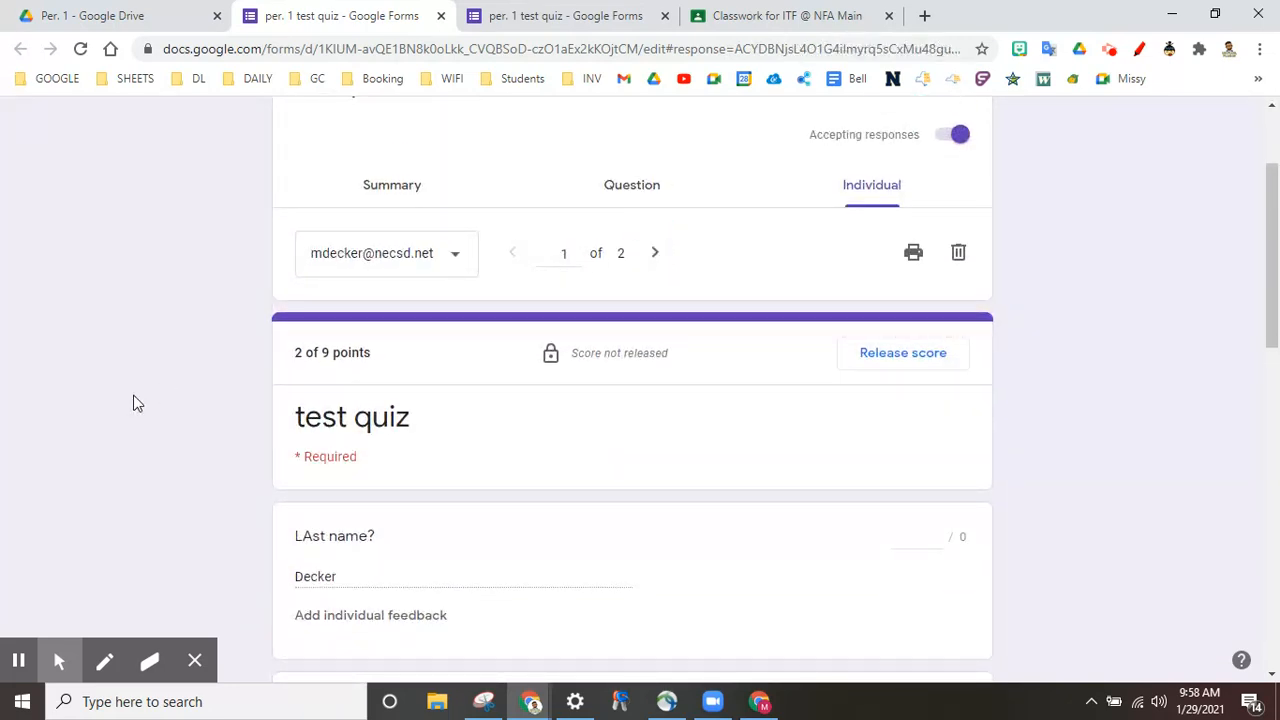
{"action": "scroll", "coordinate": [137, 403], "scroll_direction": "up", "scroll_amount": 2}
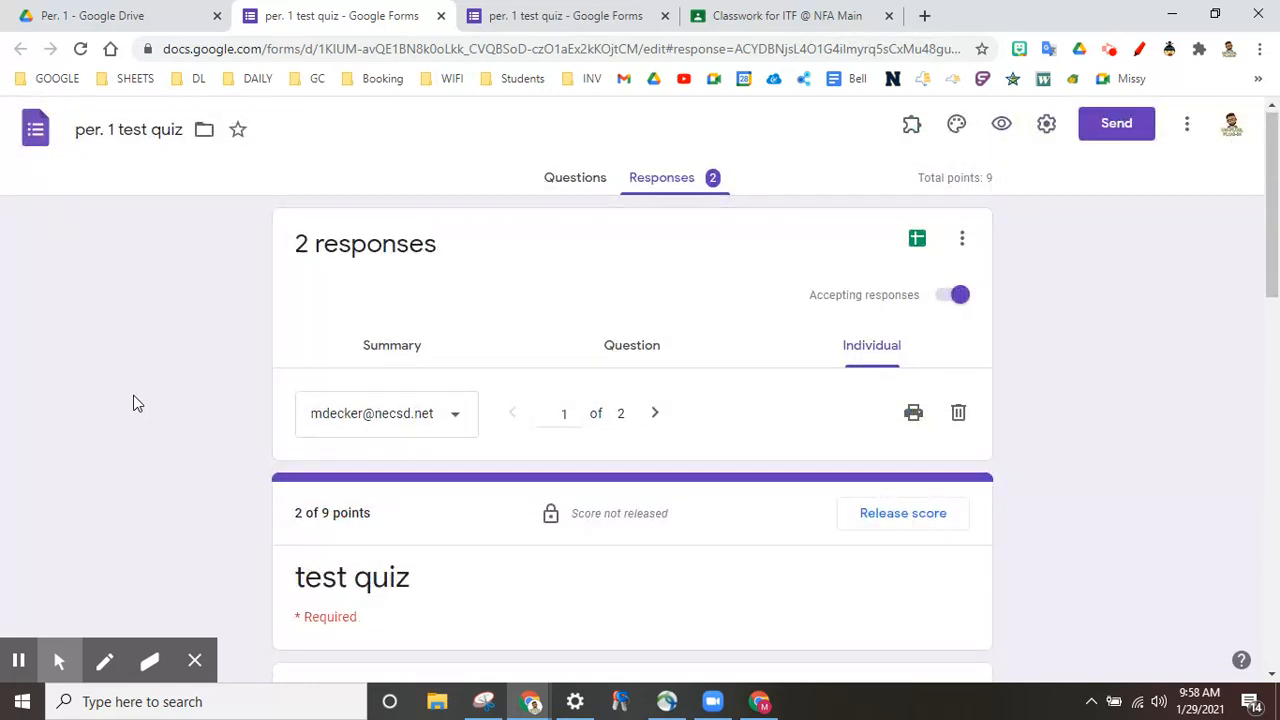
{"action": "left_click", "coordinate": [570, 185]}
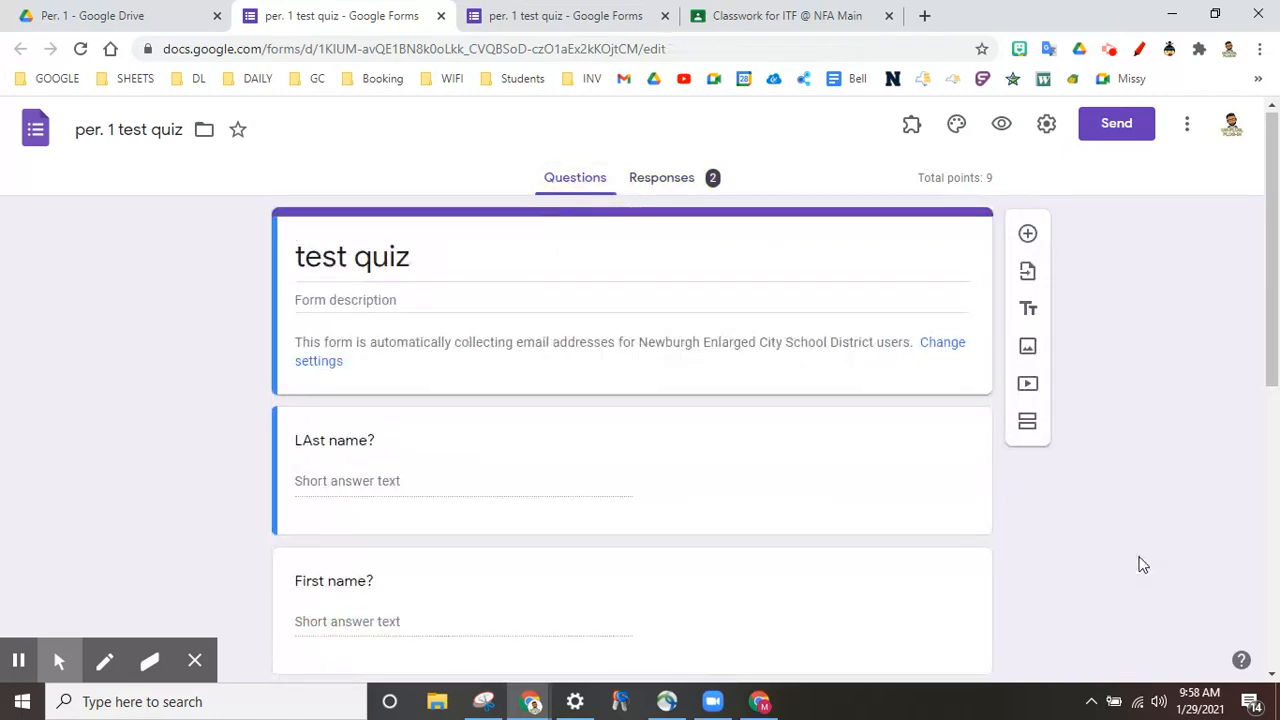
{"action": "left_click", "coordinate": [682, 181]}
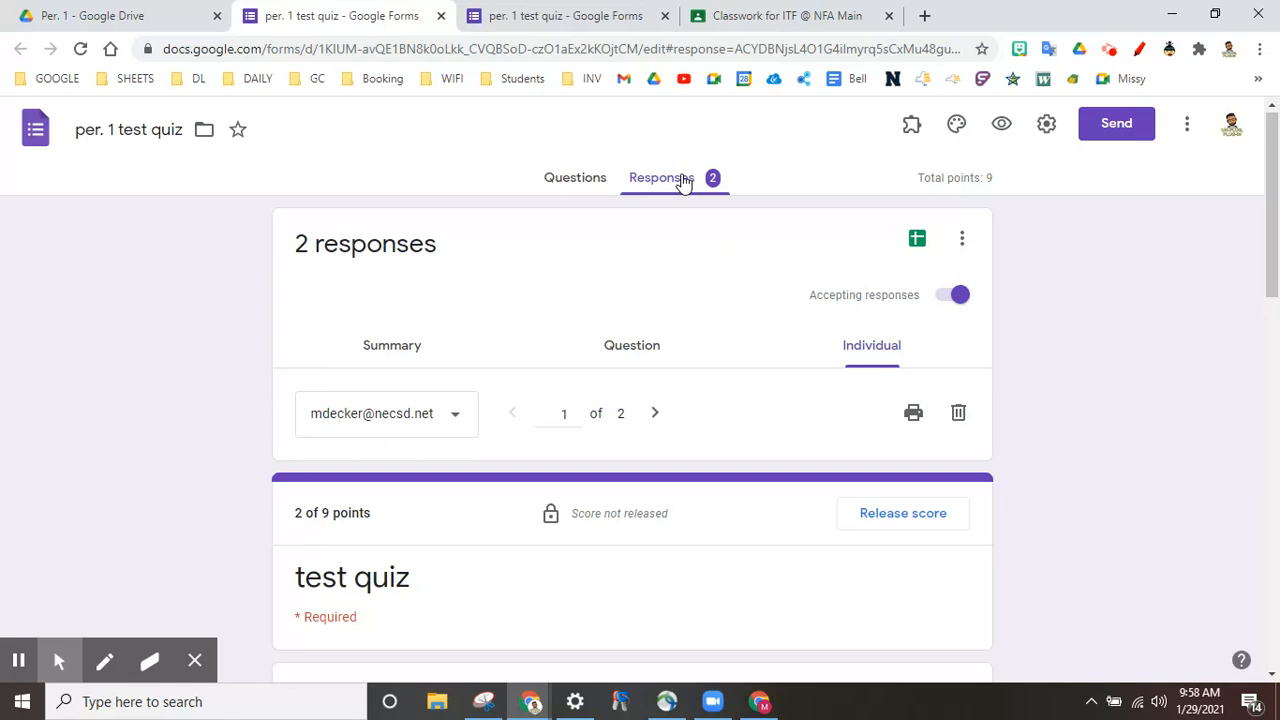
{"action": "scroll", "coordinate": [189, 526], "scroll_direction": "down", "scroll_amount": 2}
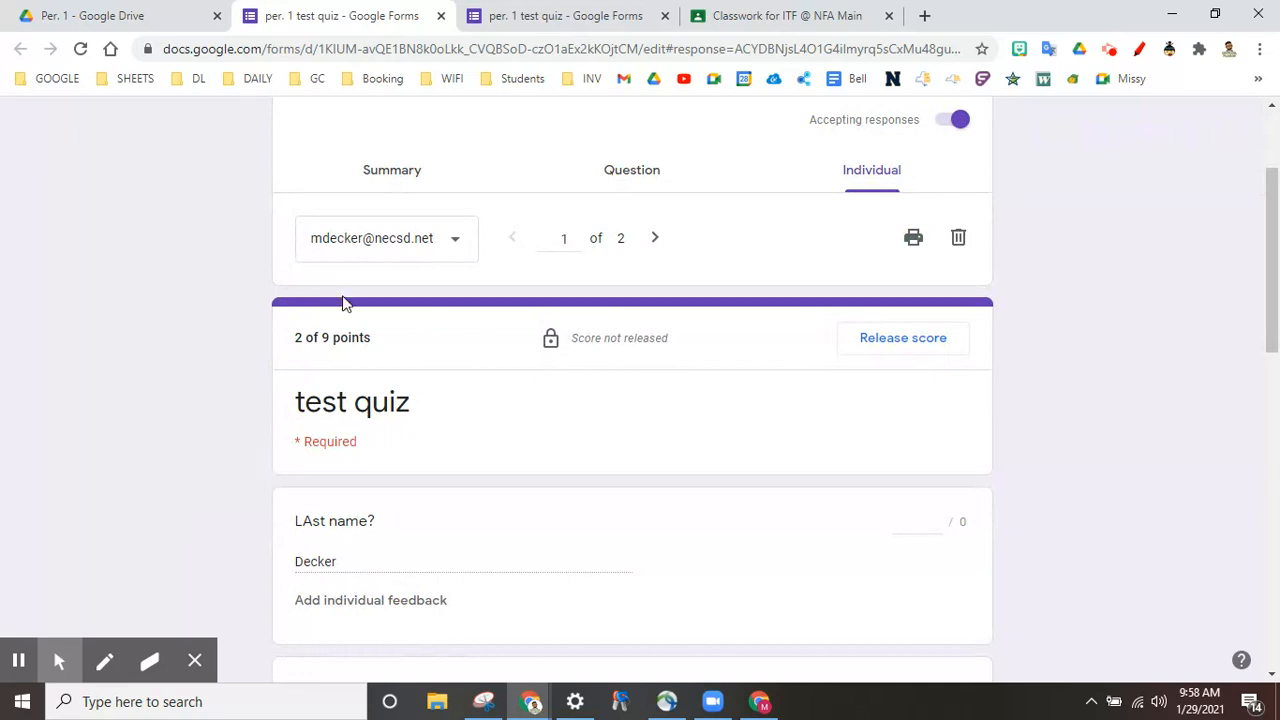
{"action": "left_click", "coordinate": [410, 162]}
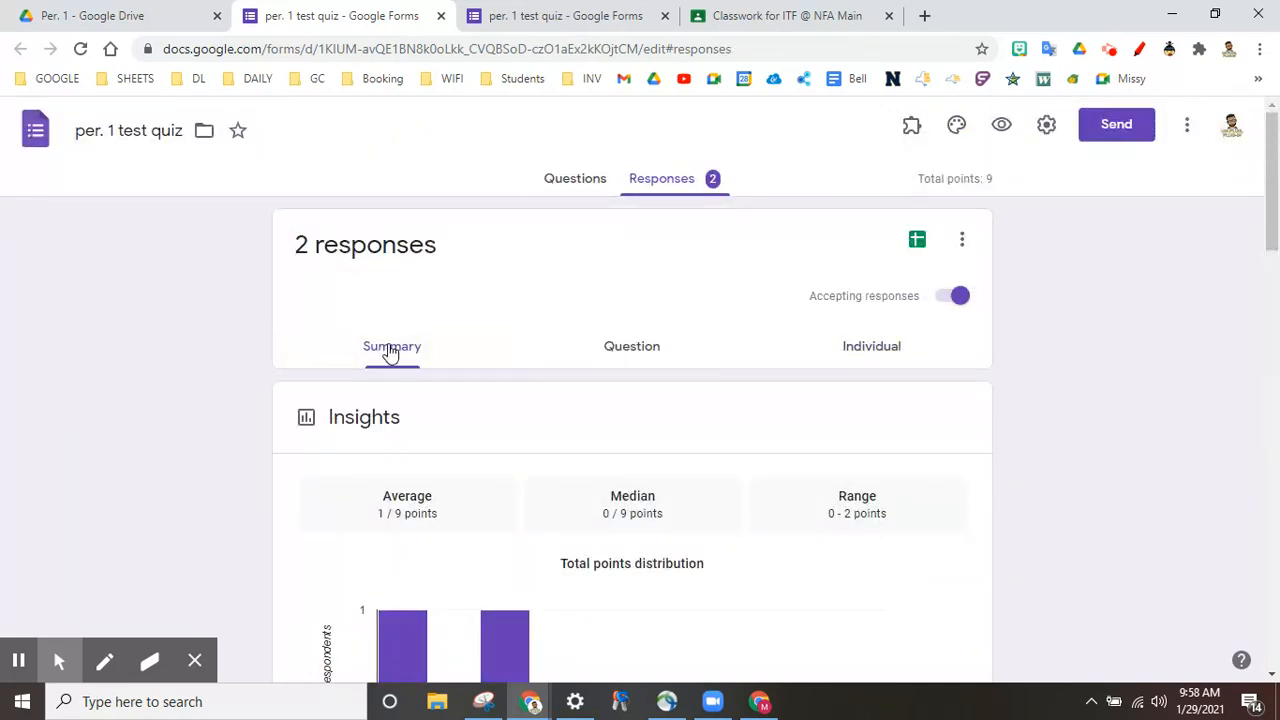
{"action": "scroll", "coordinate": [174, 463], "scroll_direction": "down", "scroll_amount": 2}
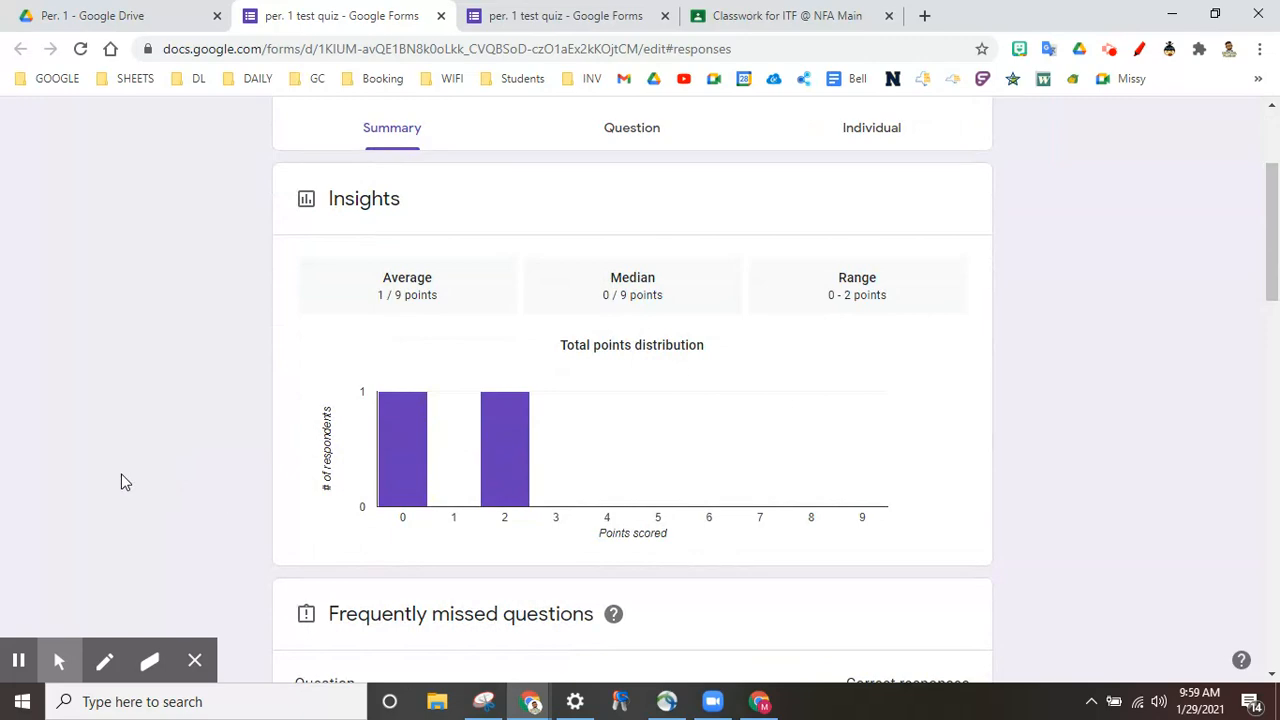
{"action": "scroll", "coordinate": [120, 478], "scroll_direction": "down", "scroll_amount": 3}
{"action": "scroll", "coordinate": [104, 452], "scroll_direction": "down", "scroll_amount": 10}
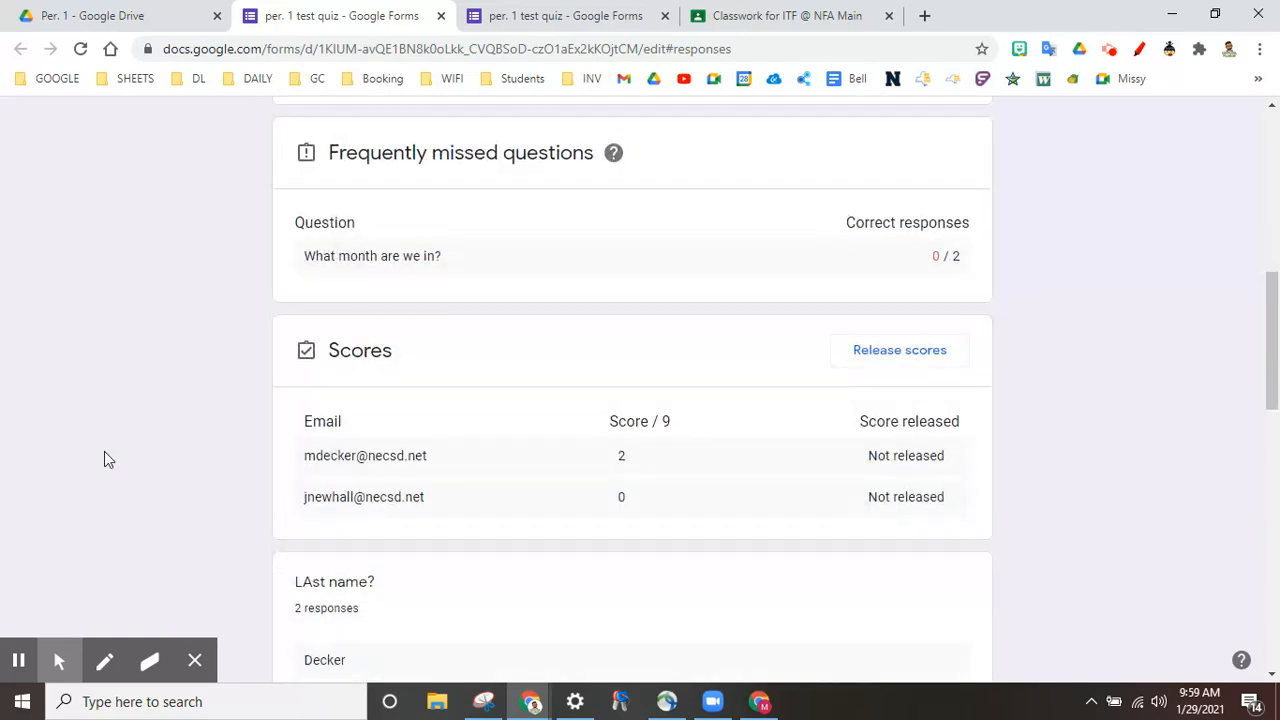
{"action": "scroll", "coordinate": [108, 459], "scroll_direction": "down", "scroll_amount": 2}
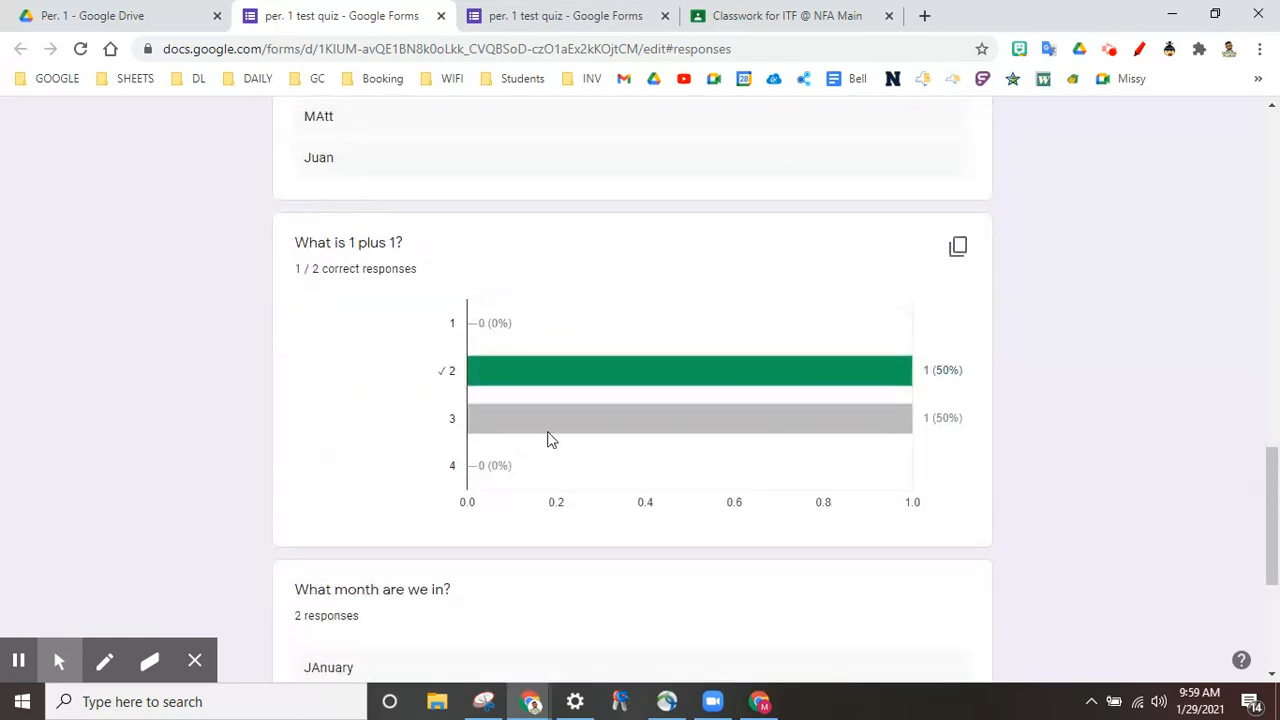
{"action": "scroll", "coordinate": [166, 403], "scroll_direction": "down", "scroll_amount": 4}
{"action": "scroll", "coordinate": [166, 404], "scroll_direction": "up", "scroll_amount": 12}
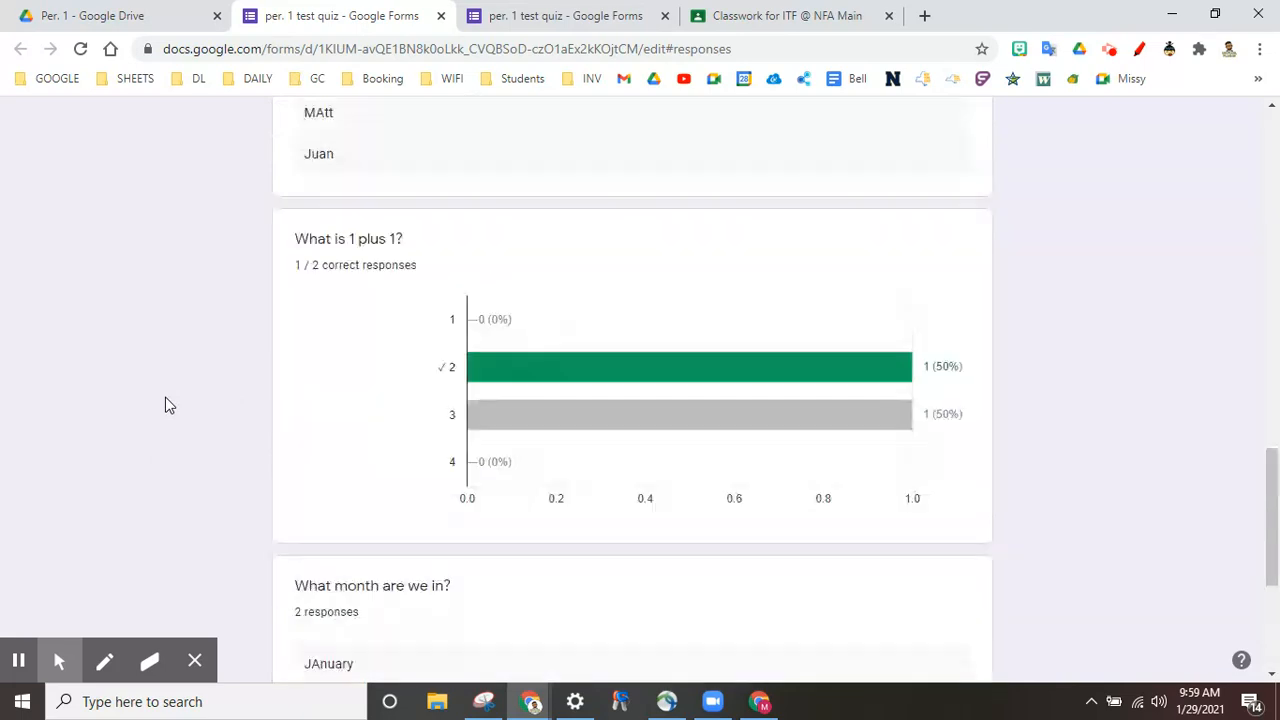
{"action": "scroll", "coordinate": [165, 405], "scroll_direction": "up", "scroll_amount": 5}
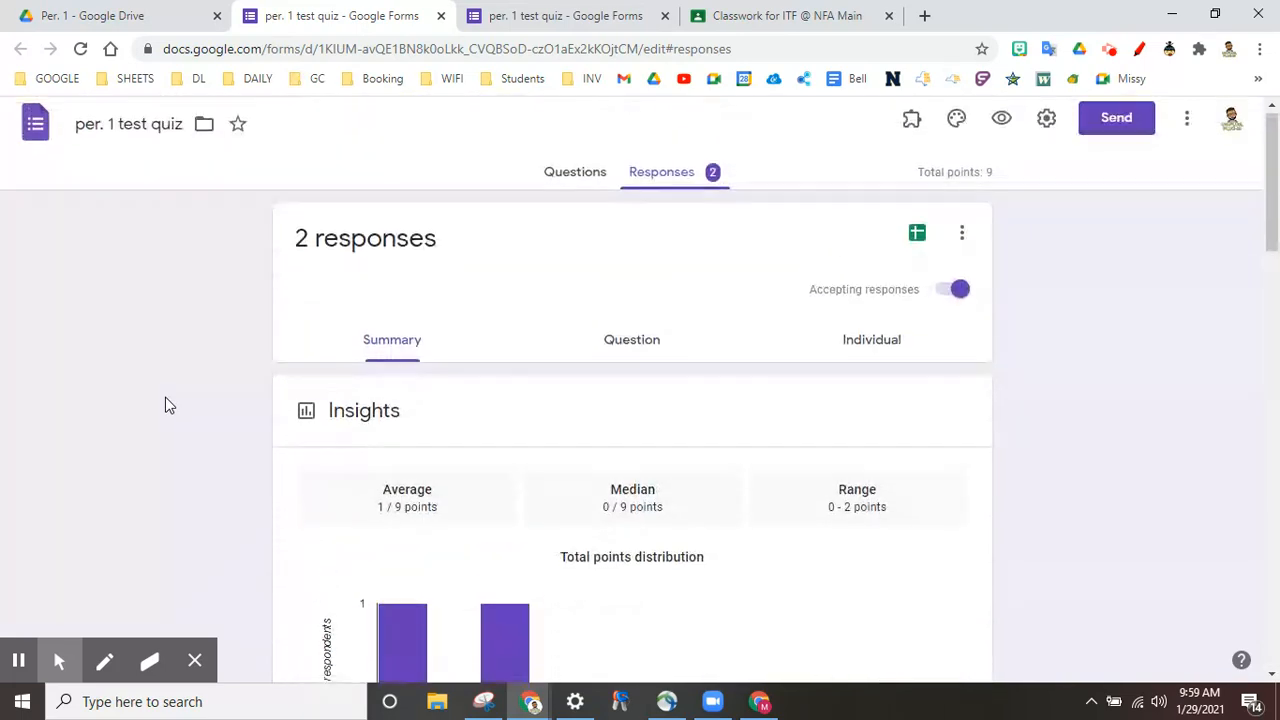
{"action": "left_click", "coordinate": [640, 350]}
{"action": "scroll", "coordinate": [116, 472], "scroll_direction": "down", "scroll_amount": 1}
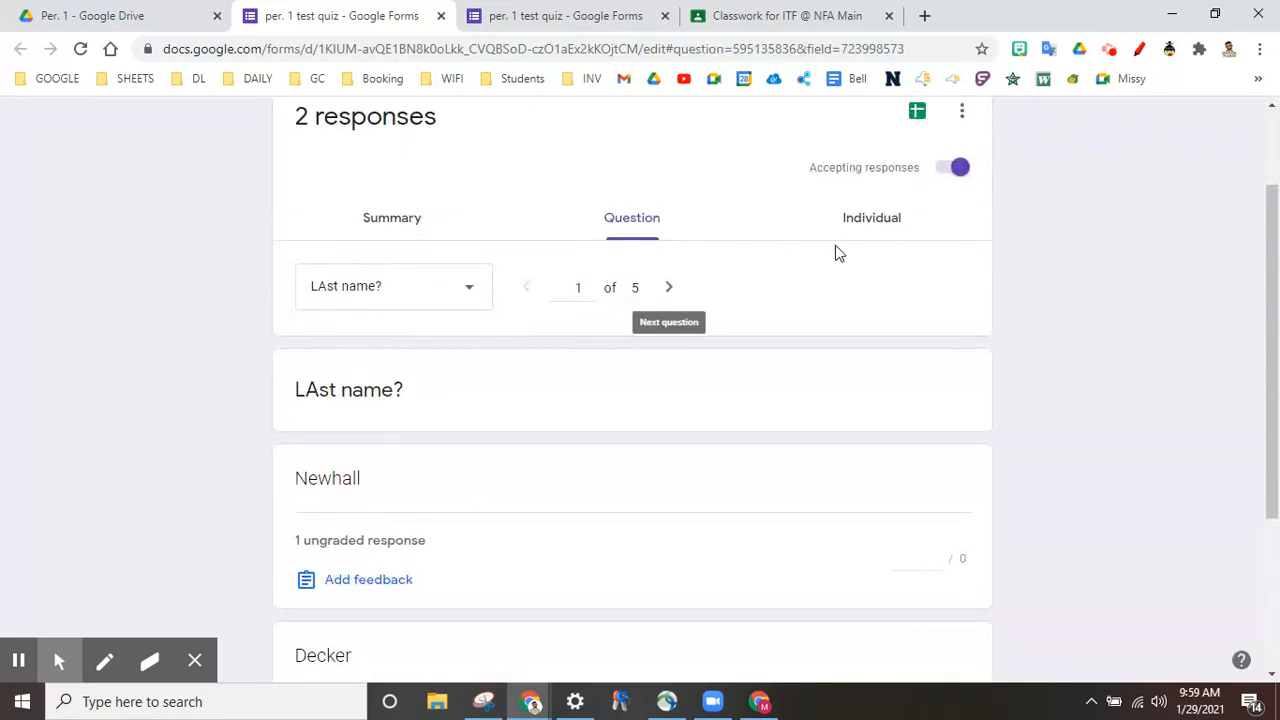
{"action": "left_click", "coordinate": [890, 218]}
{"action": "left_click", "coordinate": [459, 421]}
{"action": "left_click", "coordinate": [229, 452]}
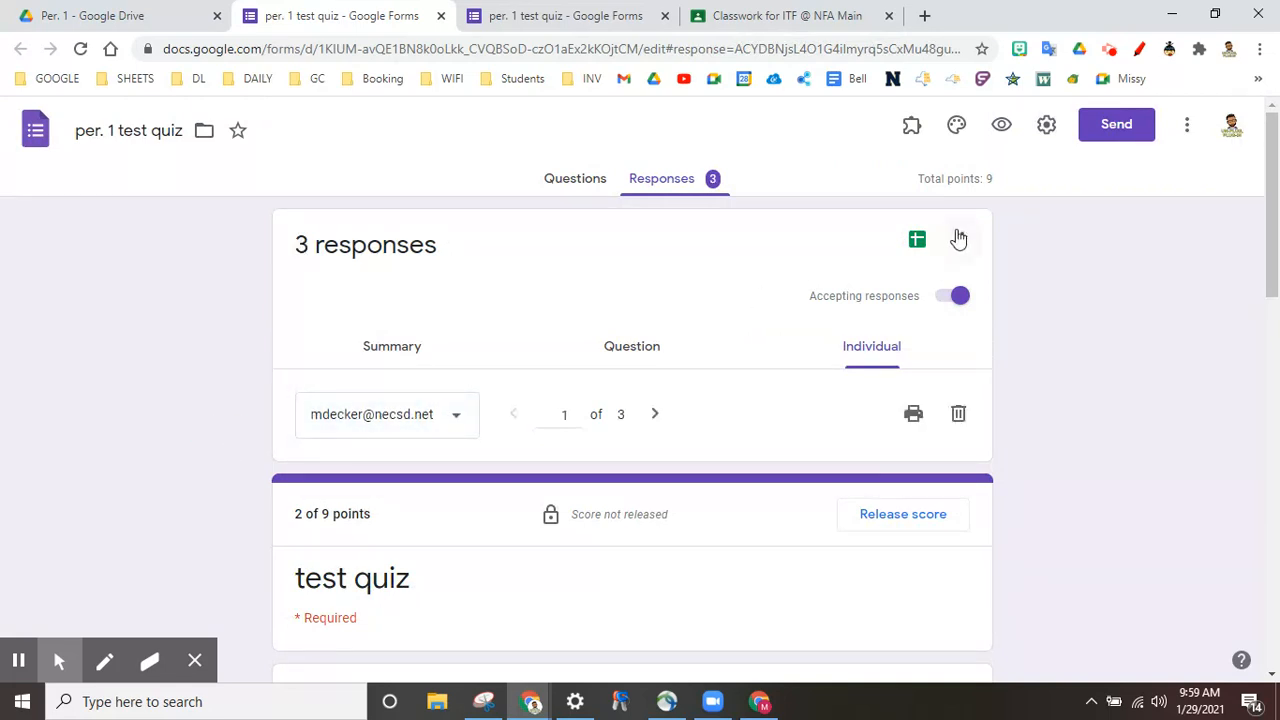
Step: Link the responses to a new spreadsheet named 'per. 1 test quiz (Responses)'
{"action": "left_click", "coordinate": [918, 245]}
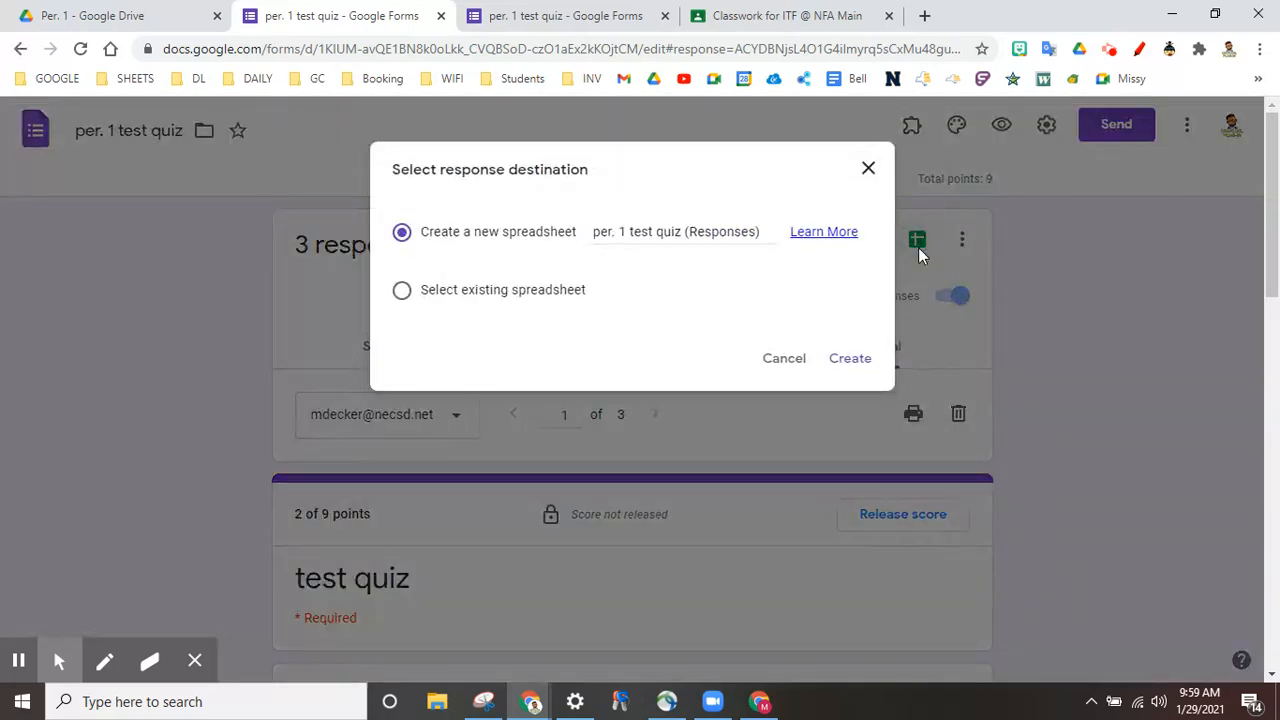
{"action": "left_click", "coordinate": [862, 361]}
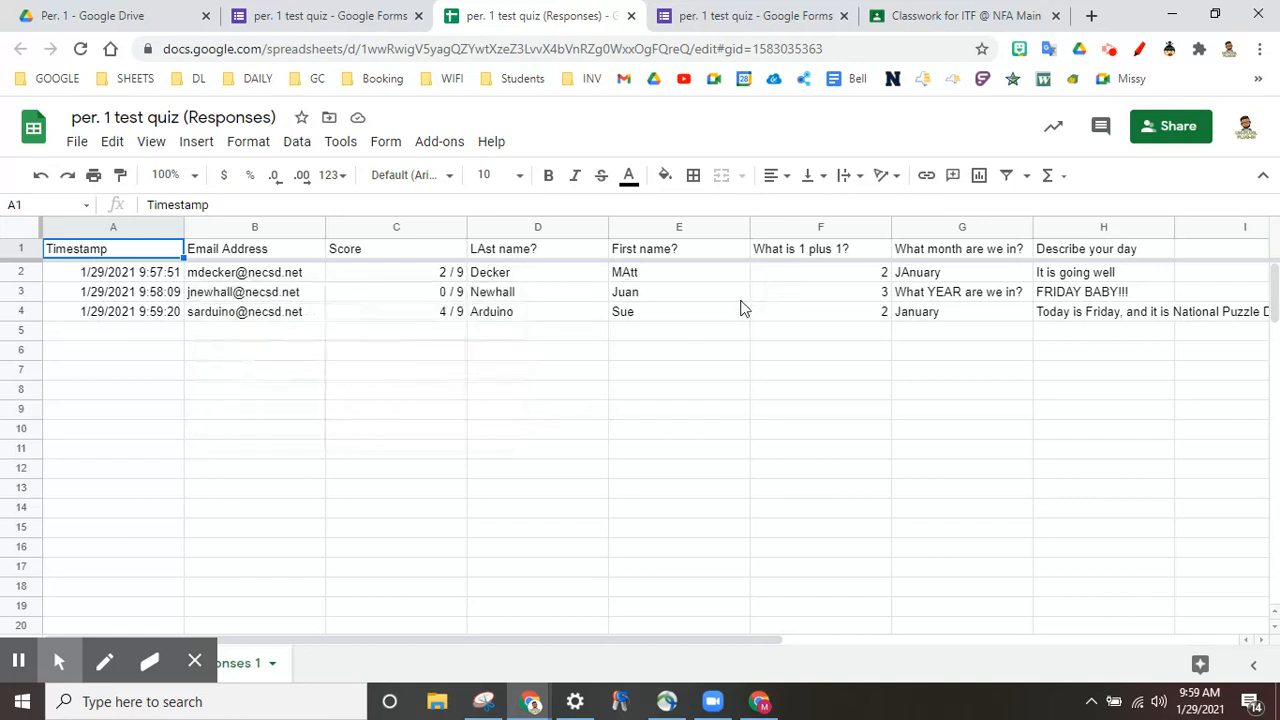
Step: Scroll across the response rows and scores, then return to the Per. 1 Drive folder
{"action": "scroll", "coordinate": [742, 308], "scroll_direction": "right", "scroll_amount": 5}
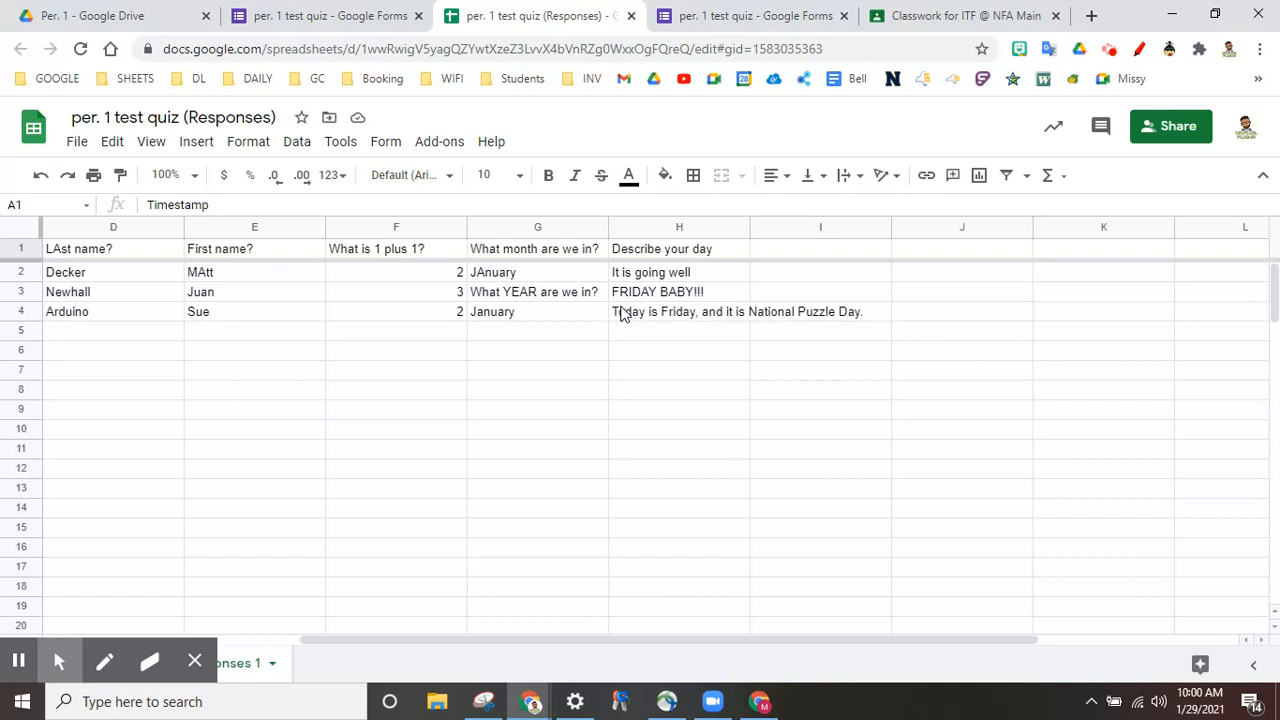
{"action": "scroll", "coordinate": [392, 302], "scroll_direction": "left", "scroll_amount": 5}
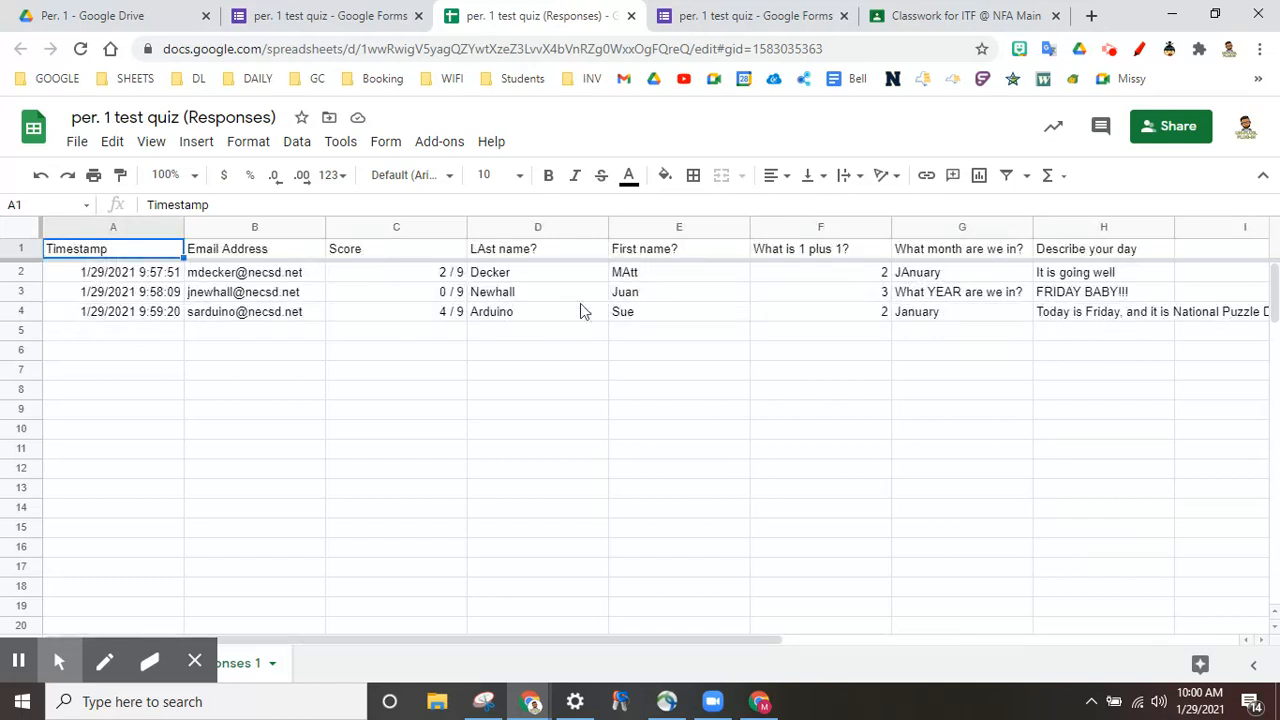
{"action": "scroll", "coordinate": [651, 315], "scroll_direction": "right", "scroll_amount": 1}
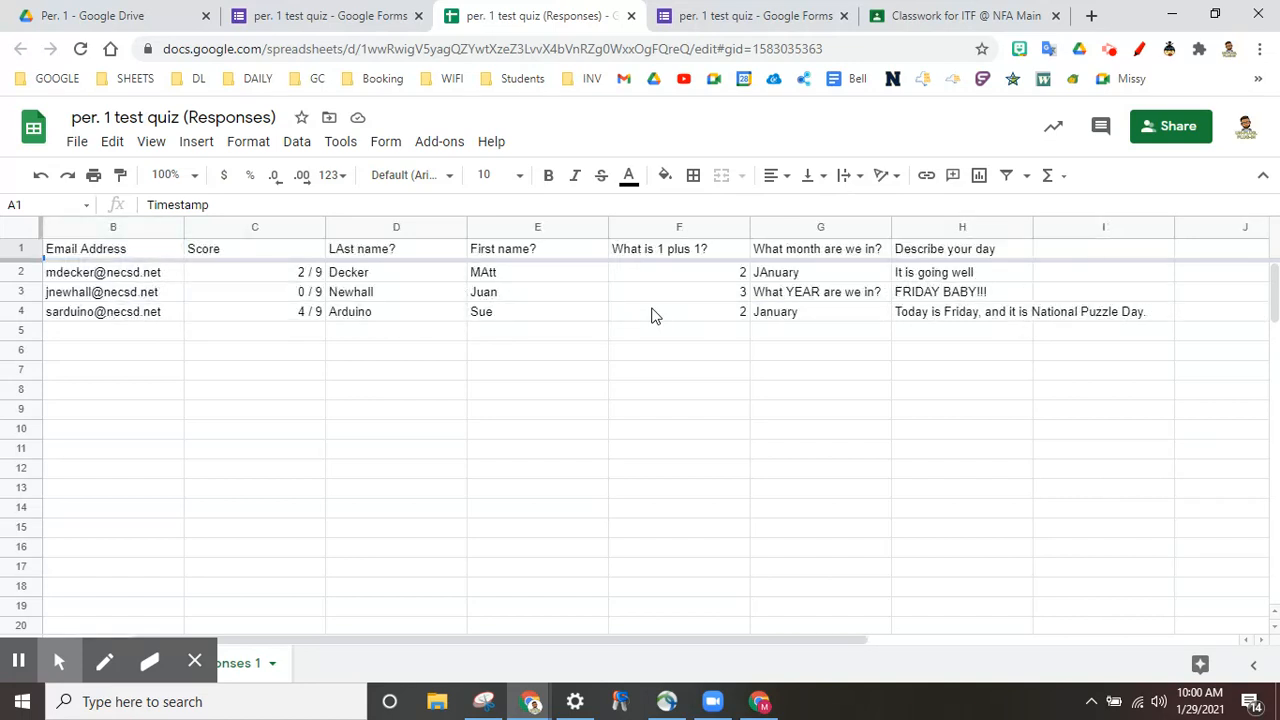
{"action": "scroll", "coordinate": [651, 315], "scroll_direction": "left", "scroll_amount": 1}
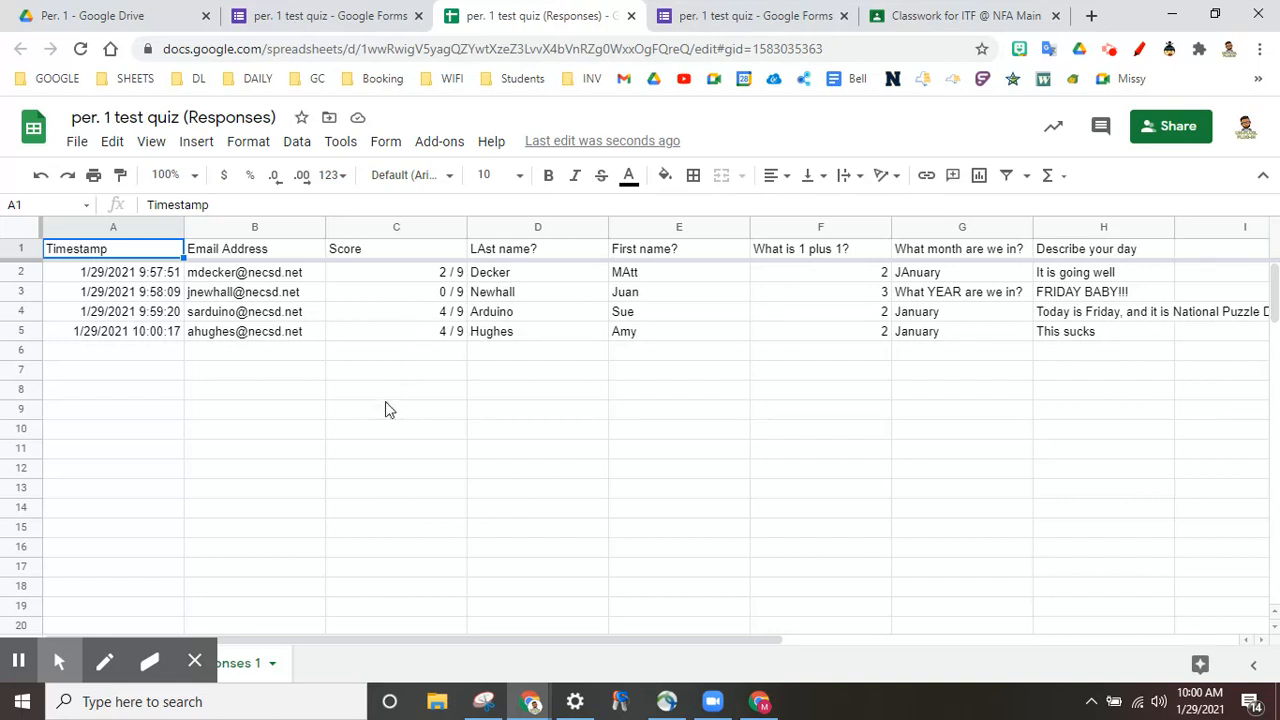
{"action": "left_click", "coordinate": [87, 12]}
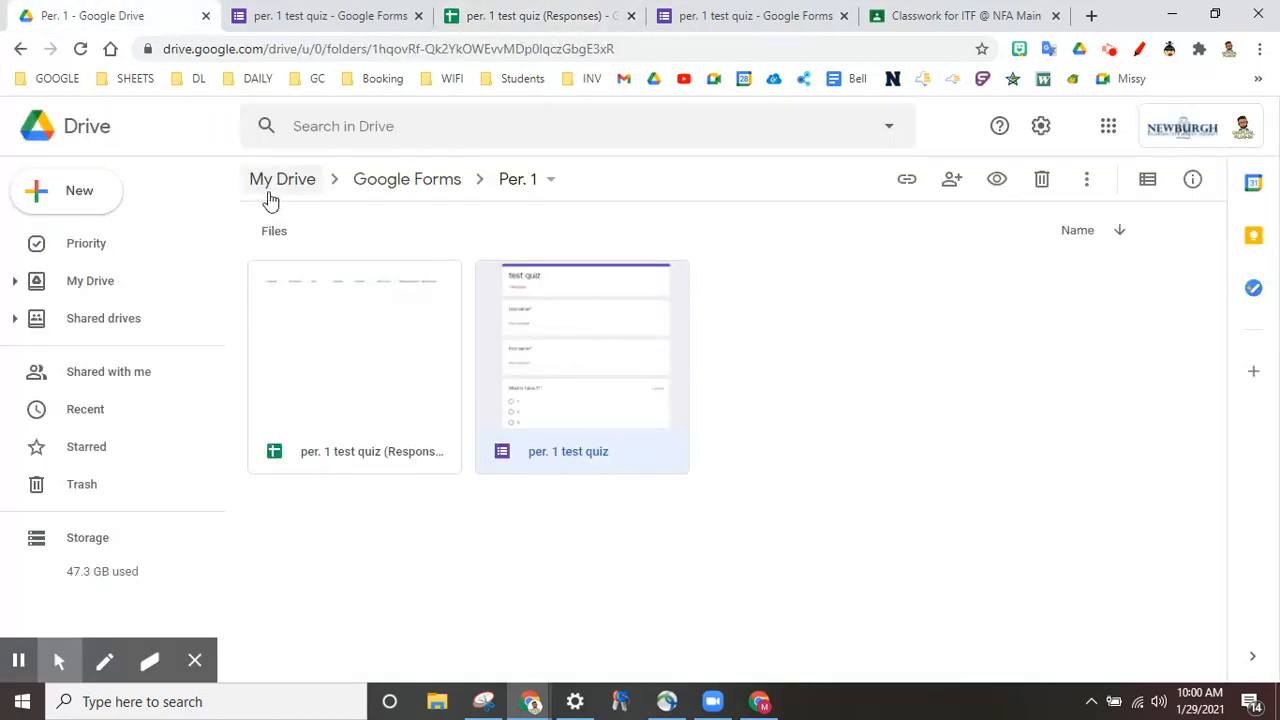
{"action": "left_click", "coordinate": [476, 622]}
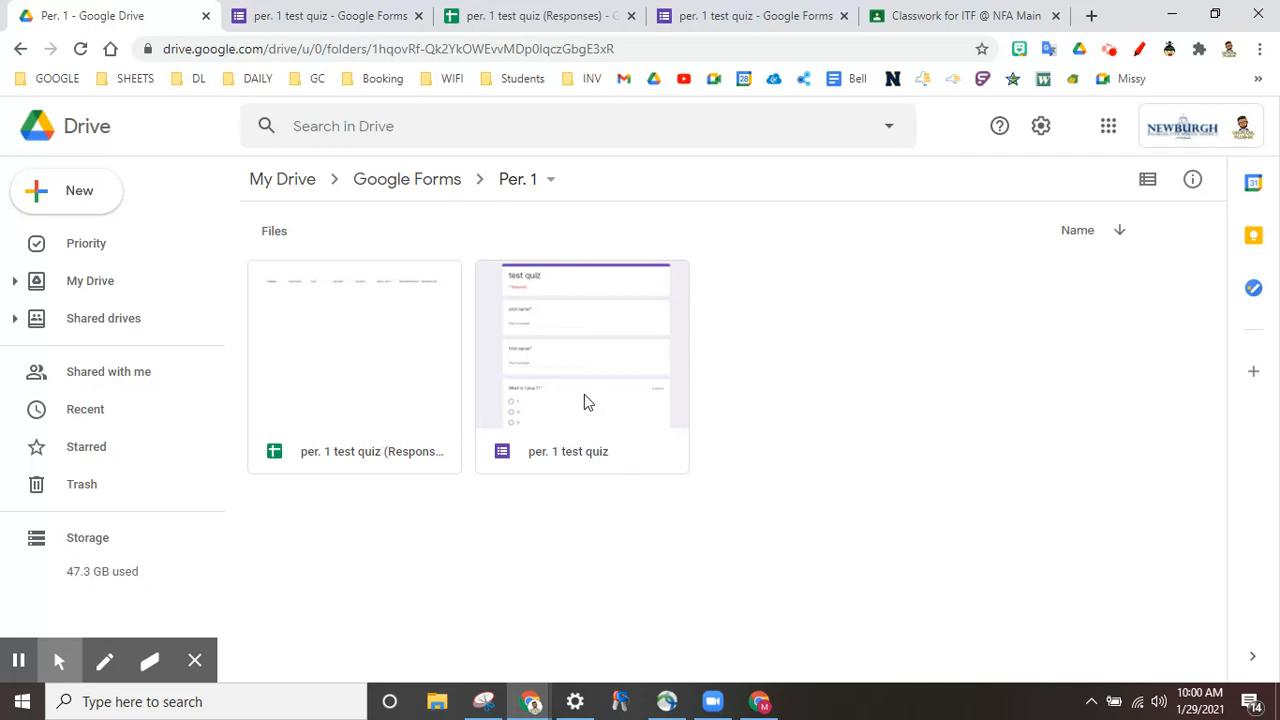
{"action": "left_click", "coordinate": [393, 181]}
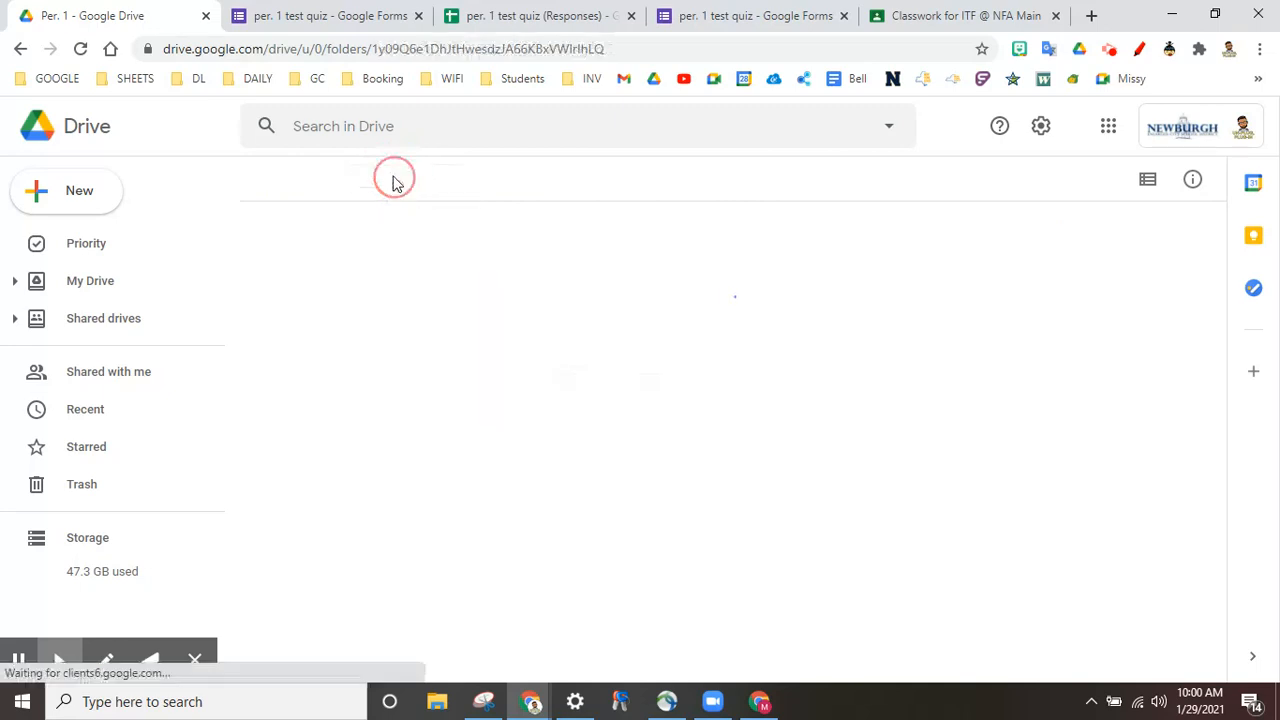
{"action": "left_click", "coordinate": [559, 306]}
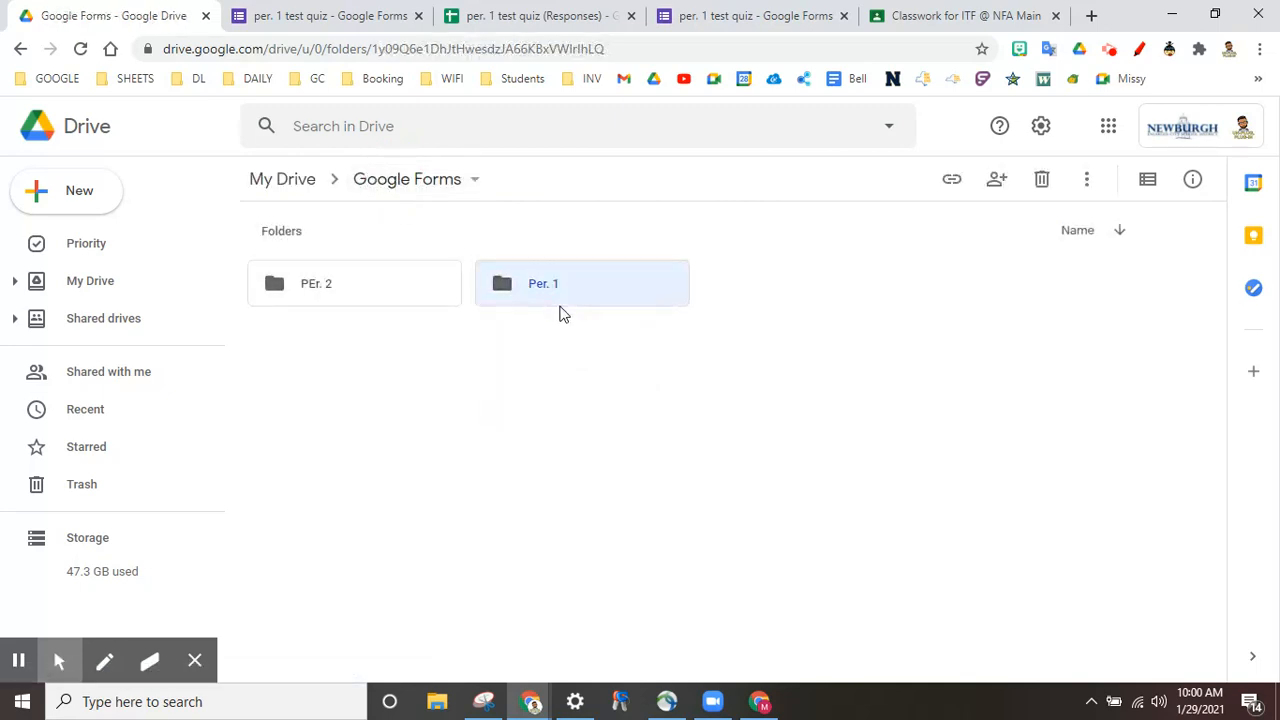
{"action": "double_click", "coordinate": [562, 314]}
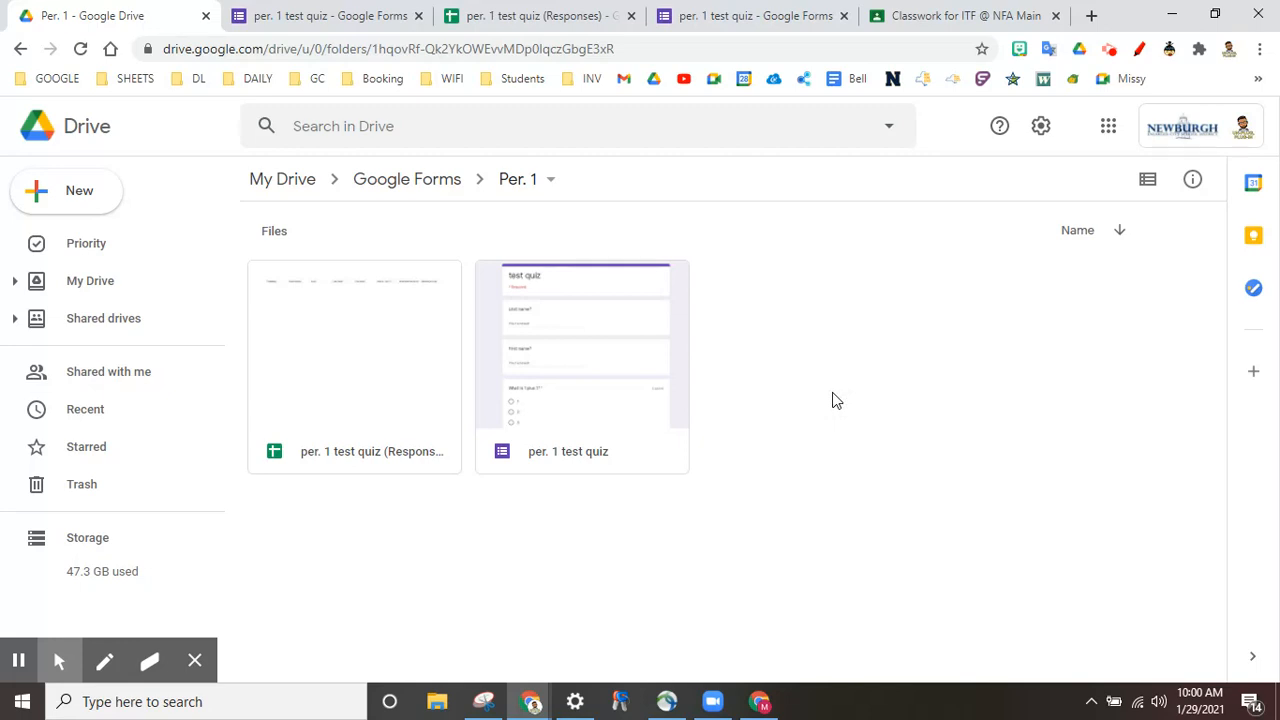
Step: View the test quiz assignment's student work in Classroom, then close that tab
{"action": "left_click", "coordinate": [955, 17]}
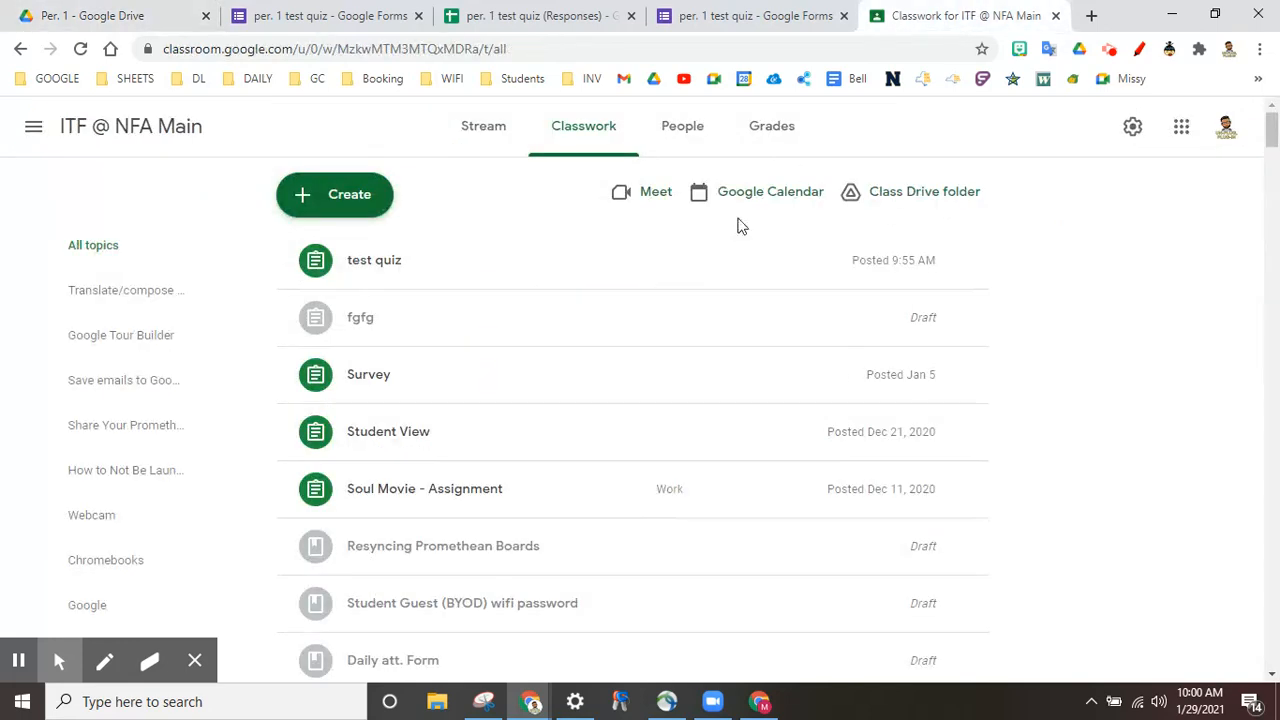
{"action": "left_click", "coordinate": [389, 268]}
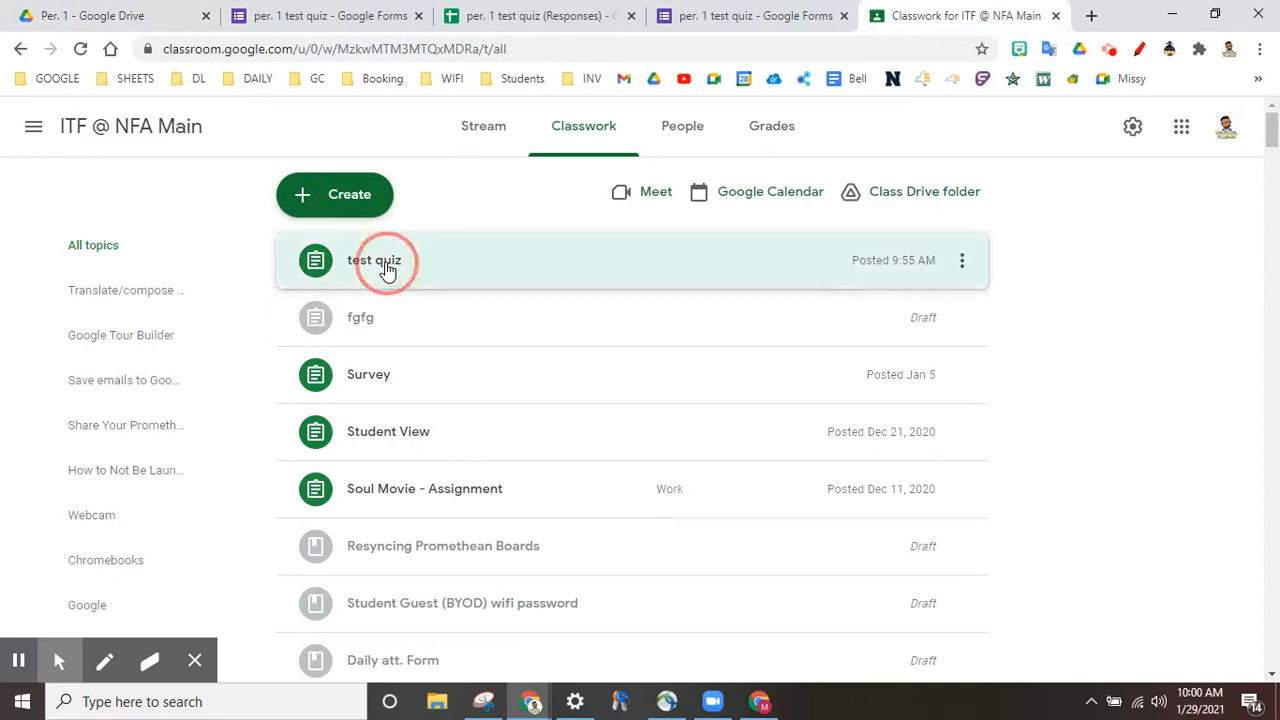
{"action": "left_click", "coordinate": [337, 518]}
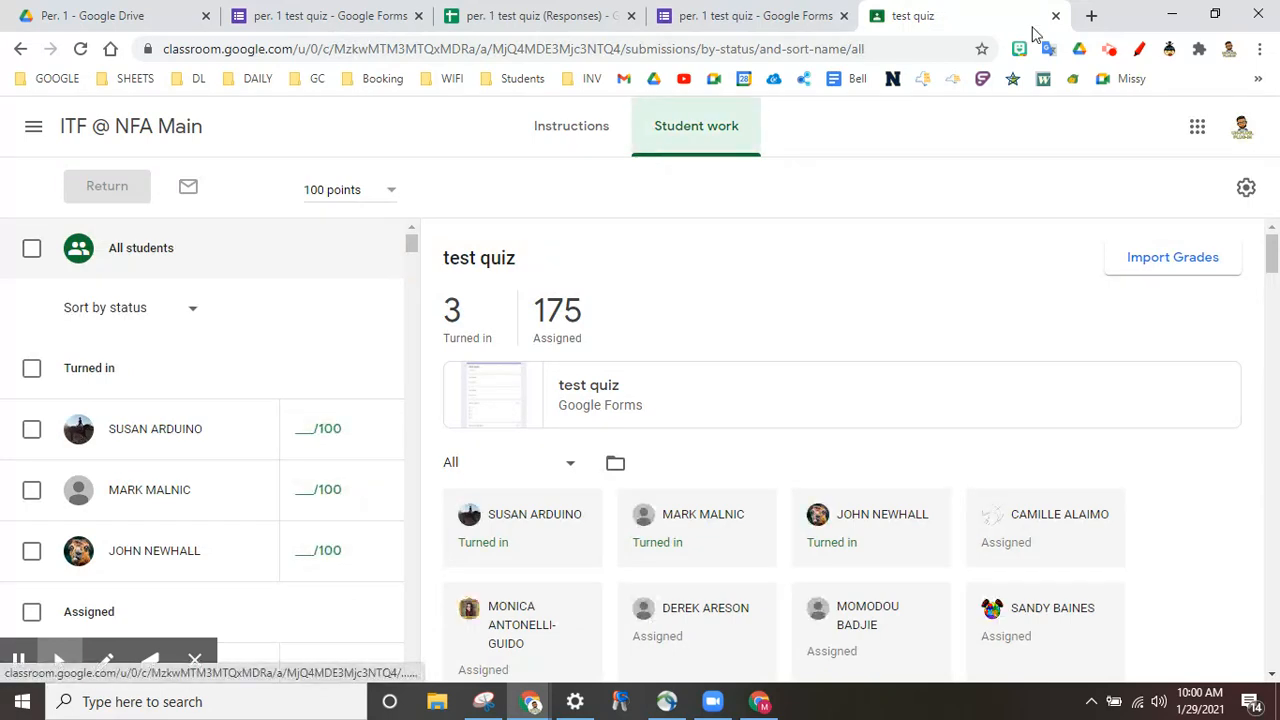
{"action": "left_click", "coordinate": [1057, 16]}
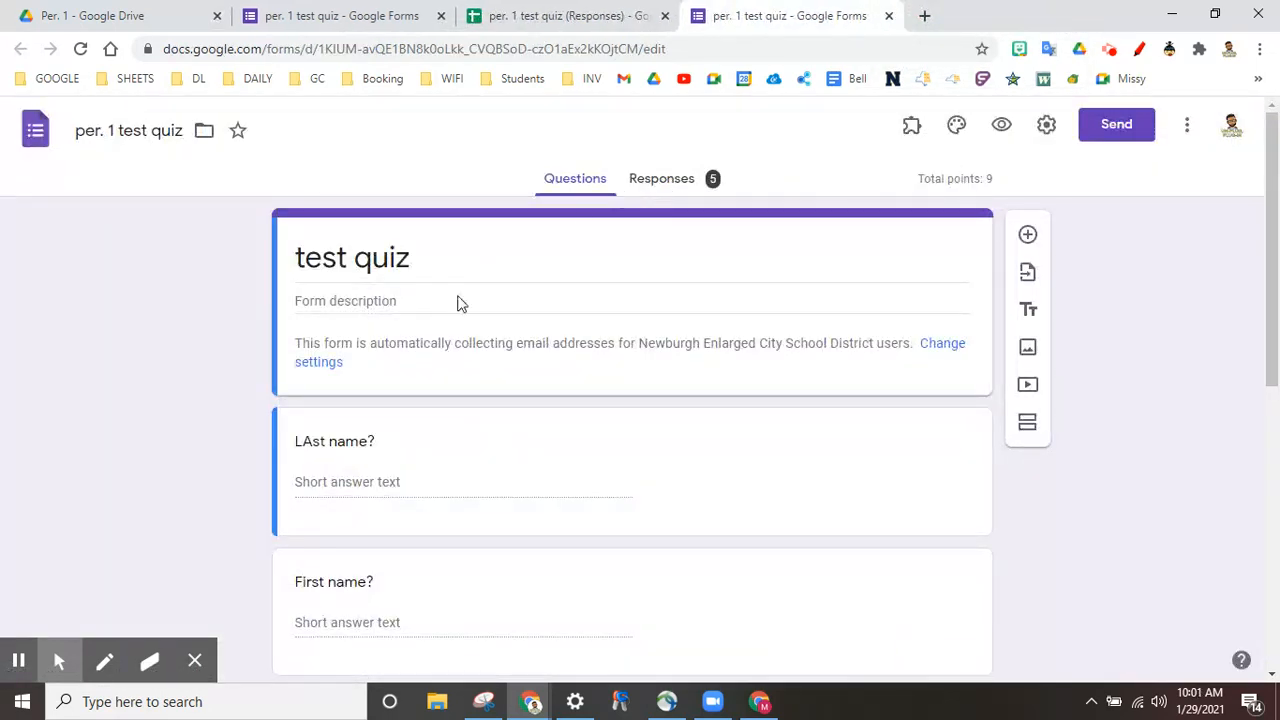
Step: Reopen 'per. 1 test quiz' from Drive's Per. 1 folder and show its 5-response summary
{"action": "left_click", "coordinate": [86, 16]}
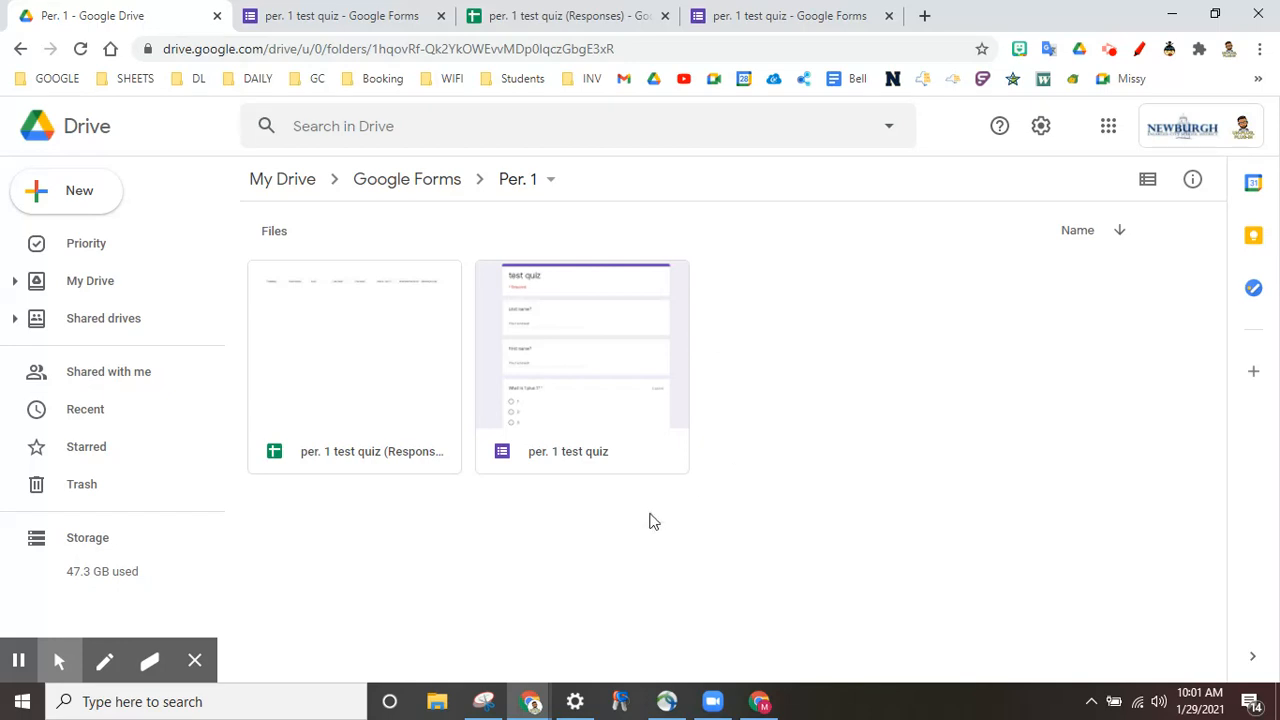
{"action": "double_click", "coordinate": [575, 364]}
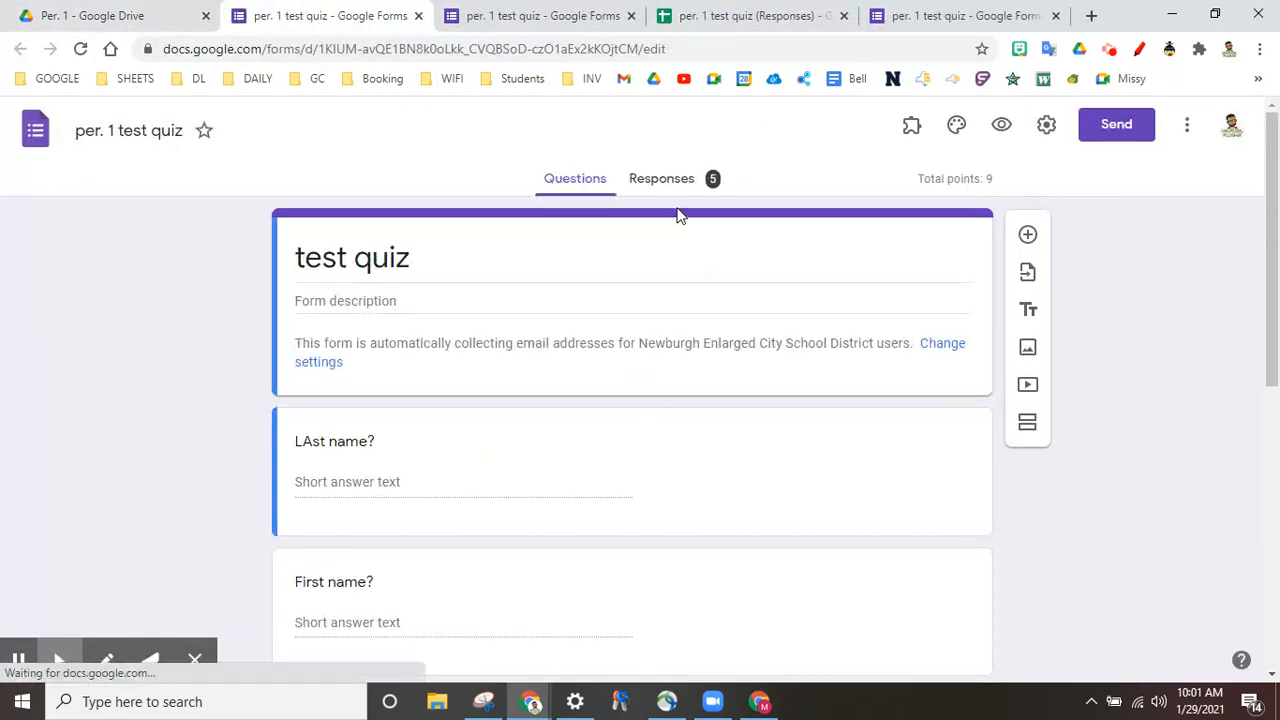
{"action": "left_click", "coordinate": [665, 190]}
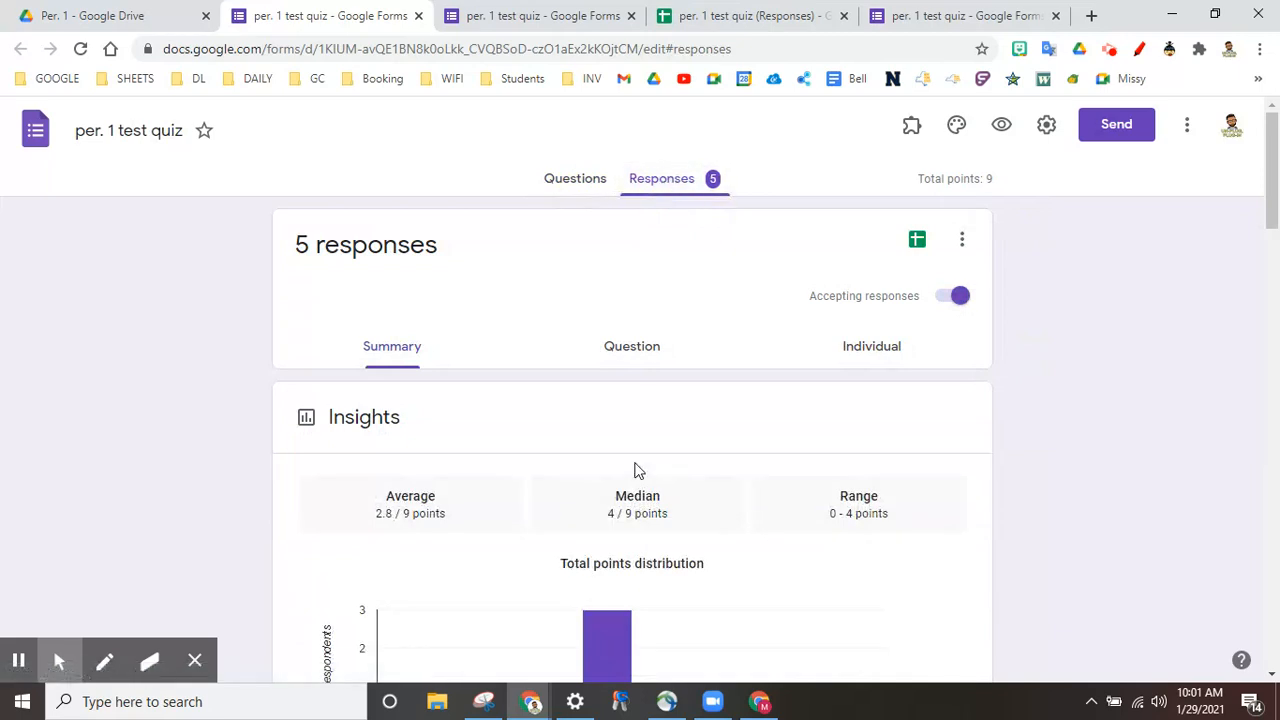
Step: Show the first respondent's individual answers and find the Describe your day question
{"action": "left_click", "coordinate": [876, 353]}
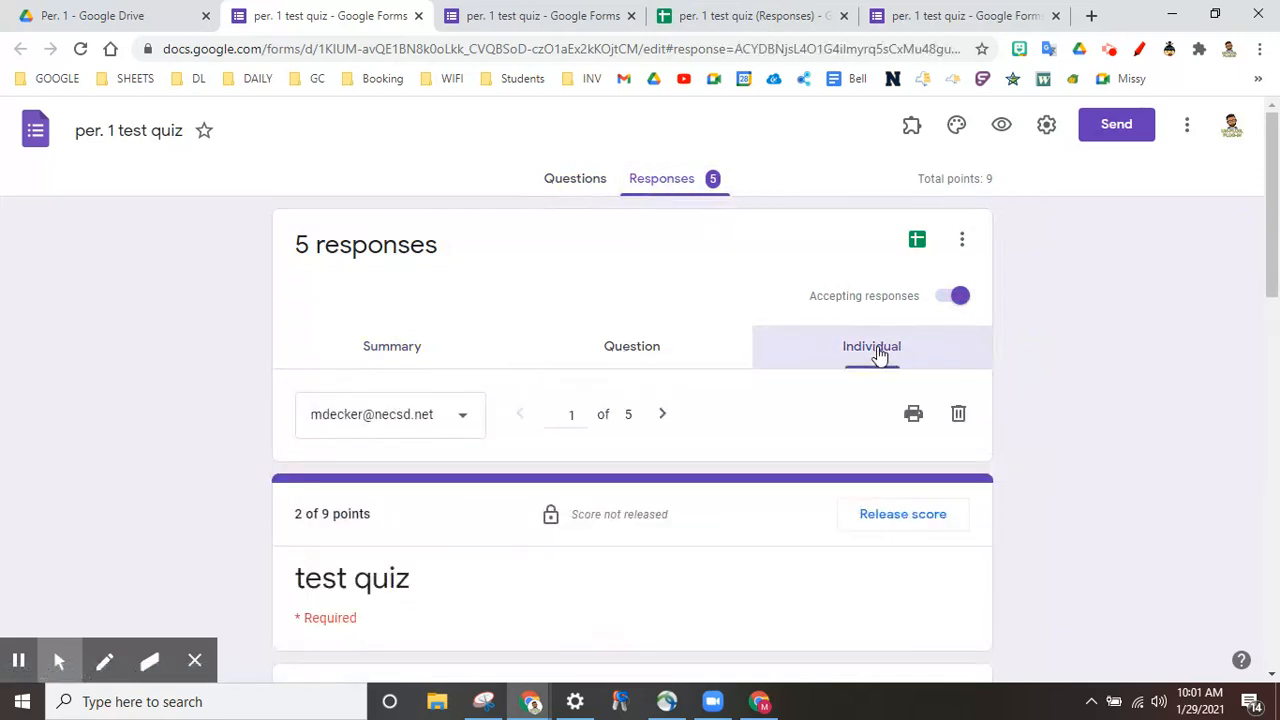
{"action": "scroll", "coordinate": [1102, 414], "scroll_direction": "down", "scroll_amount": 5}
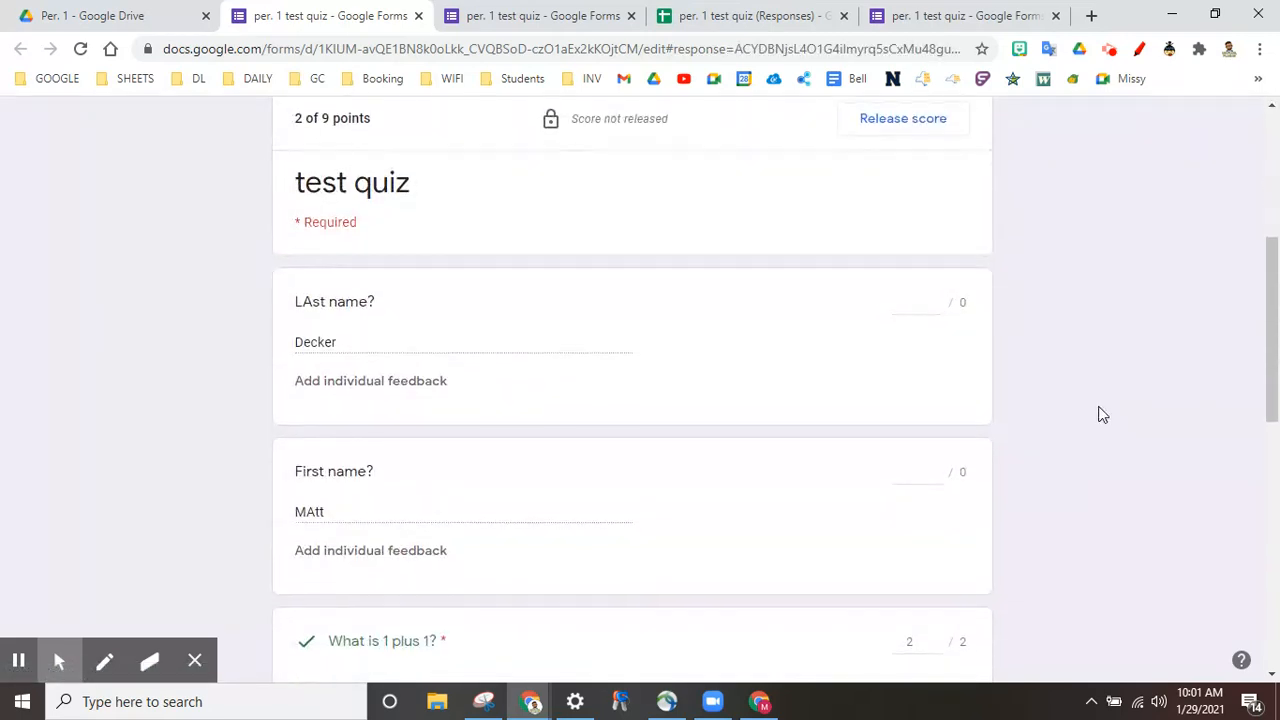
{"action": "scroll", "coordinate": [1102, 414], "scroll_direction": "down", "scroll_amount": 3}
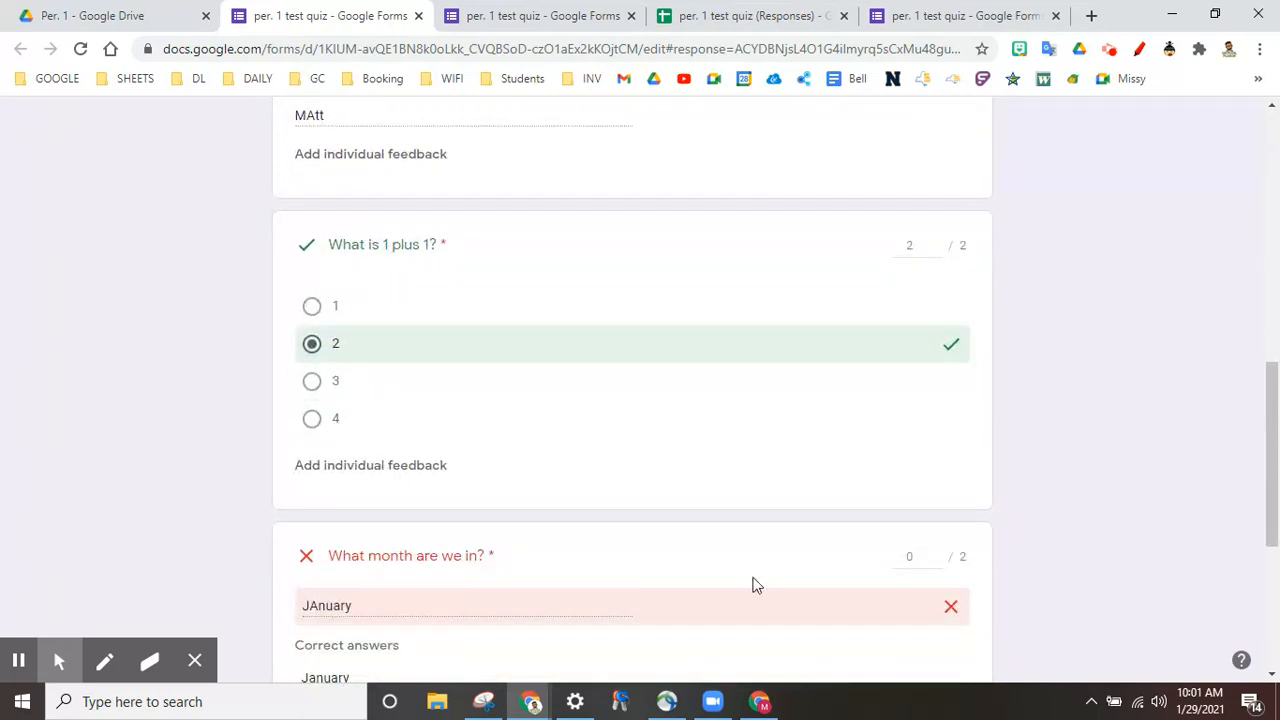
{"action": "scroll", "coordinate": [1010, 515], "scroll_direction": "down", "scroll_amount": 1}
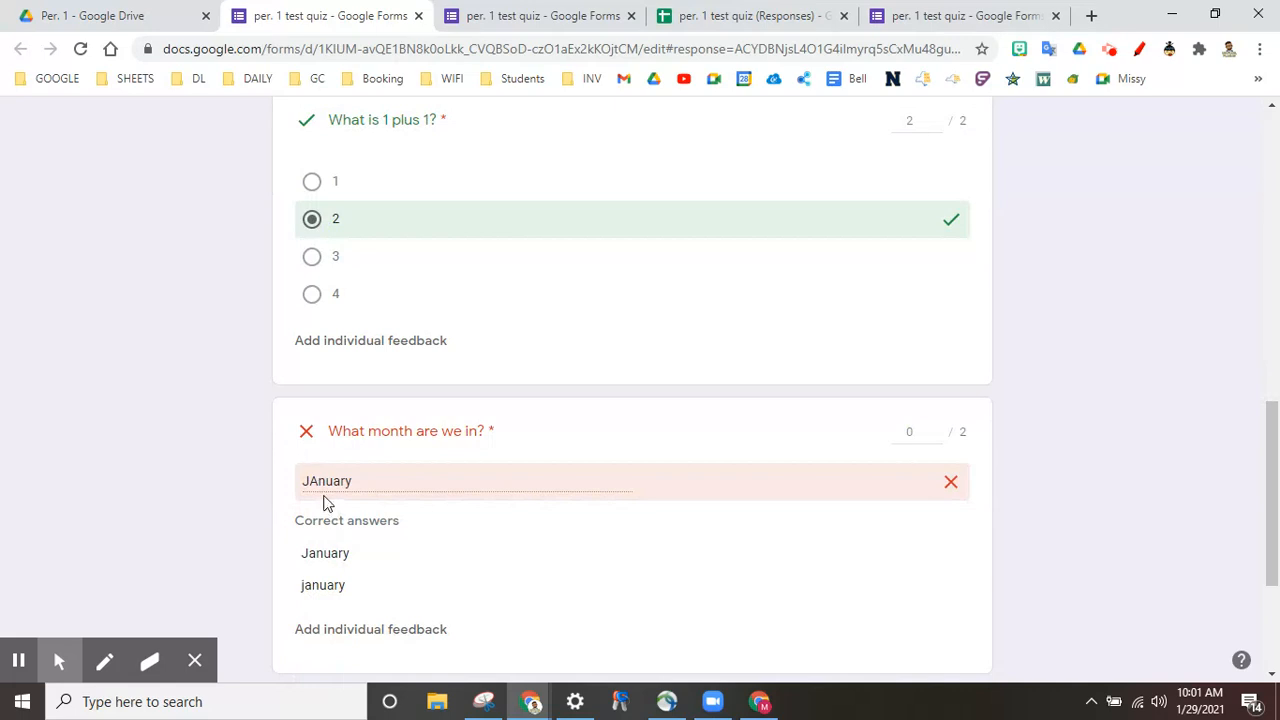
{"action": "scroll", "coordinate": [870, 398], "scroll_direction": "up", "scroll_amount": 1}
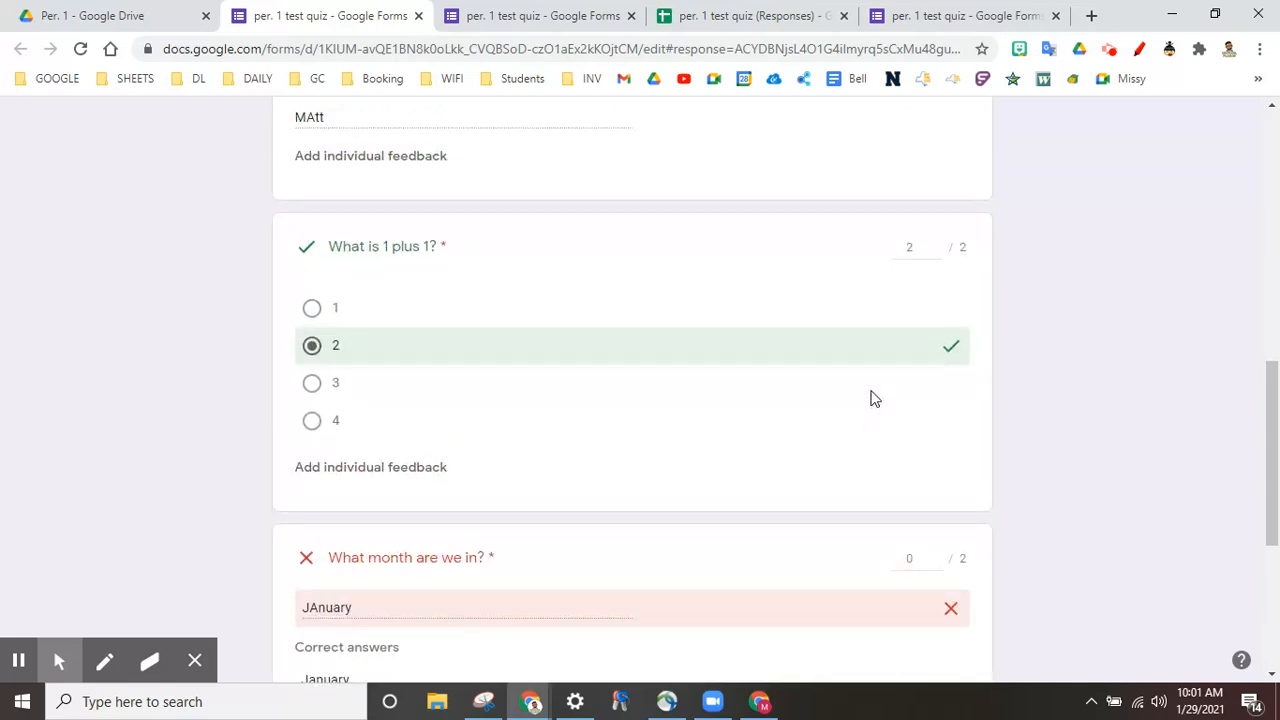
{"action": "scroll", "coordinate": [870, 398], "scroll_direction": "down", "scroll_amount": 1}
{"action": "scroll", "coordinate": [870, 398], "scroll_direction": "up", "scroll_amount": 7}
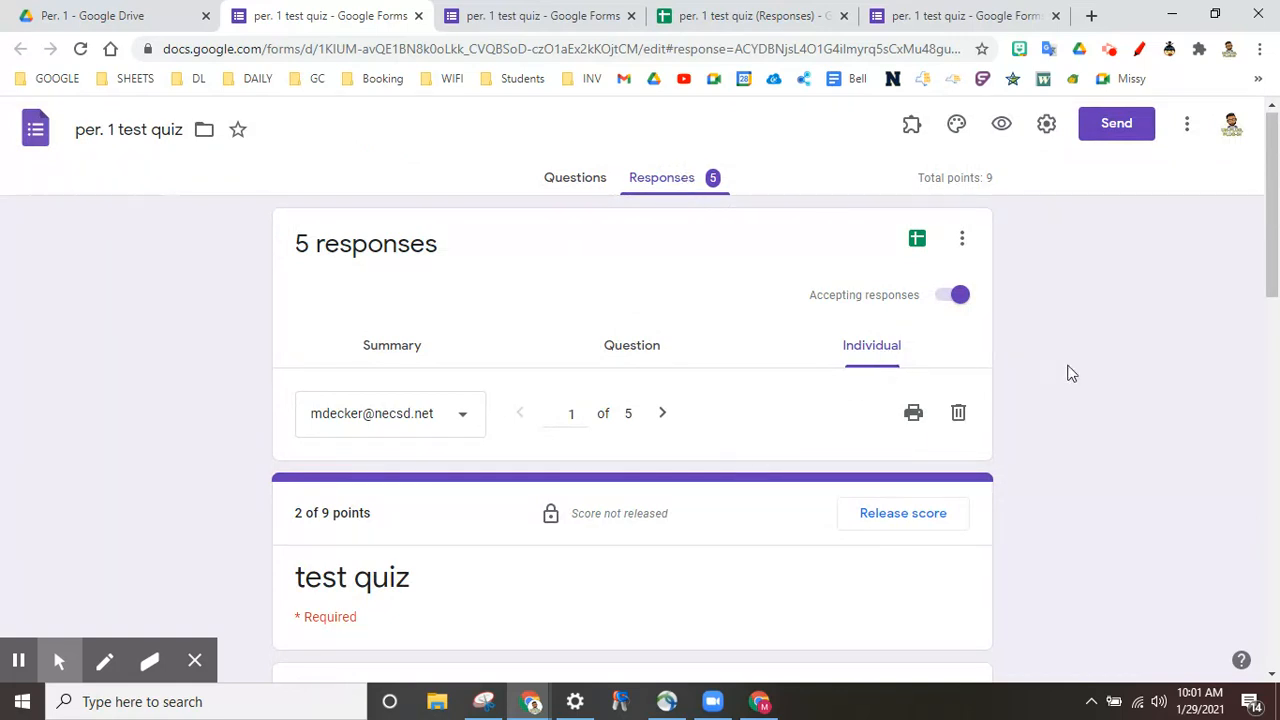
{"action": "scroll", "coordinate": [1080, 398], "scroll_direction": "down", "scroll_amount": 3}
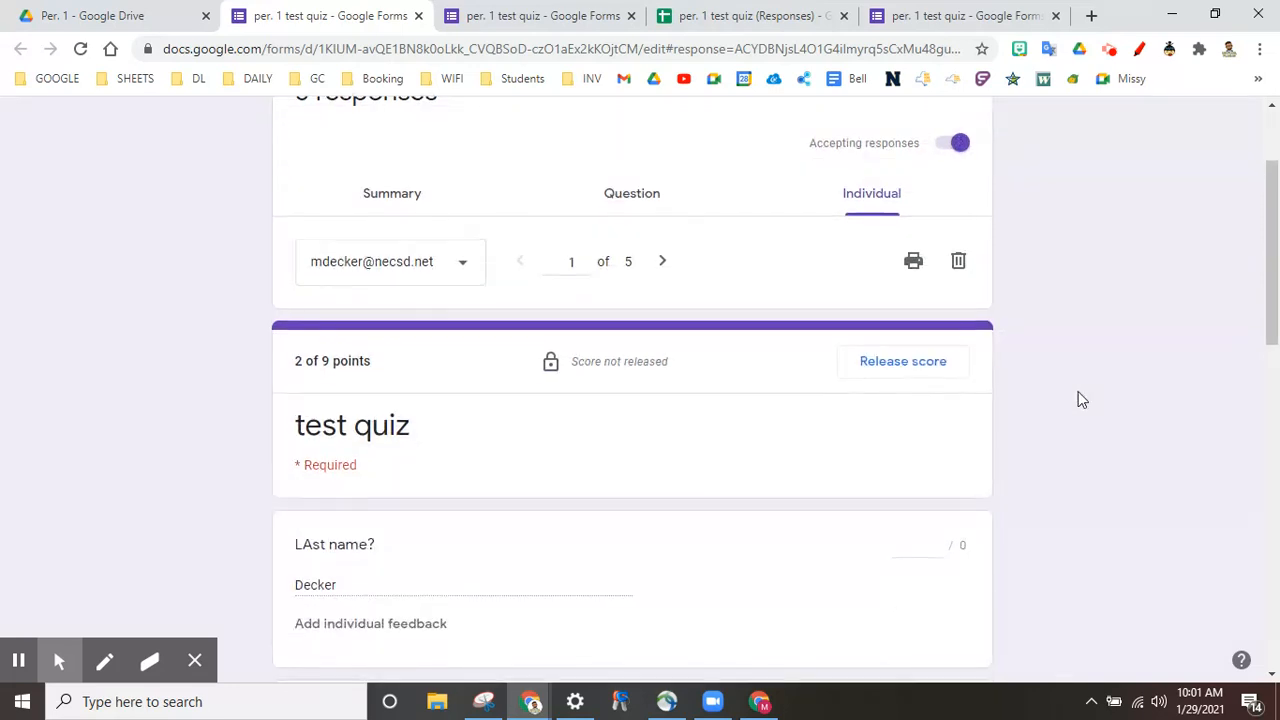
{"action": "scroll", "coordinate": [1078, 392], "scroll_direction": "down", "scroll_amount": 7}
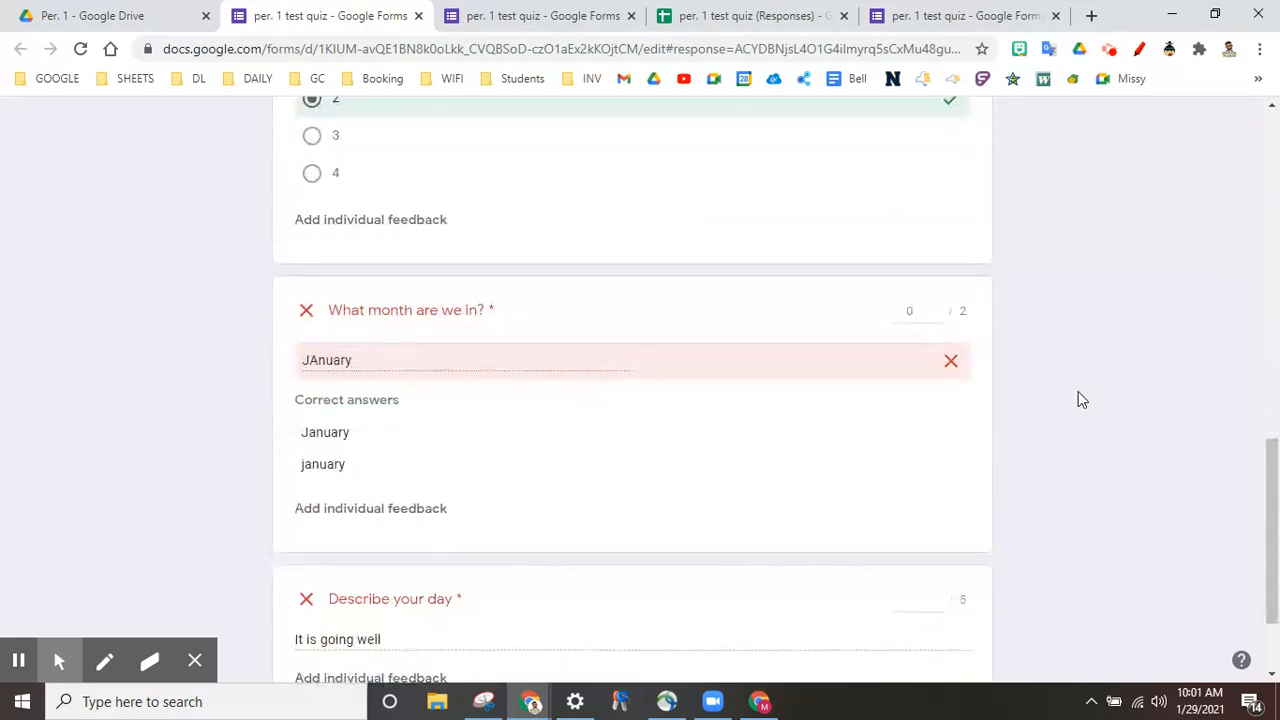
{"action": "scroll", "coordinate": [1078, 399], "scroll_direction": "down", "scroll_amount": 2}
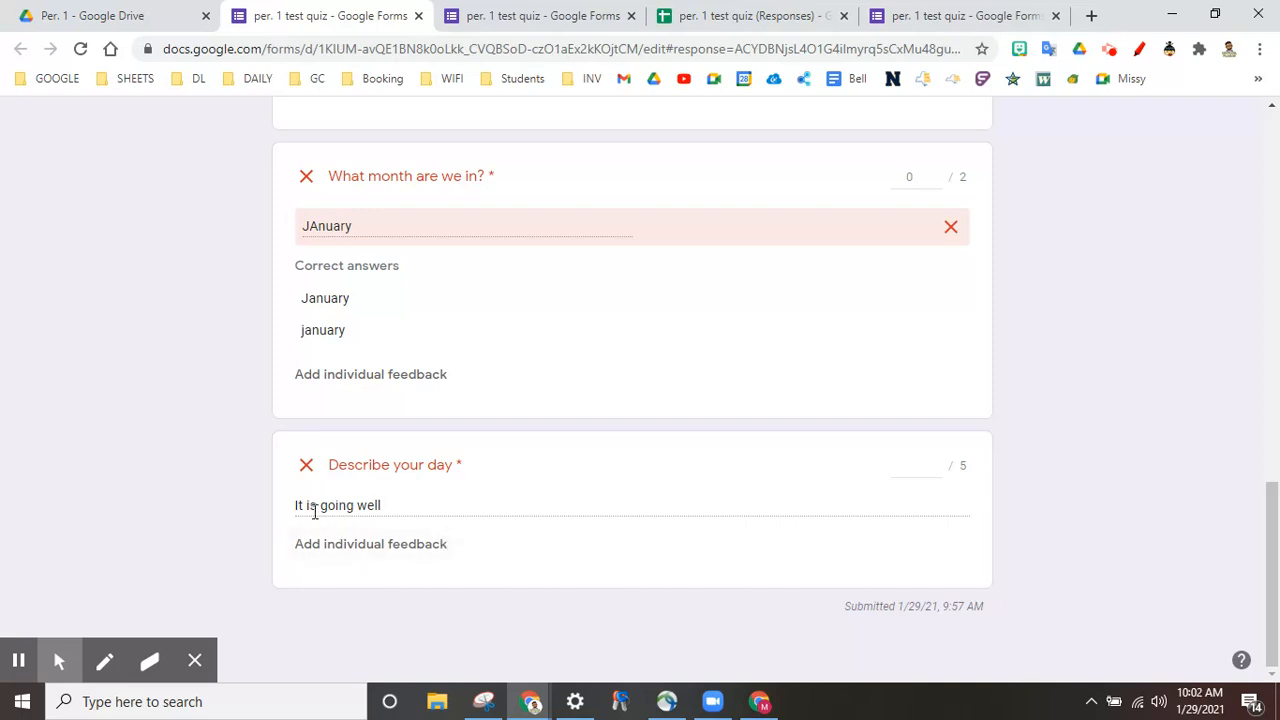
Step: Award 5 points on Describe your day and save, bringing the total to 7 of 9
{"action": "left_click", "coordinate": [912, 465]}
{"action": "type", "text": "5"}
{"action": "left_click", "coordinate": [1181, 492]}
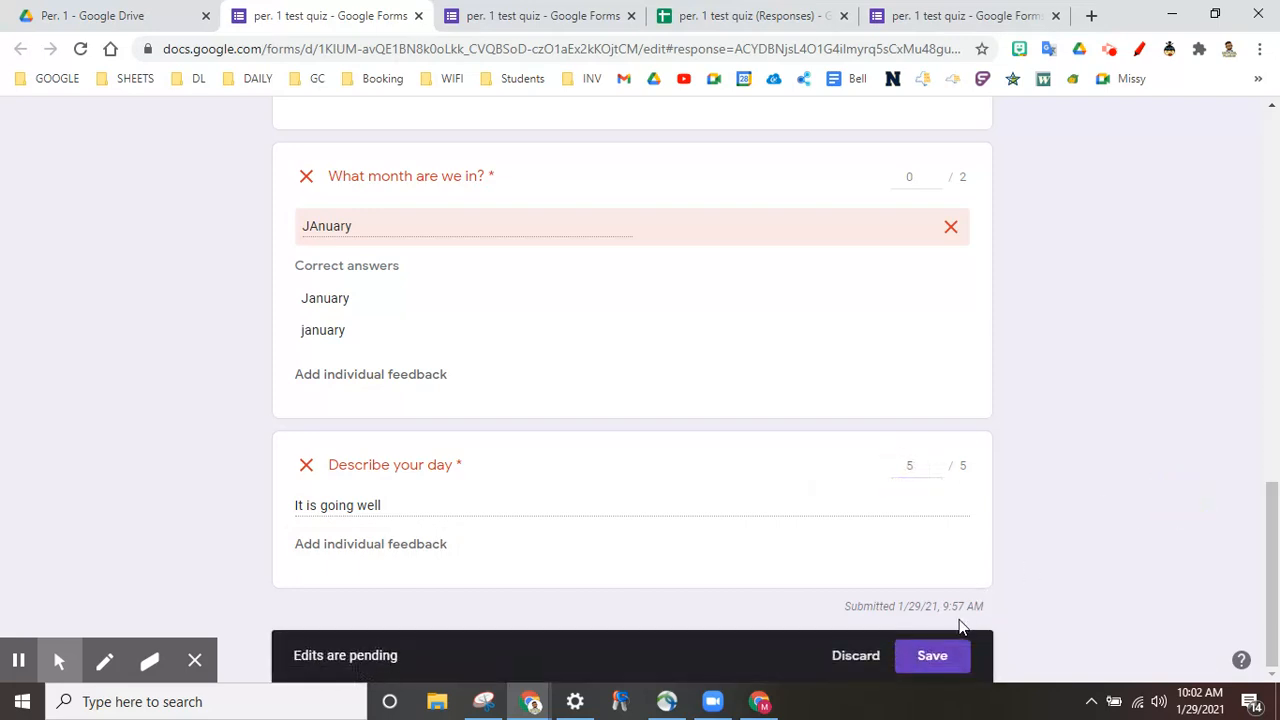
{"action": "left_click", "coordinate": [932, 656]}
{"action": "scroll", "coordinate": [1112, 538], "scroll_direction": "down", "scroll_amount": 10}
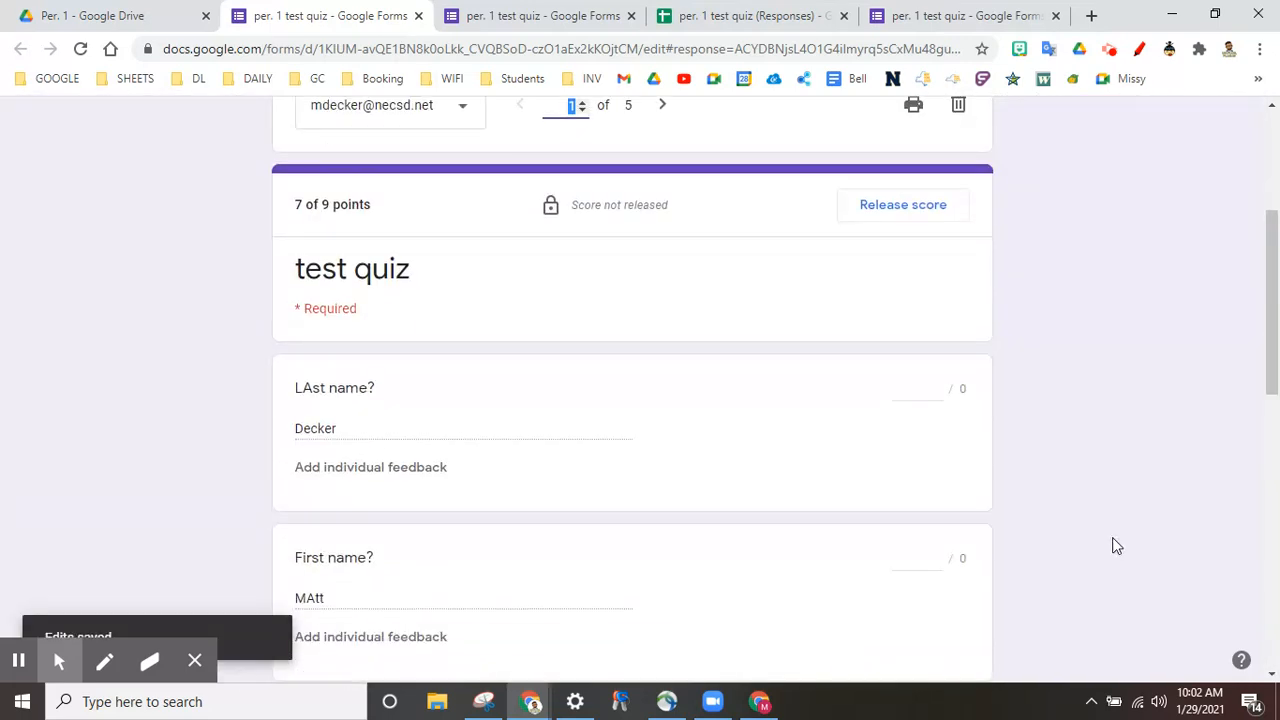
Step: Switch to the second respondent's answers
{"action": "scroll", "coordinate": [1116, 546], "scroll_direction": "down", "scroll_amount": 2}
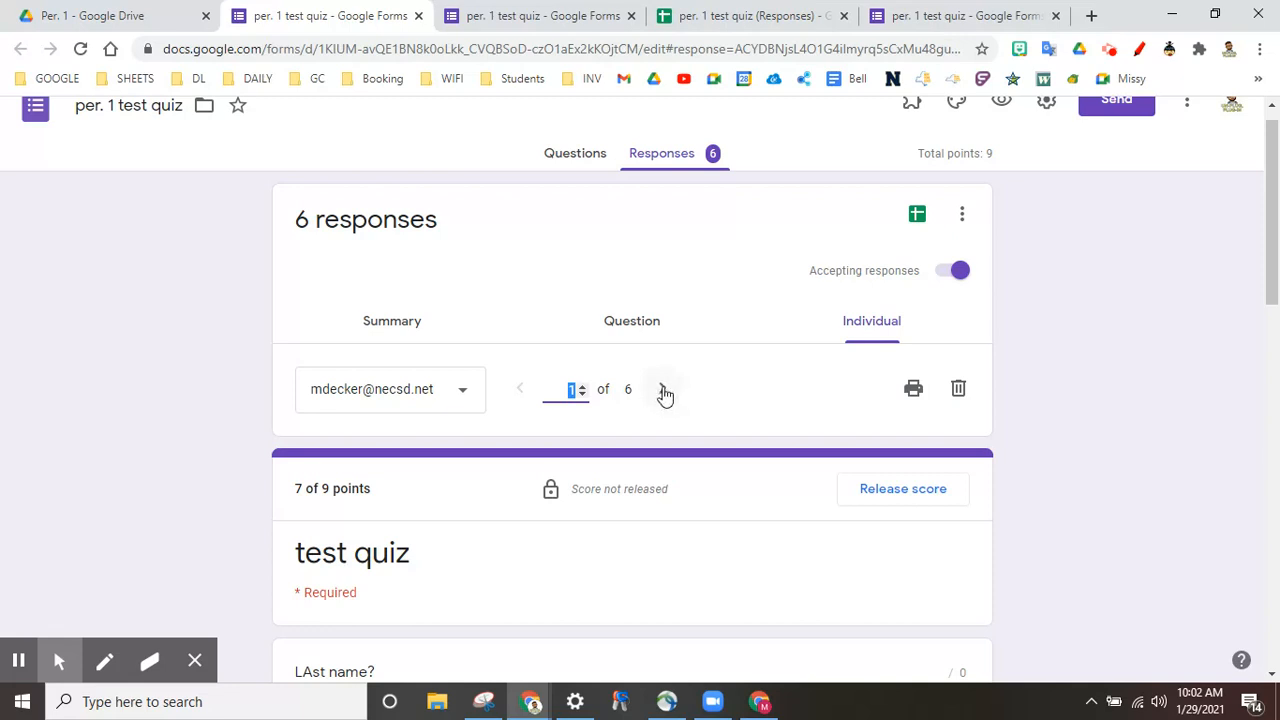
{"action": "left_click", "coordinate": [451, 407]}
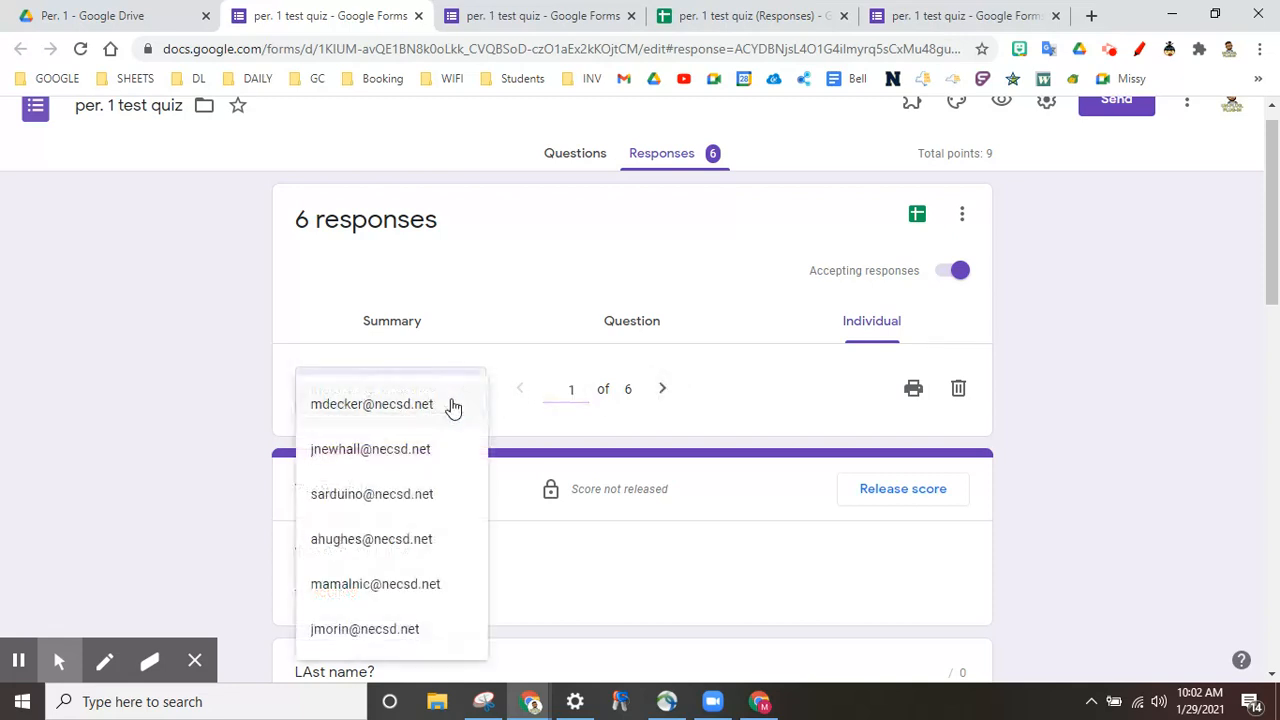
{"action": "left_click", "coordinate": [418, 452]}
{"action": "scroll", "coordinate": [1110, 389], "scroll_direction": "down", "scroll_amount": 10}
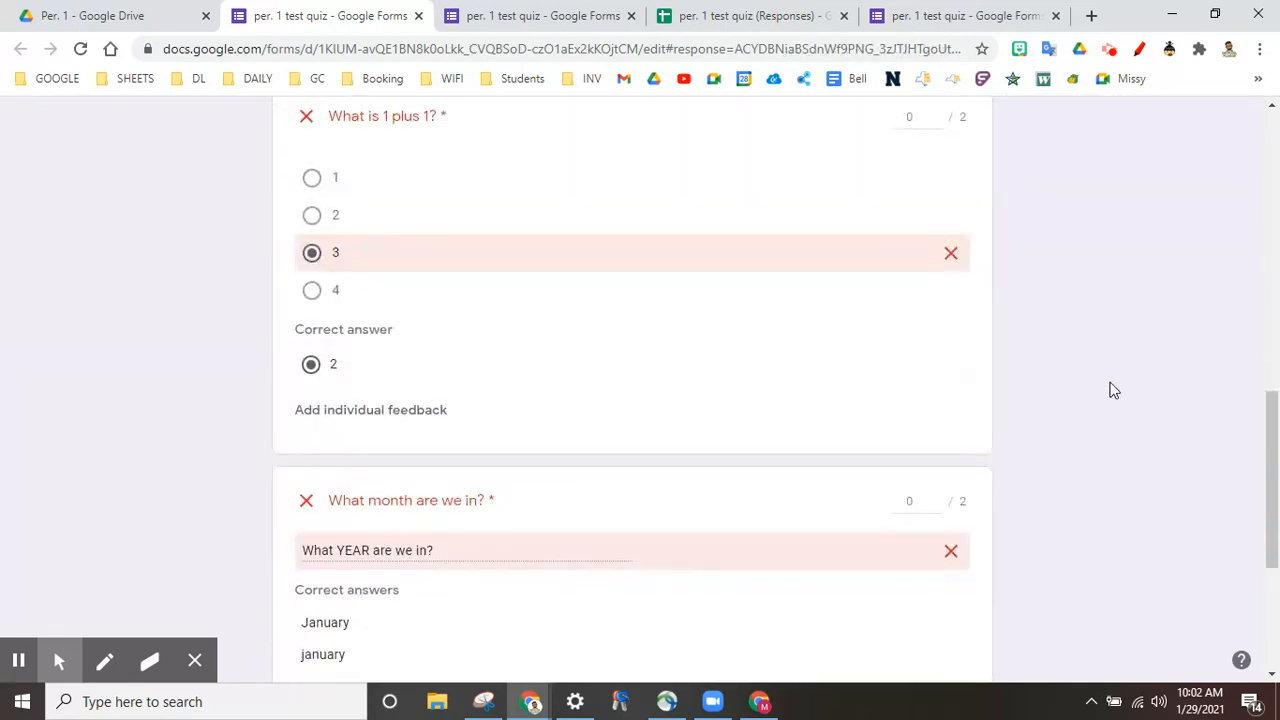
Step: Give 5 points on What month are we in? and save, for a total of 5 of 9
{"action": "left_click", "coordinate": [919, 417]}
{"action": "type", "text": "5"}
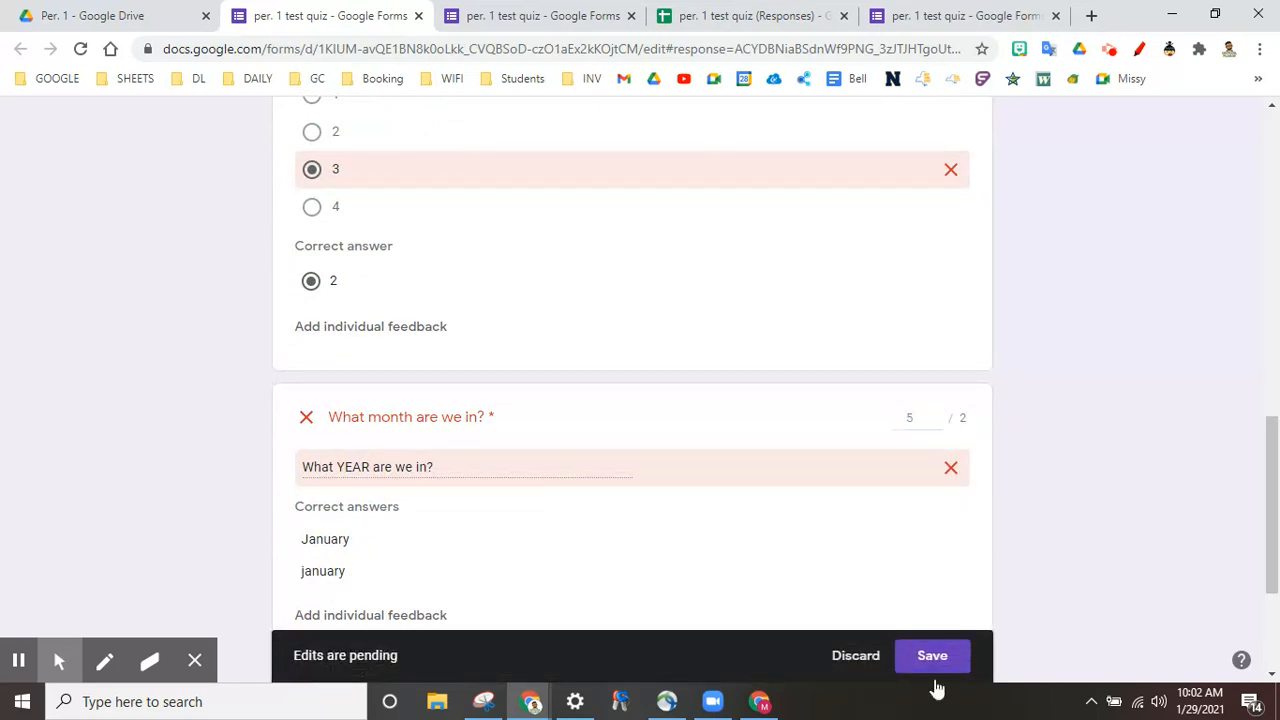
{"action": "left_click", "coordinate": [940, 657]}
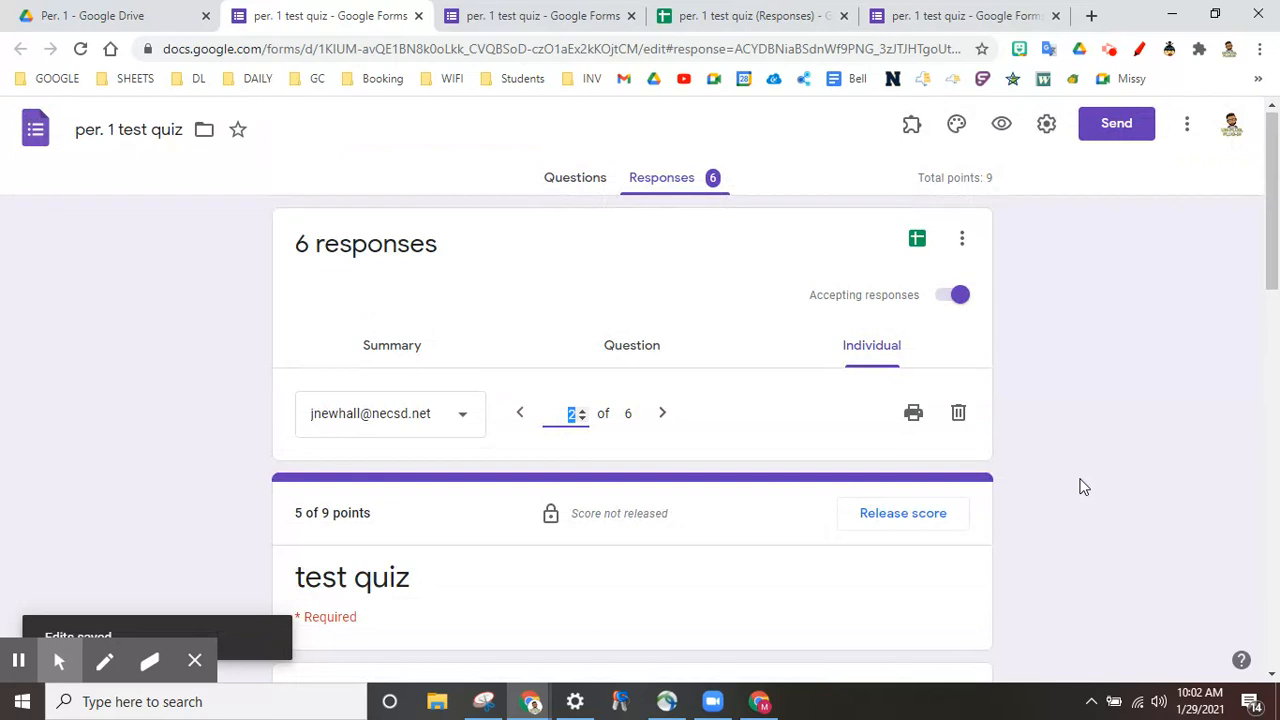
{"action": "left_click", "coordinate": [458, 415]}
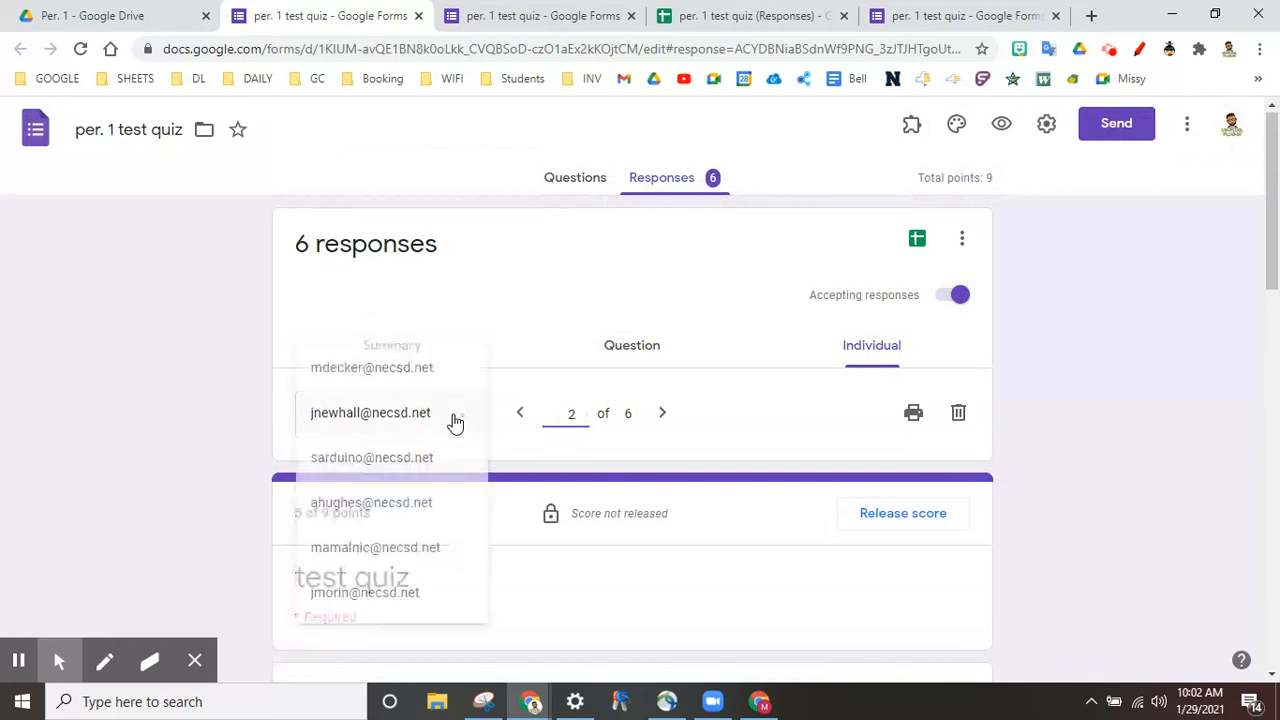
{"action": "left_click", "coordinate": [1133, 418]}
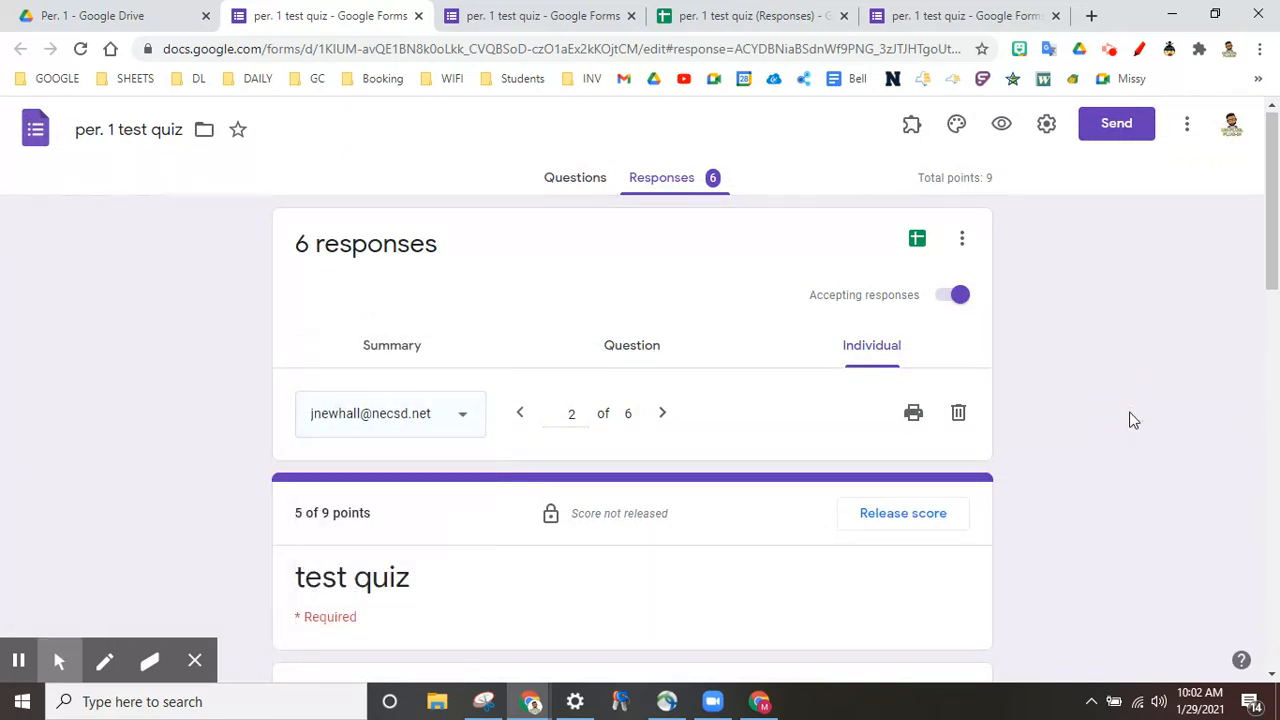
{"action": "left_click", "coordinate": [922, 519]}
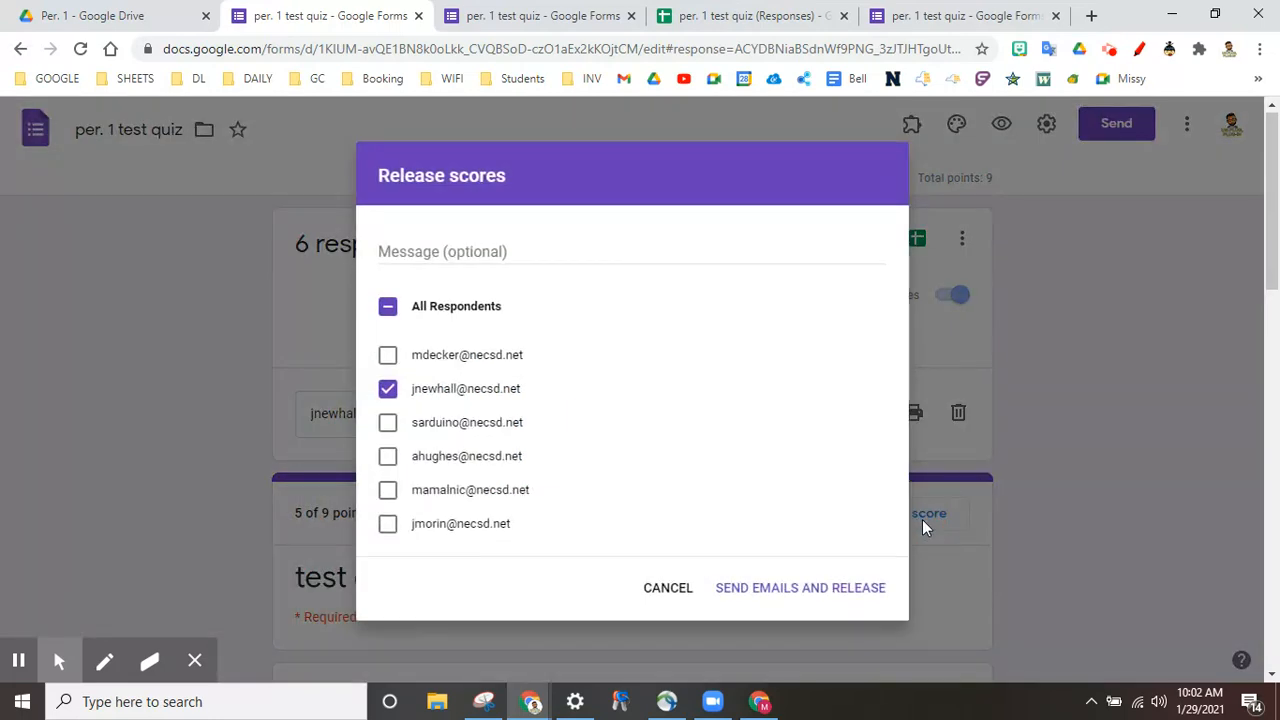
{"action": "left_click", "coordinate": [388, 308]}
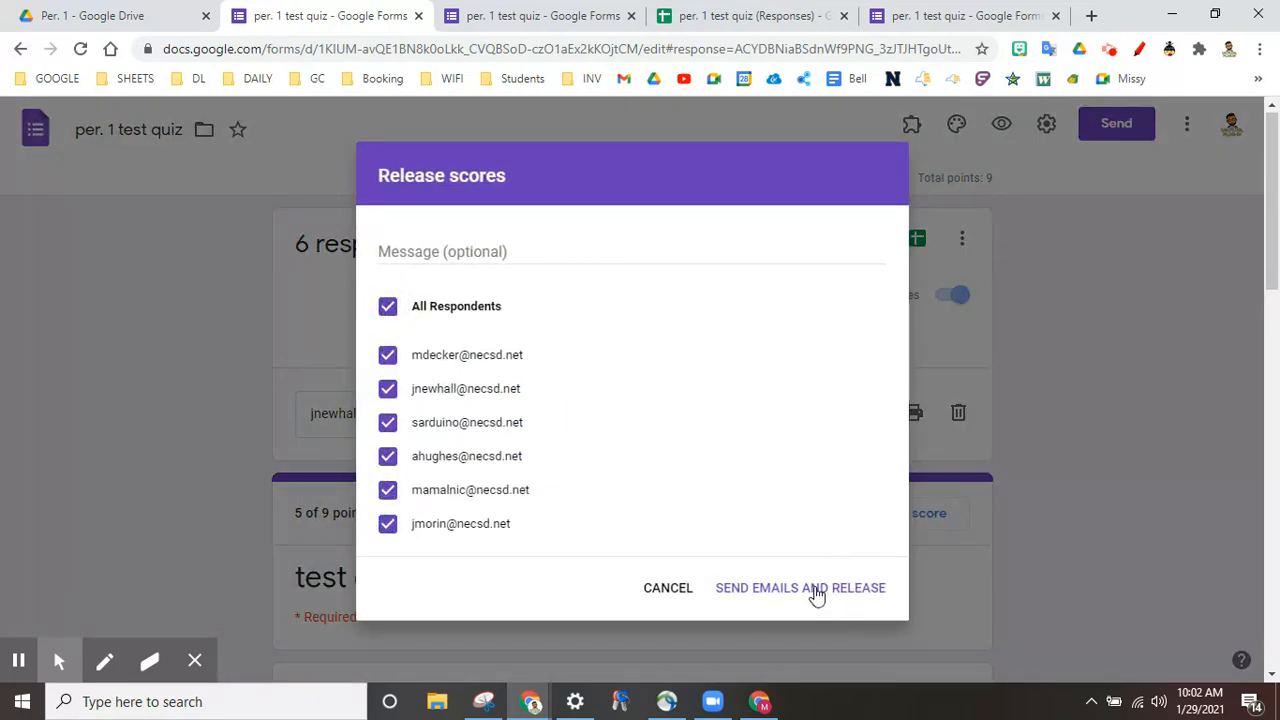
{"action": "left_click", "coordinate": [679, 590]}
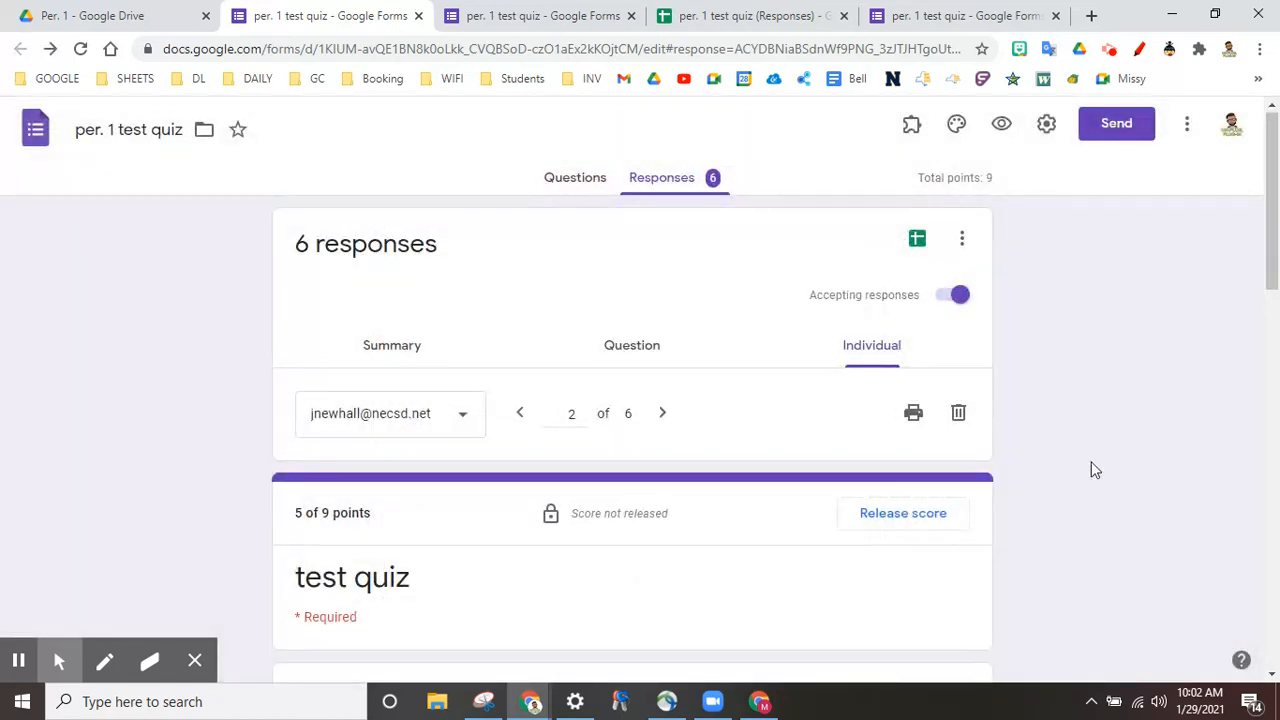
{"action": "scroll", "coordinate": [1091, 469], "scroll_direction": "down", "scroll_amount": 1}
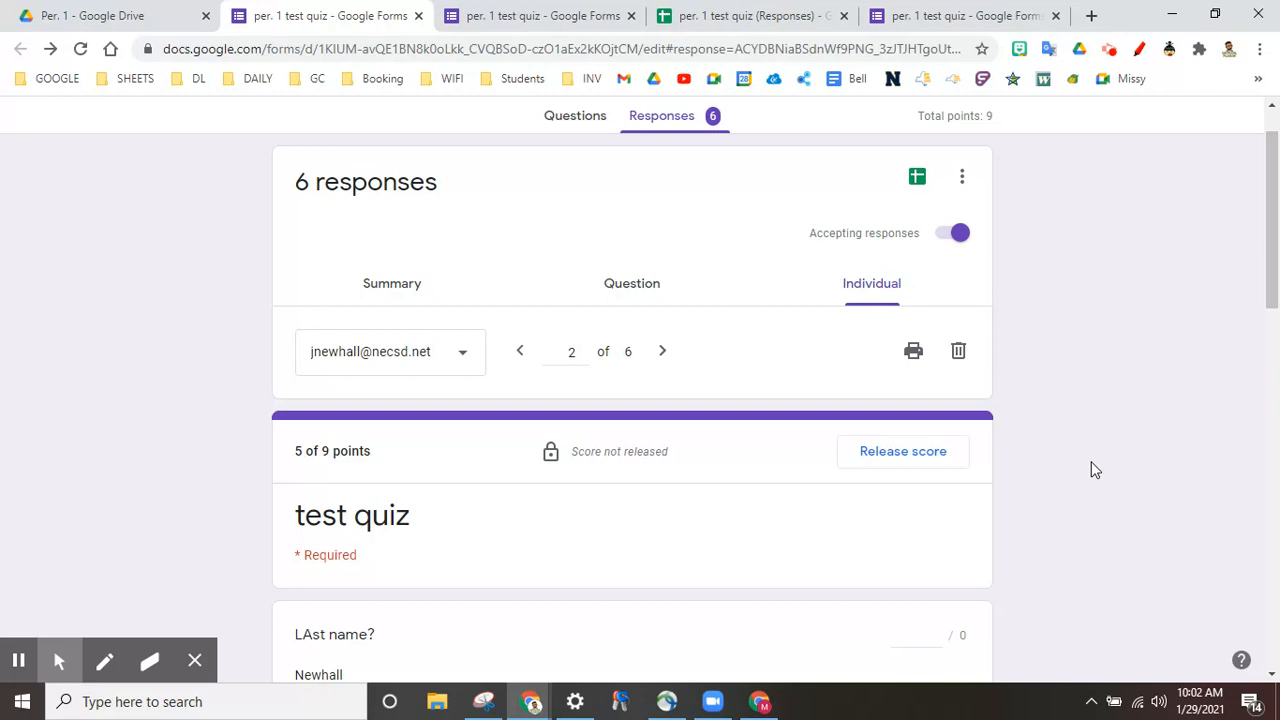
{"action": "scroll", "coordinate": [1095, 470], "scroll_direction": "down", "scroll_amount": 1}
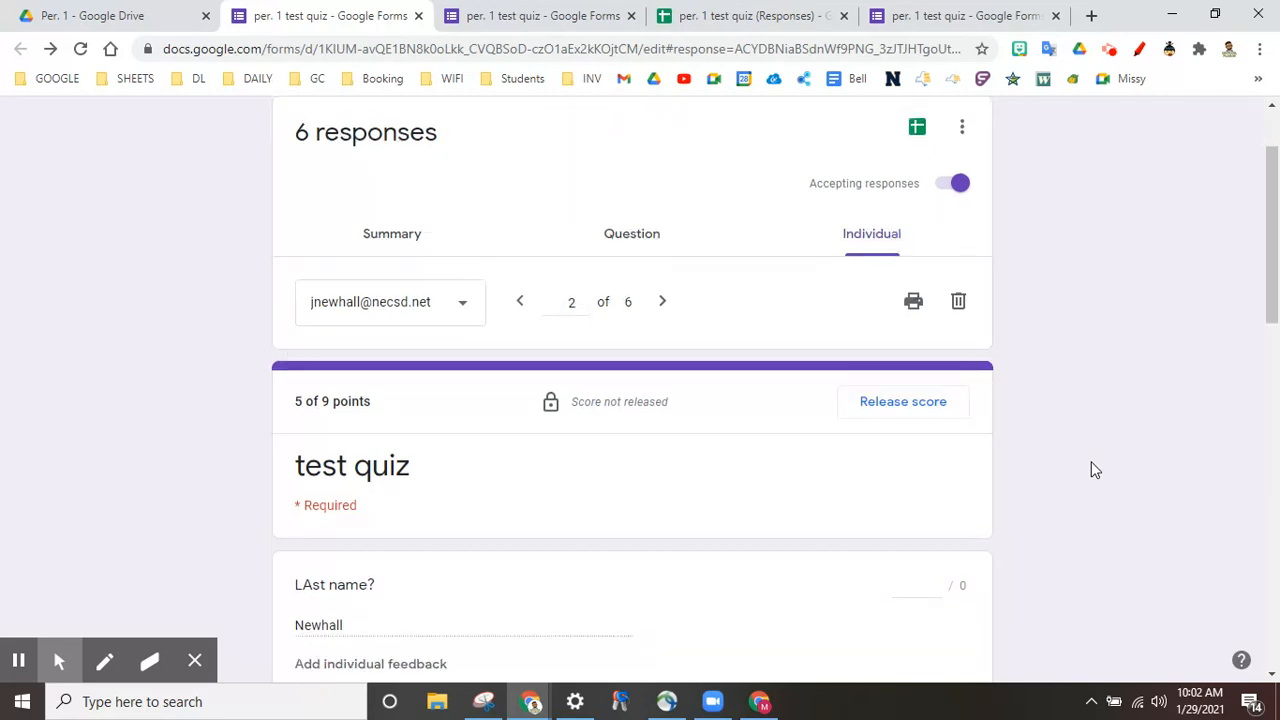
{"action": "scroll", "coordinate": [1095, 470], "scroll_direction": "down", "scroll_amount": 1}
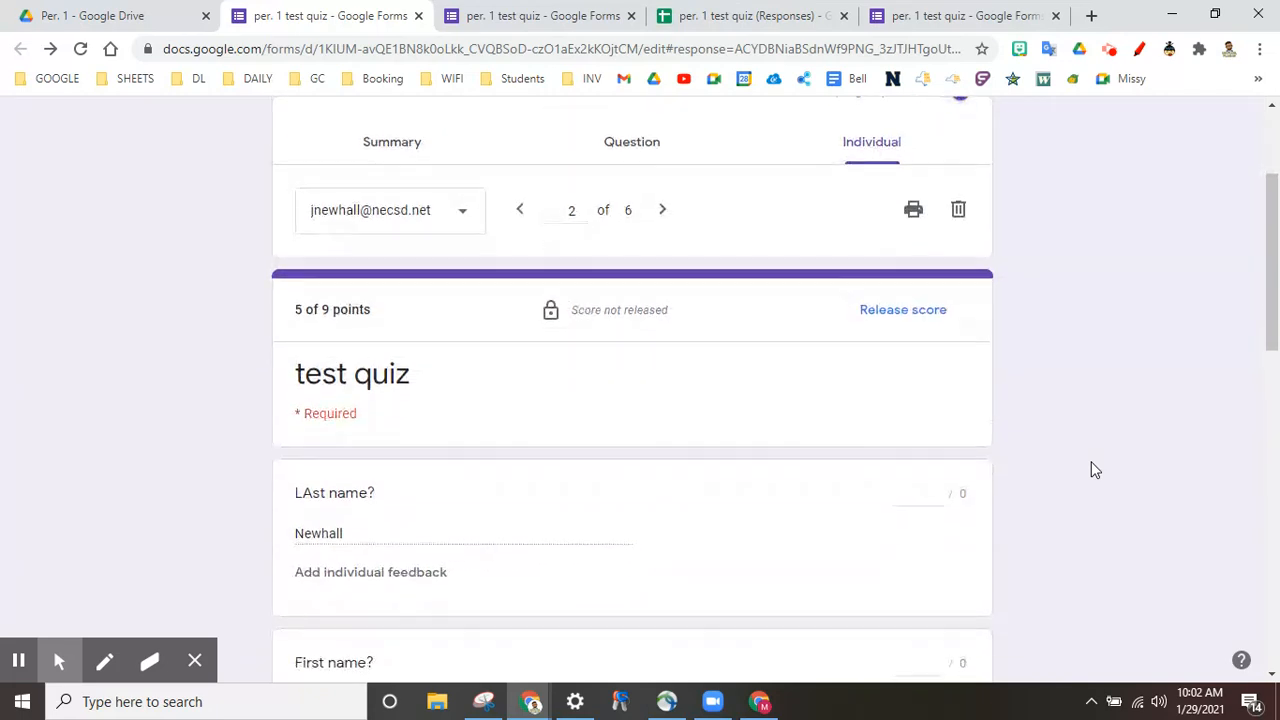